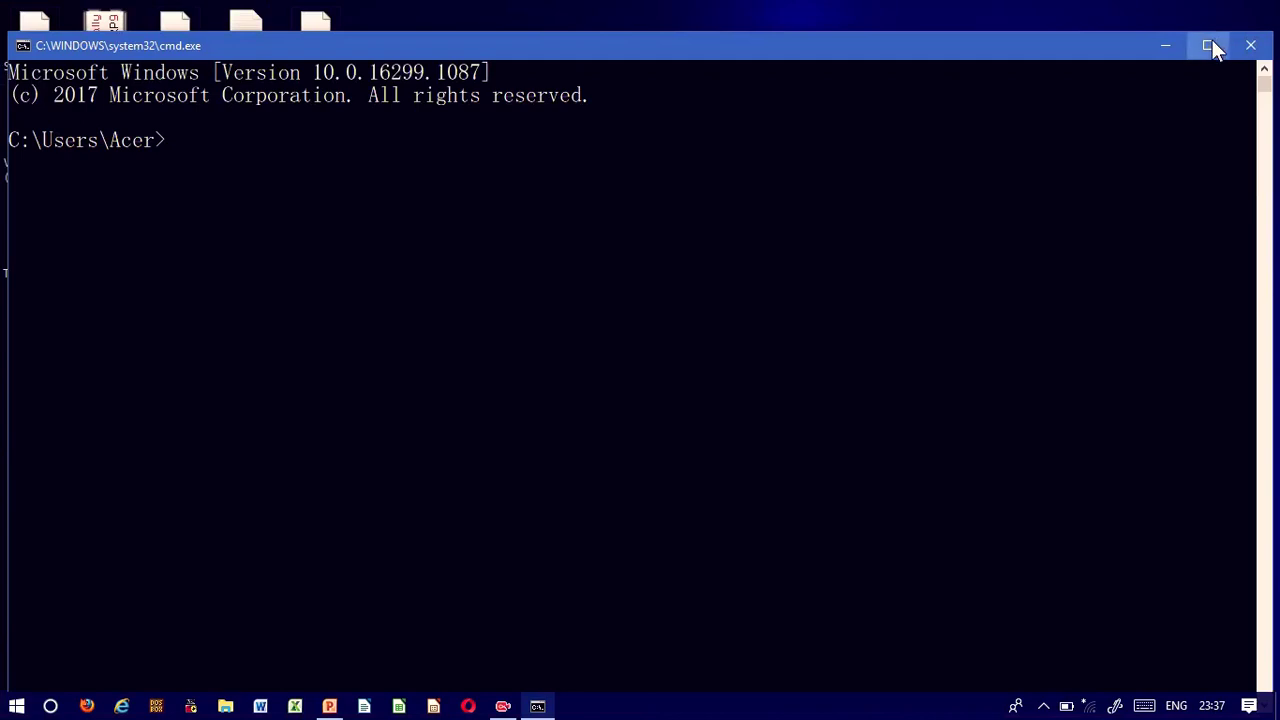
- Maximize the command window, and open the C:\Users\Acer folder in File Explorer to view its contents
left_click(1212, 42)
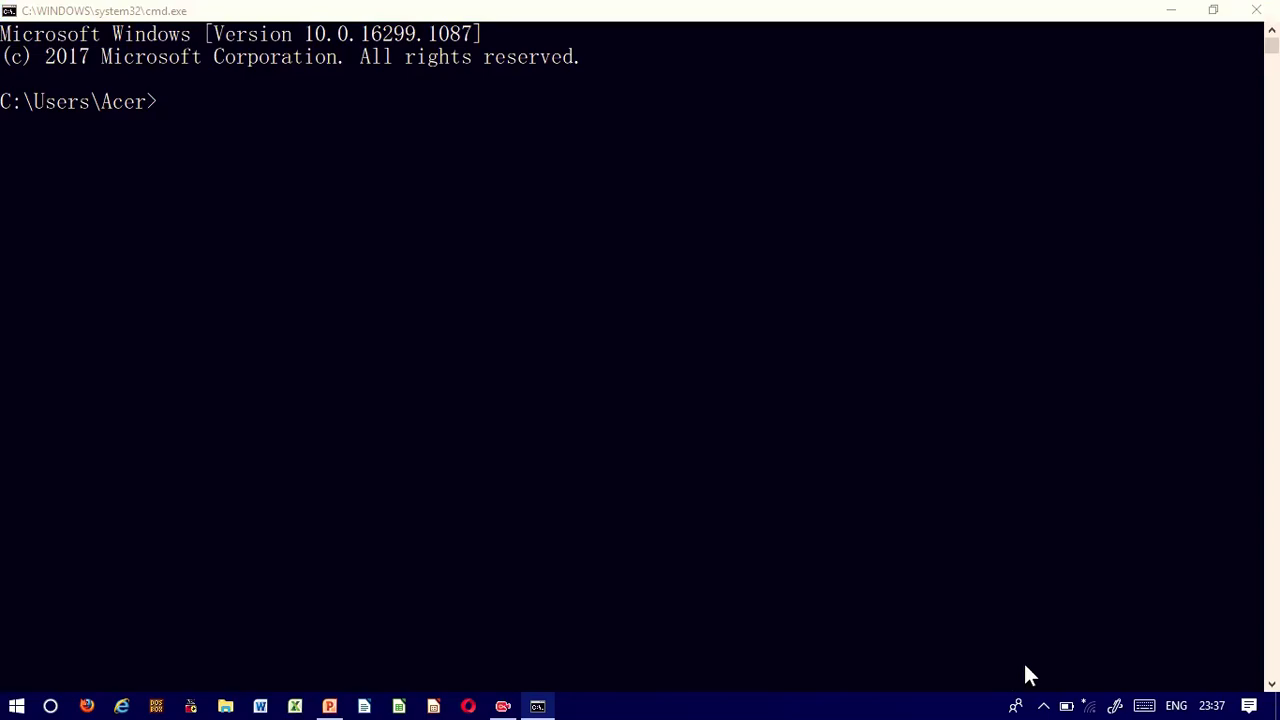
key("super+e")
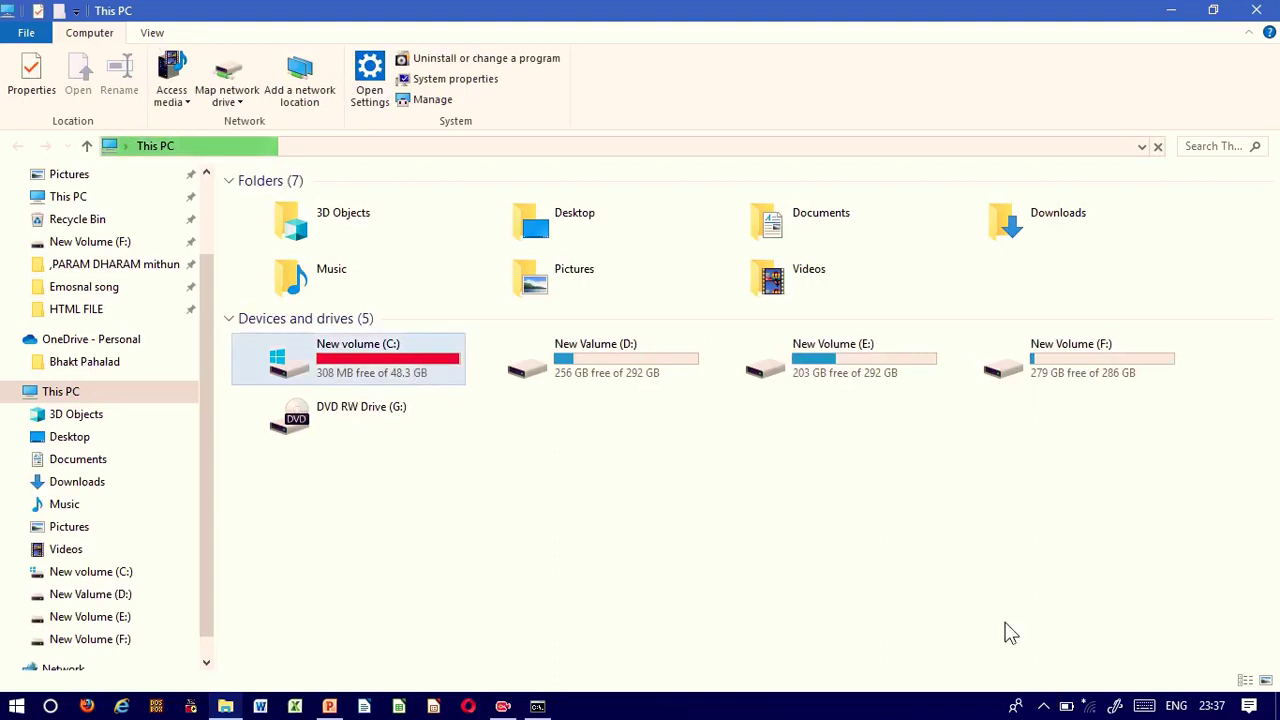
key("Return")
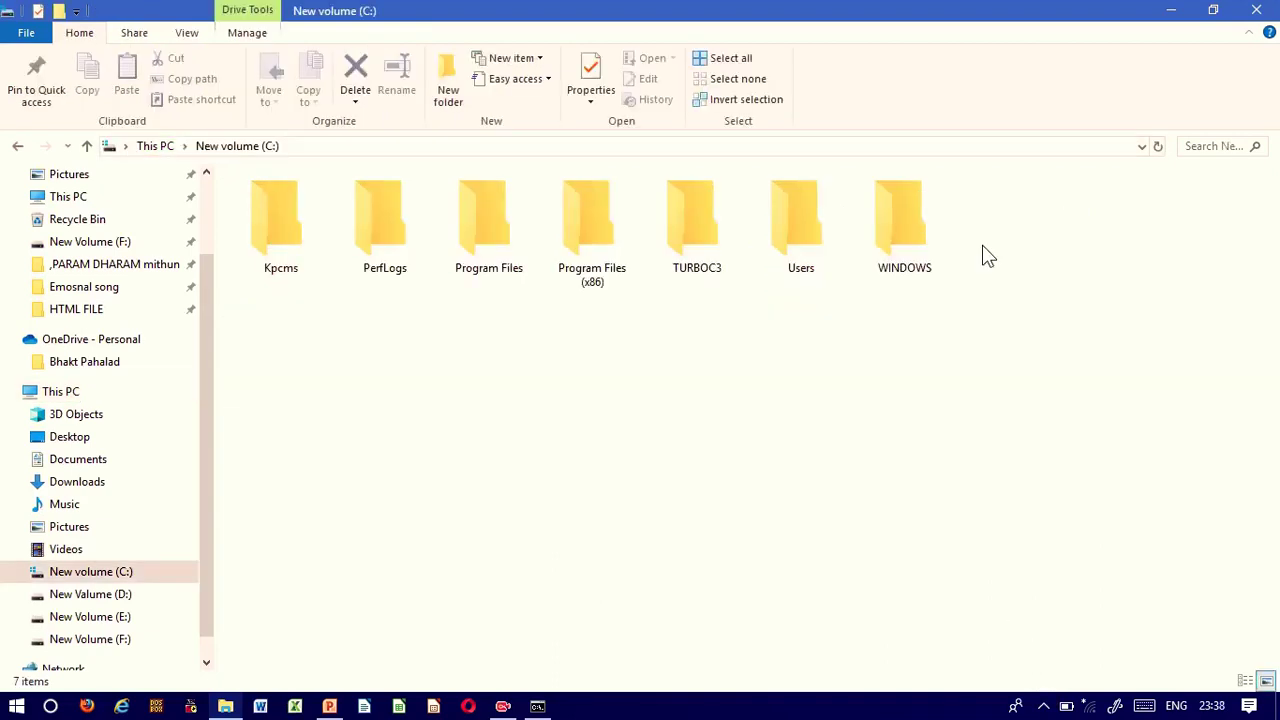
double_click(789, 265)
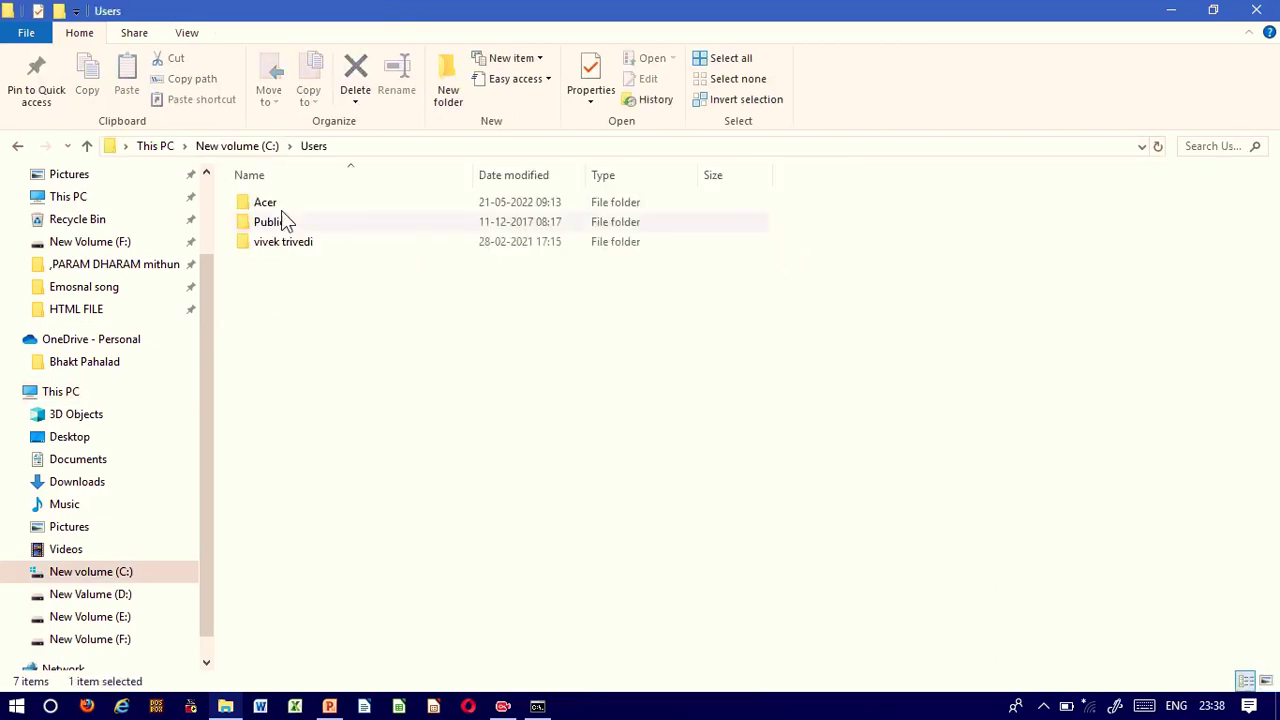
left_click(277, 206)
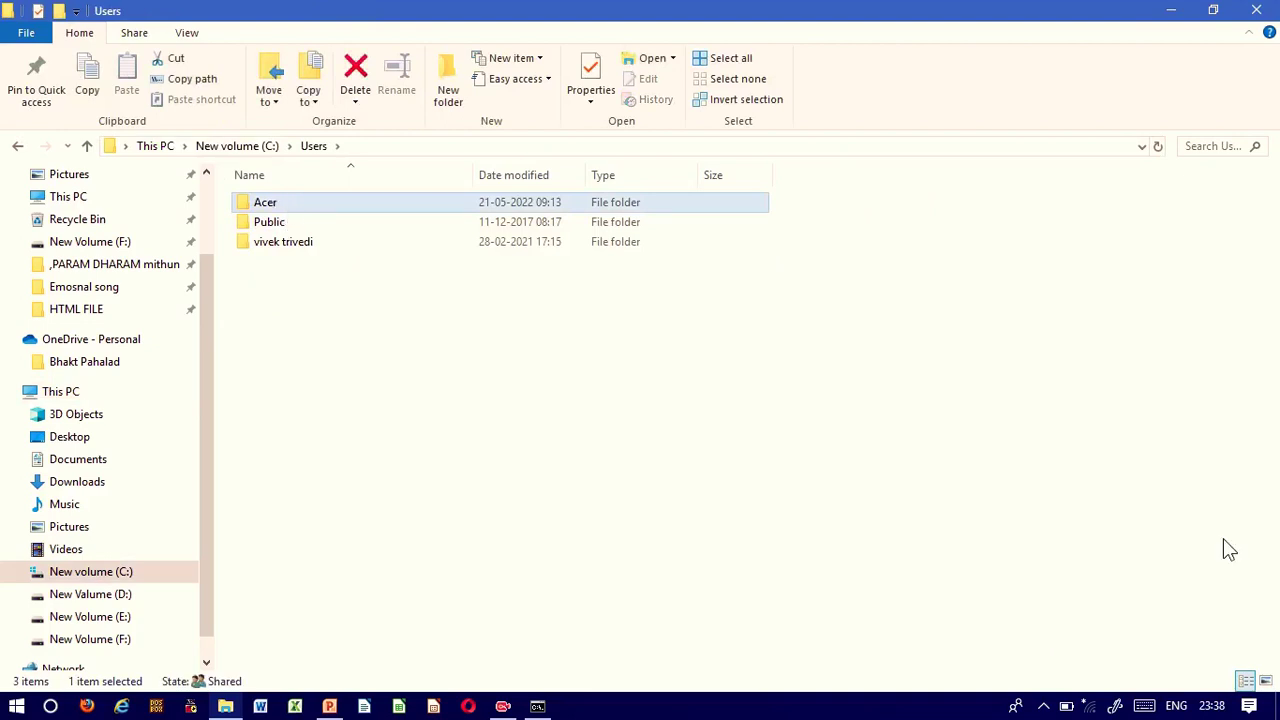
key("Return")
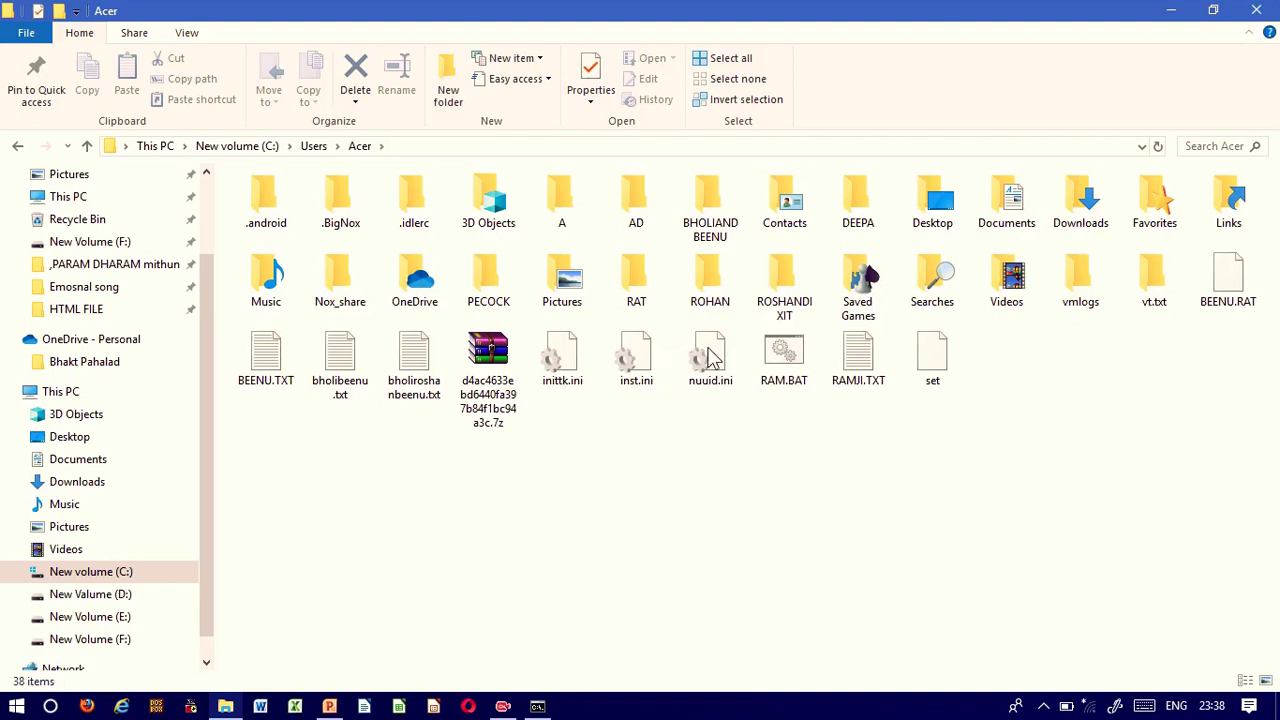
- Return to Command Prompt and run TIME and DATE to display the system time and date, entering no new values
left_click(537, 708)
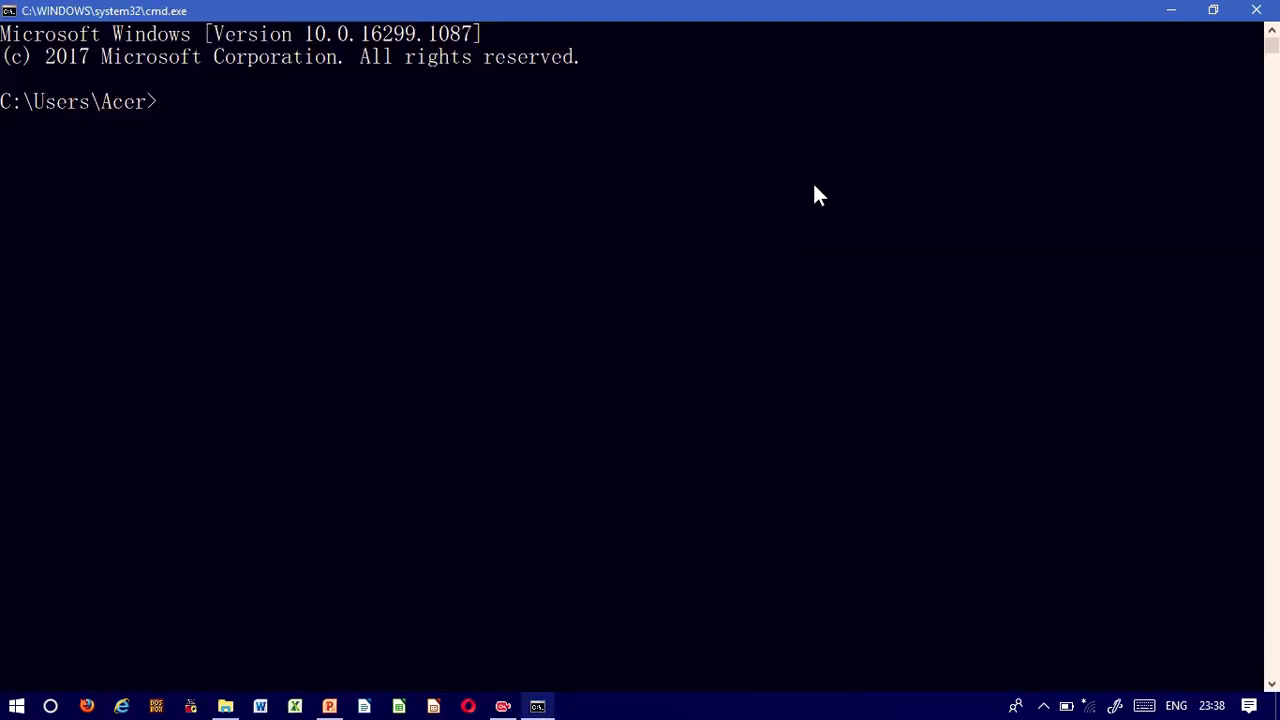
type("TIME")
key("Return")
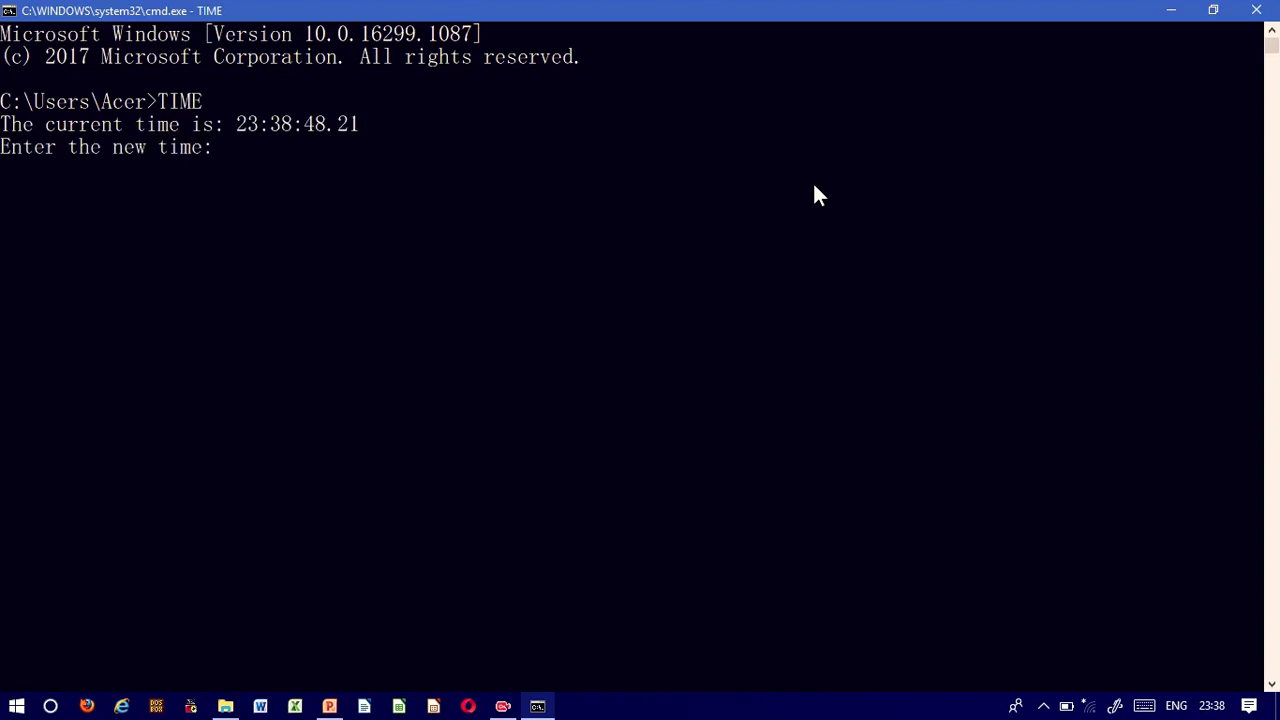
key("Return")
type("DATE")
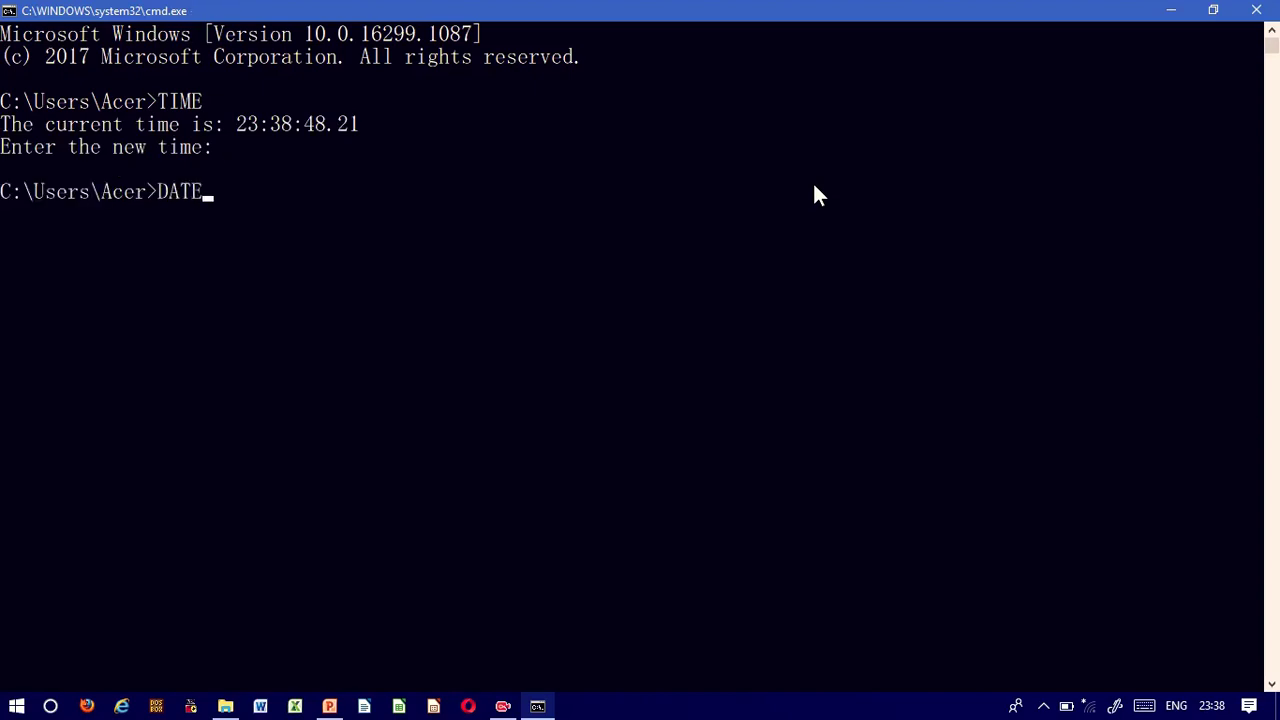
key("Return")
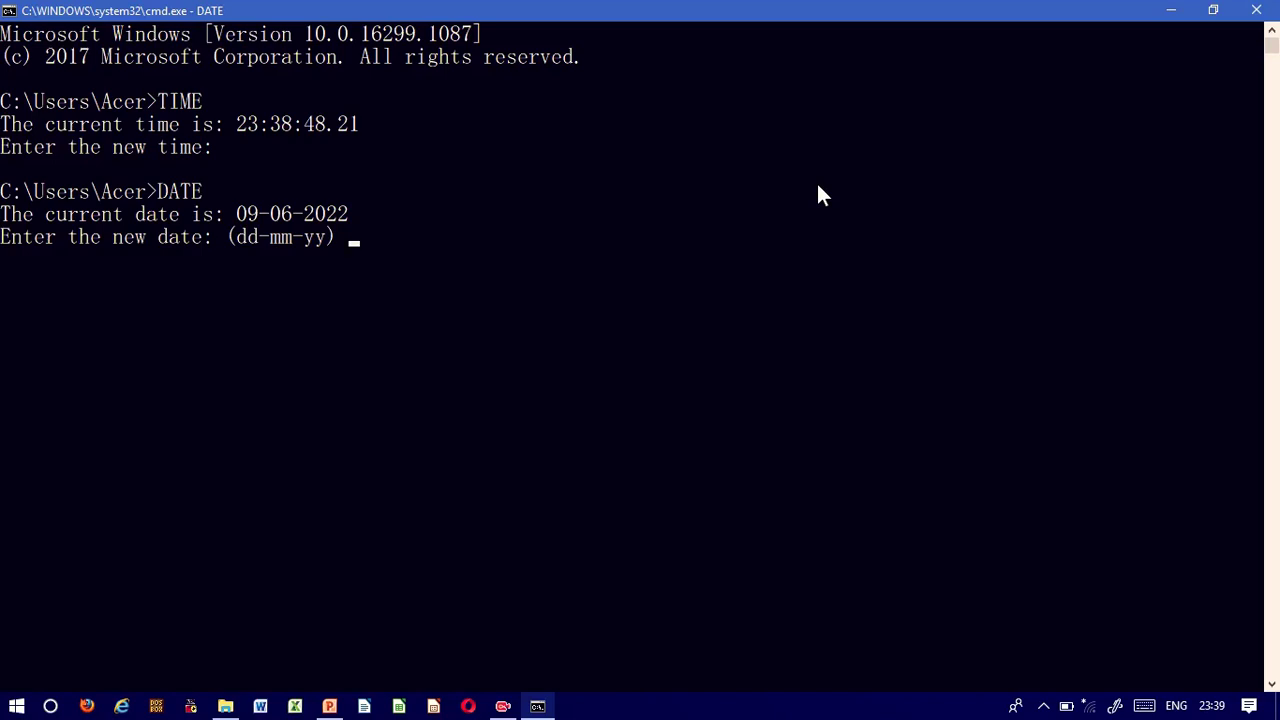
key("Return")
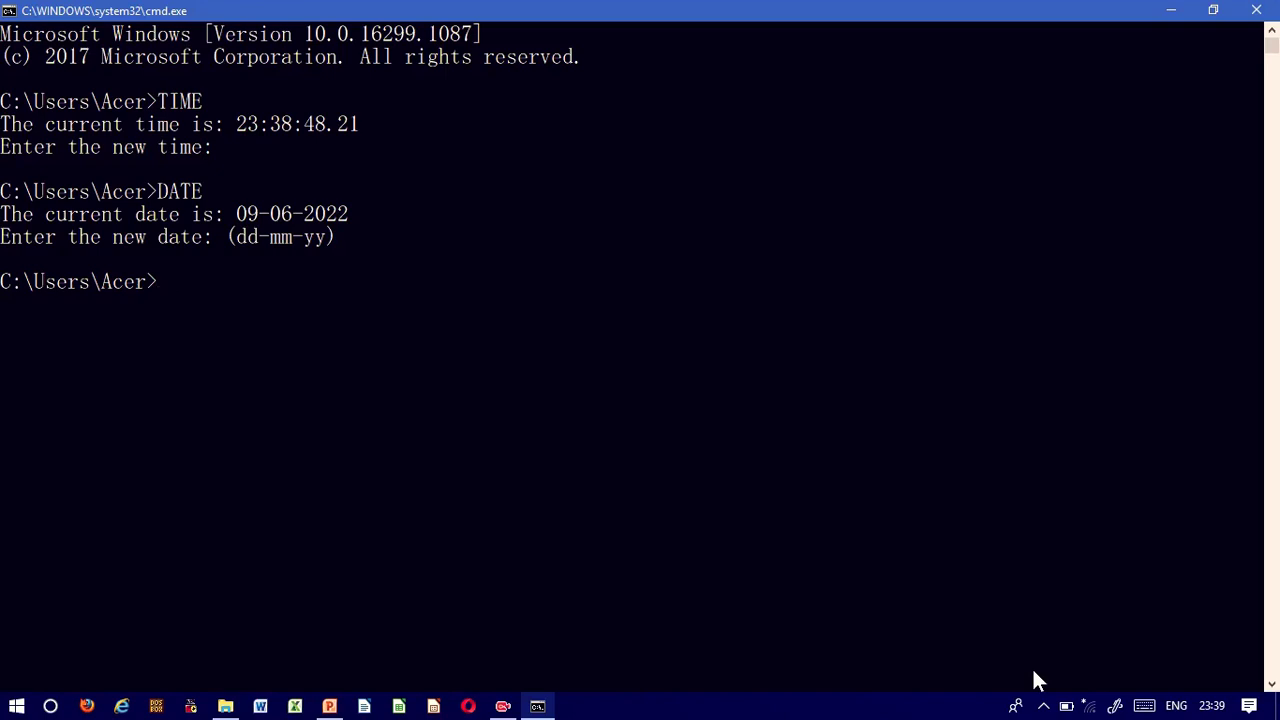
- Create the file FILE1.TXT with COPY CON, enter the text "DOS TUTORIAL.." and save it
type("COPY N")
key("BackSpace")
type("CON")
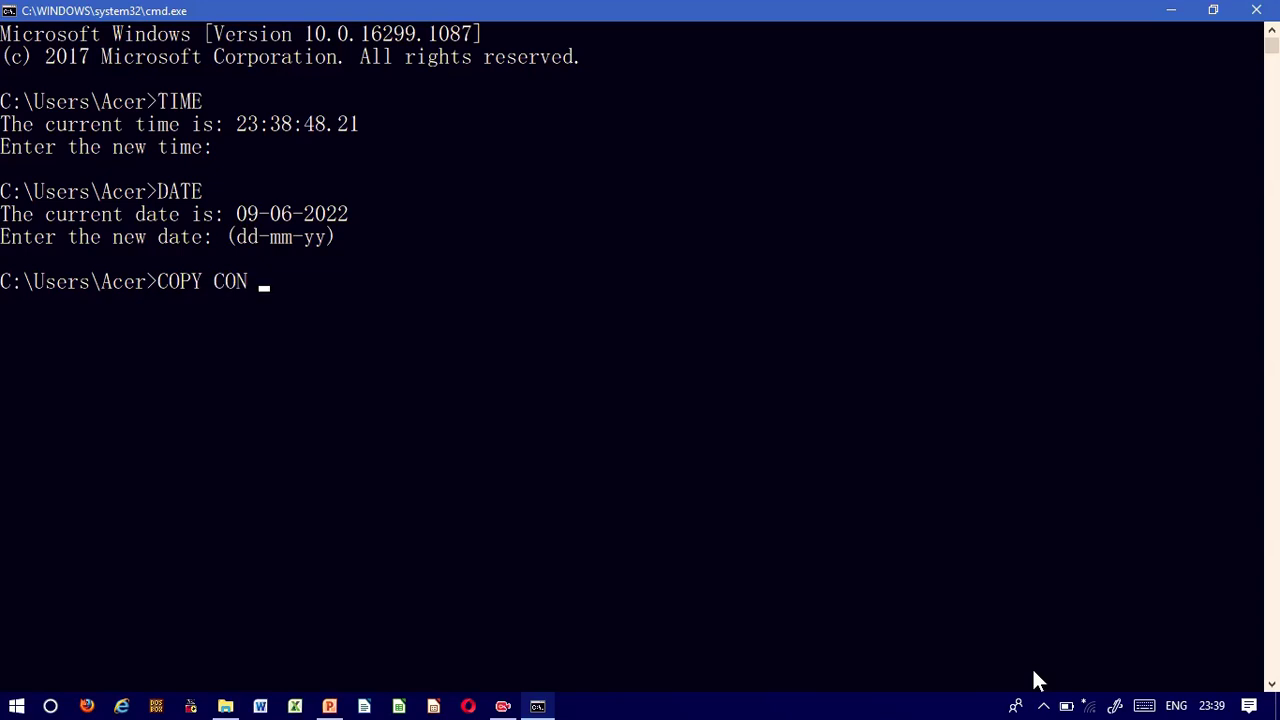
type("FILE1.TXT")
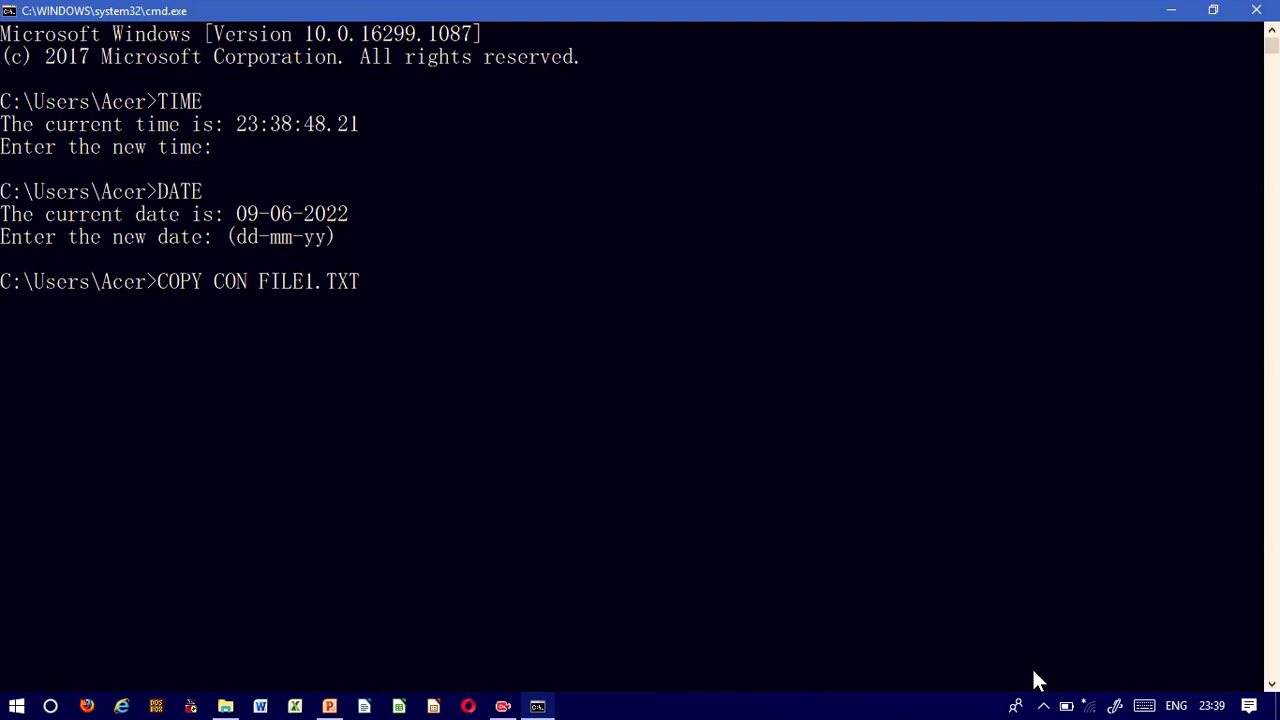
key("Return")
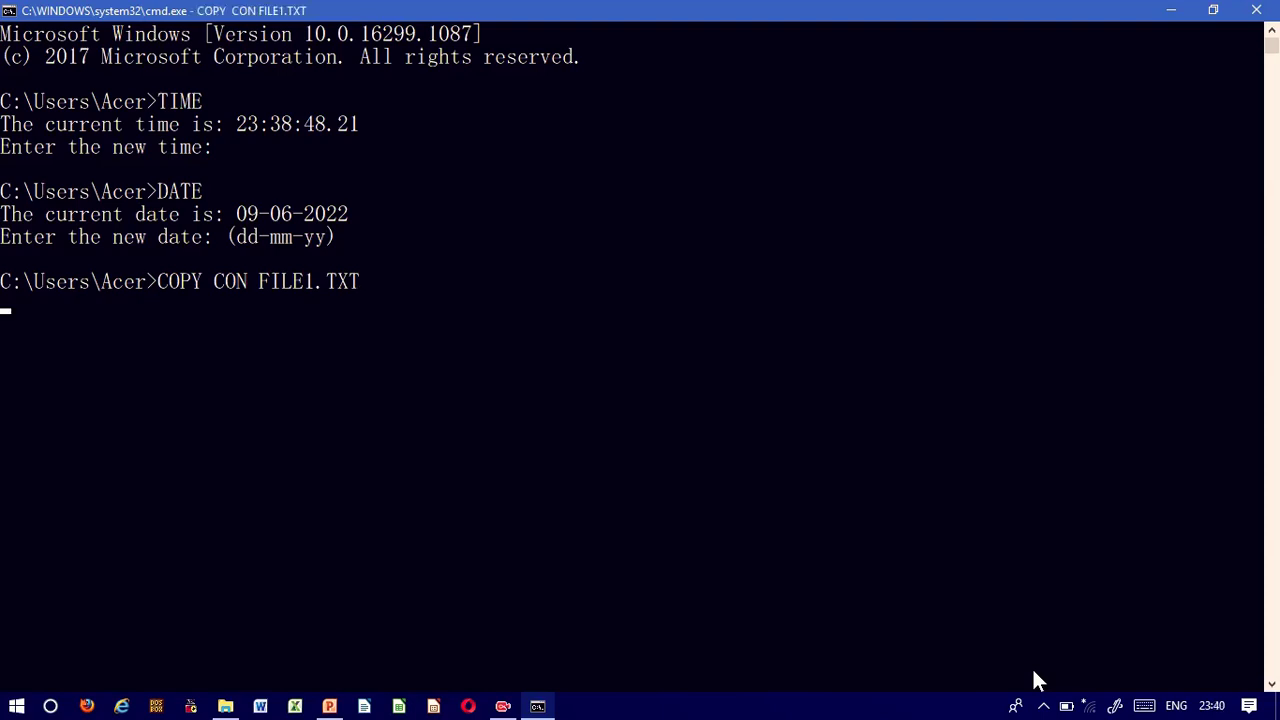
type("DOS TUTORIALK")
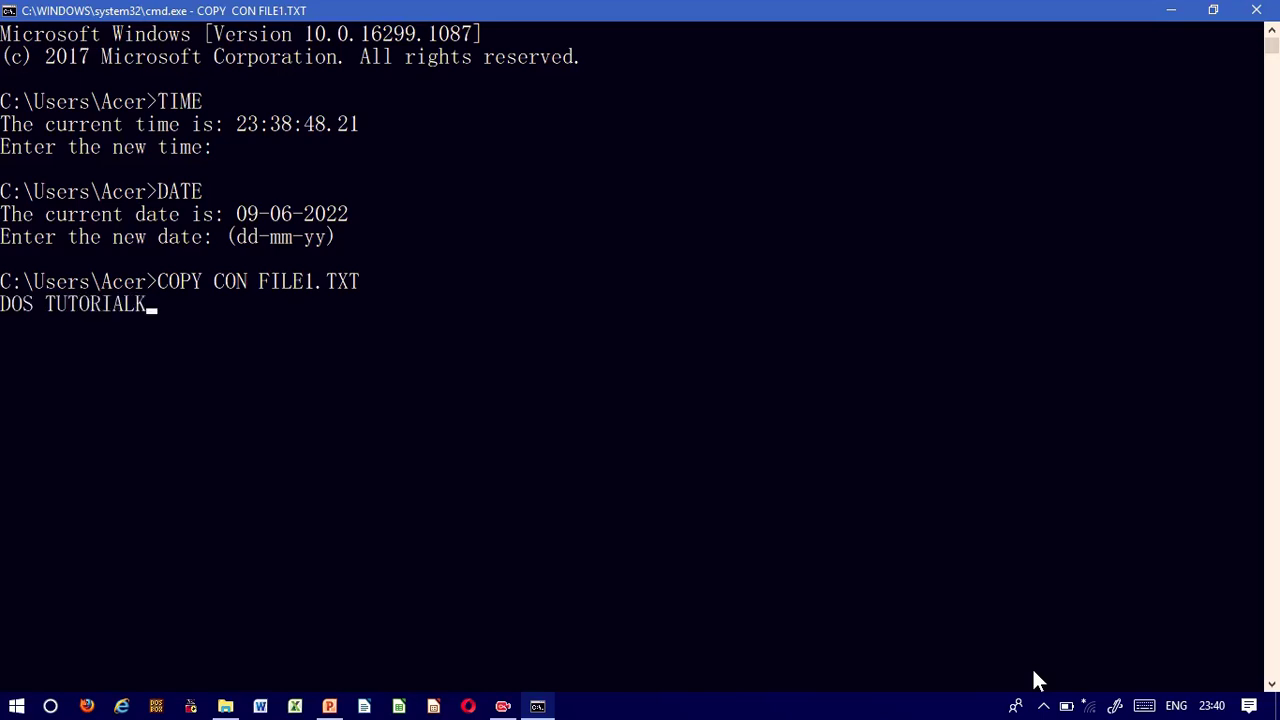
key("BackSpace")
type("..")
key("ctrl+z")
key("Return")
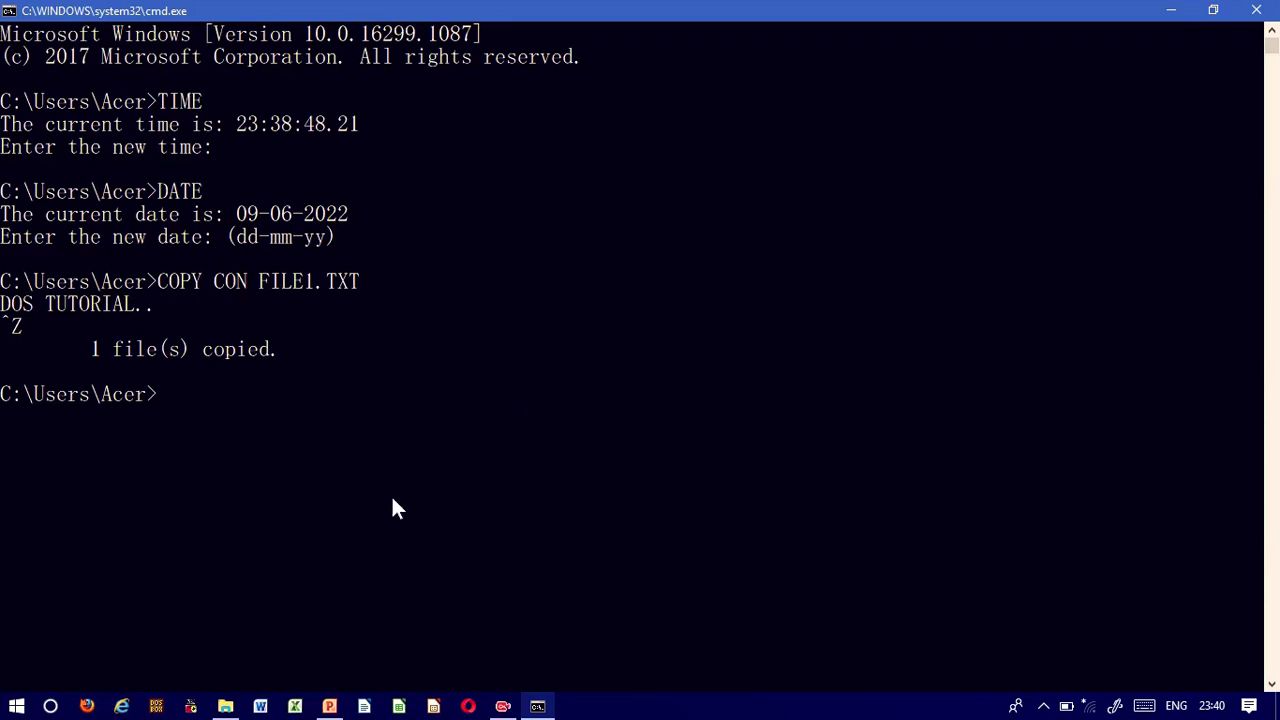
- Switch to File Explorer and reopen the C:\Users\Acer folder from the C: drive to check for the new file
left_click(226, 706)
left_click(18, 147)
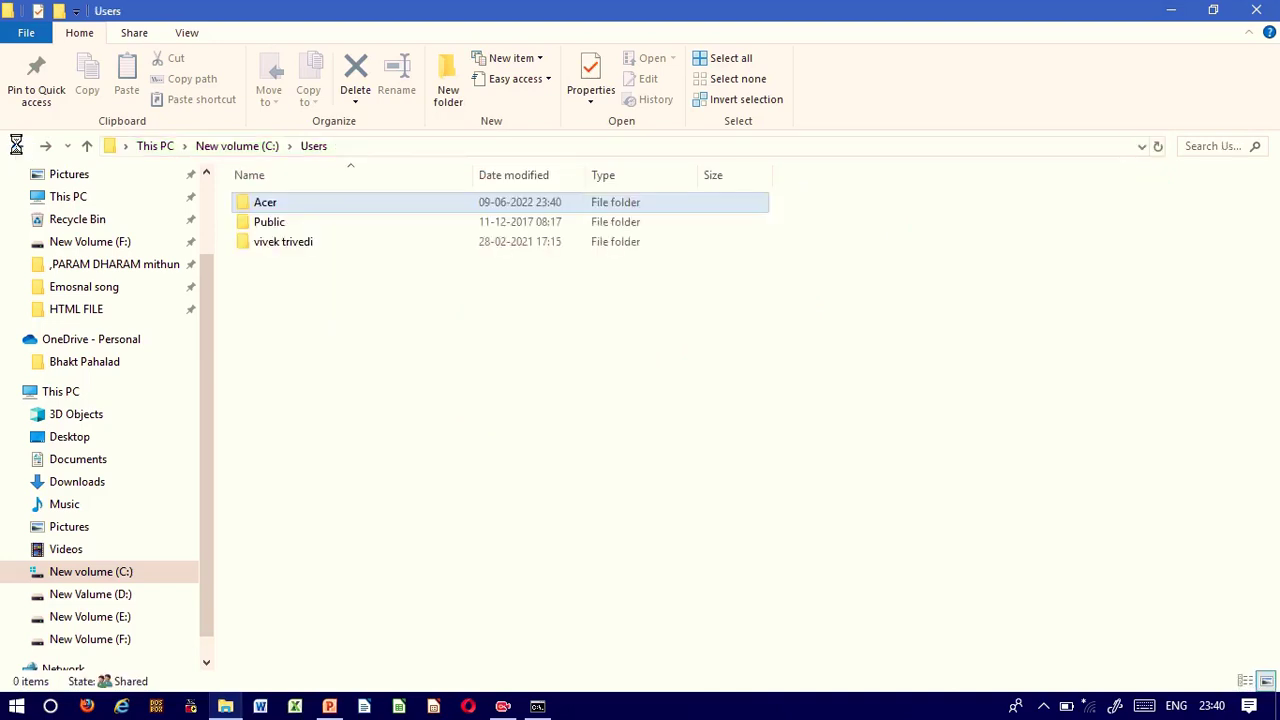
left_click(16, 145)
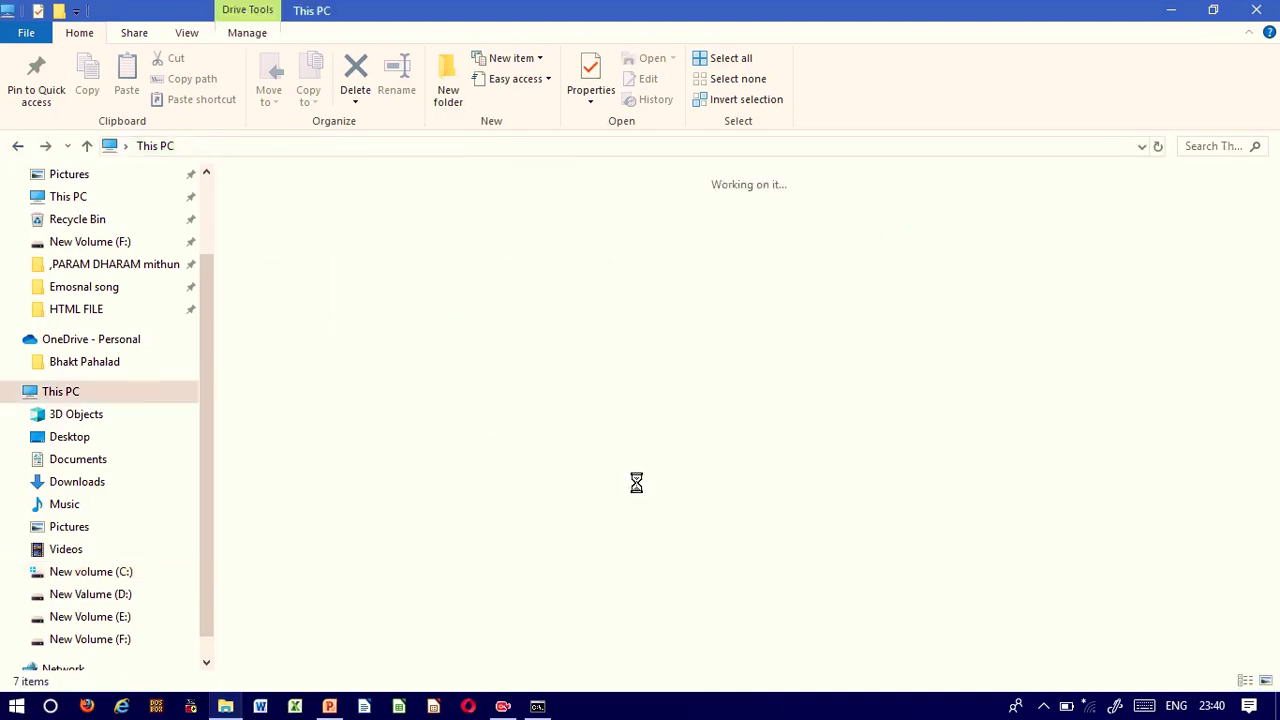
left_click(537, 706)
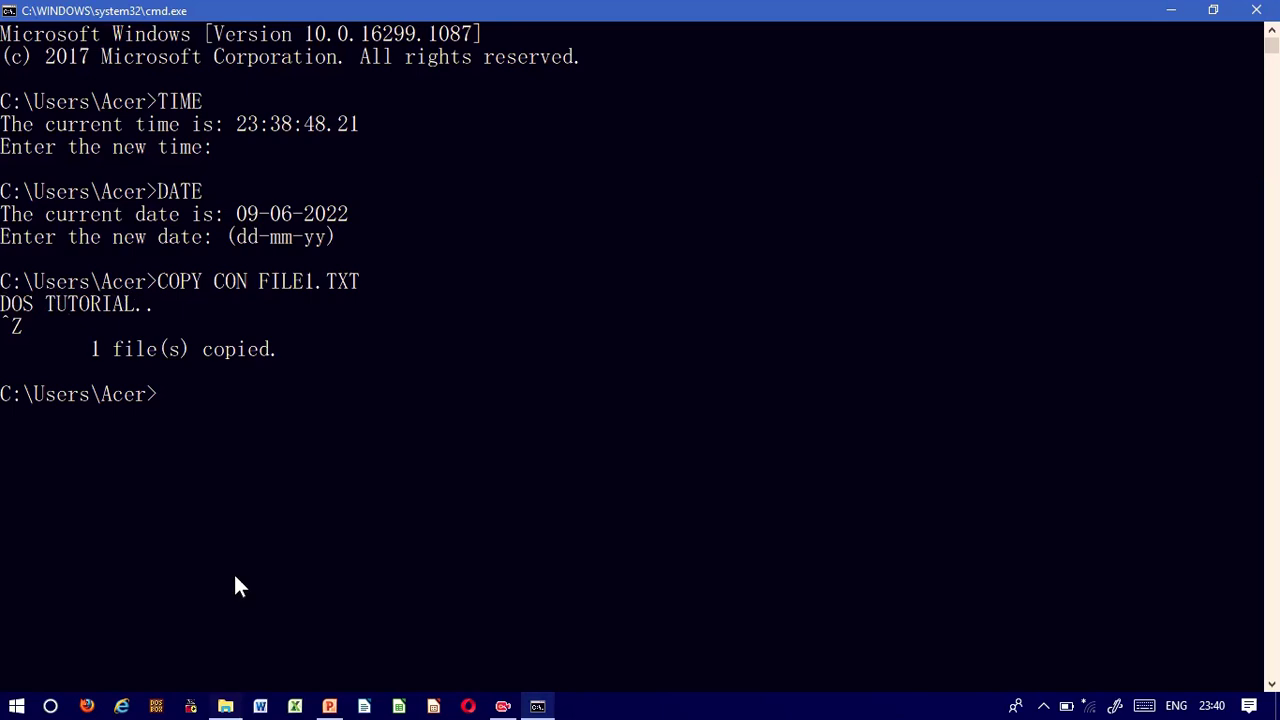
key("alt+Tab")
double_click(346, 366)
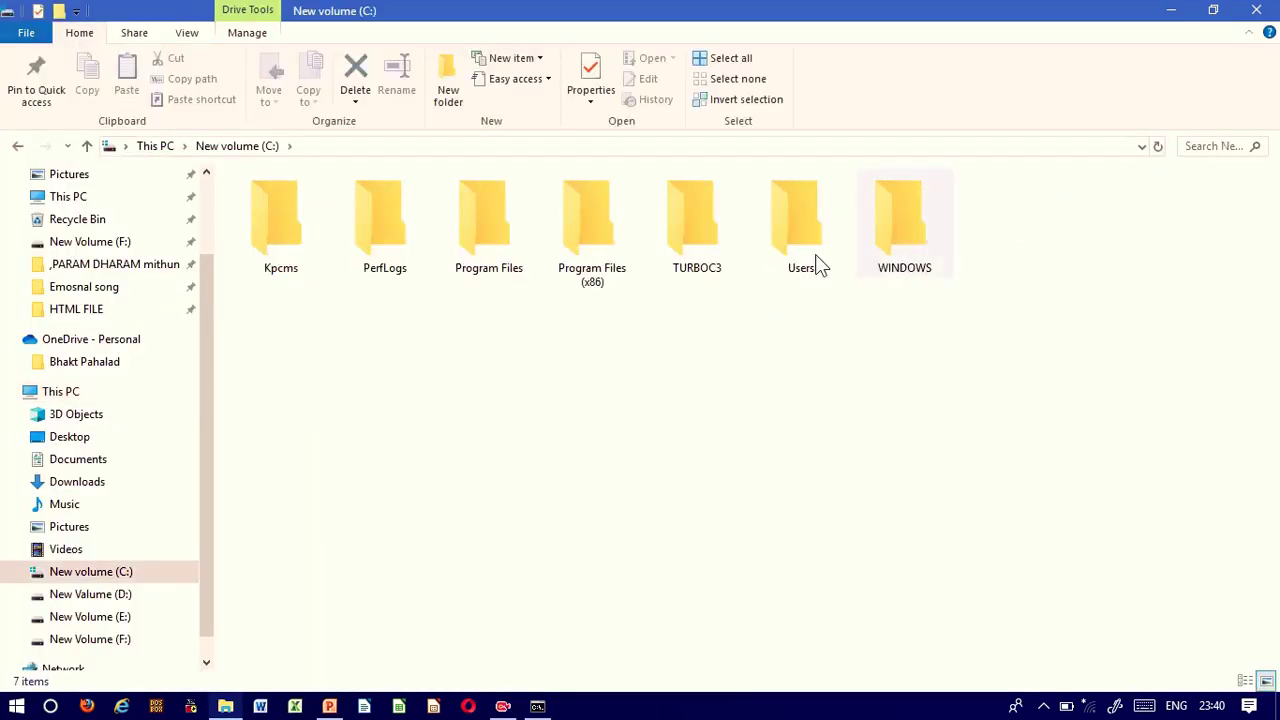
double_click(812, 258)
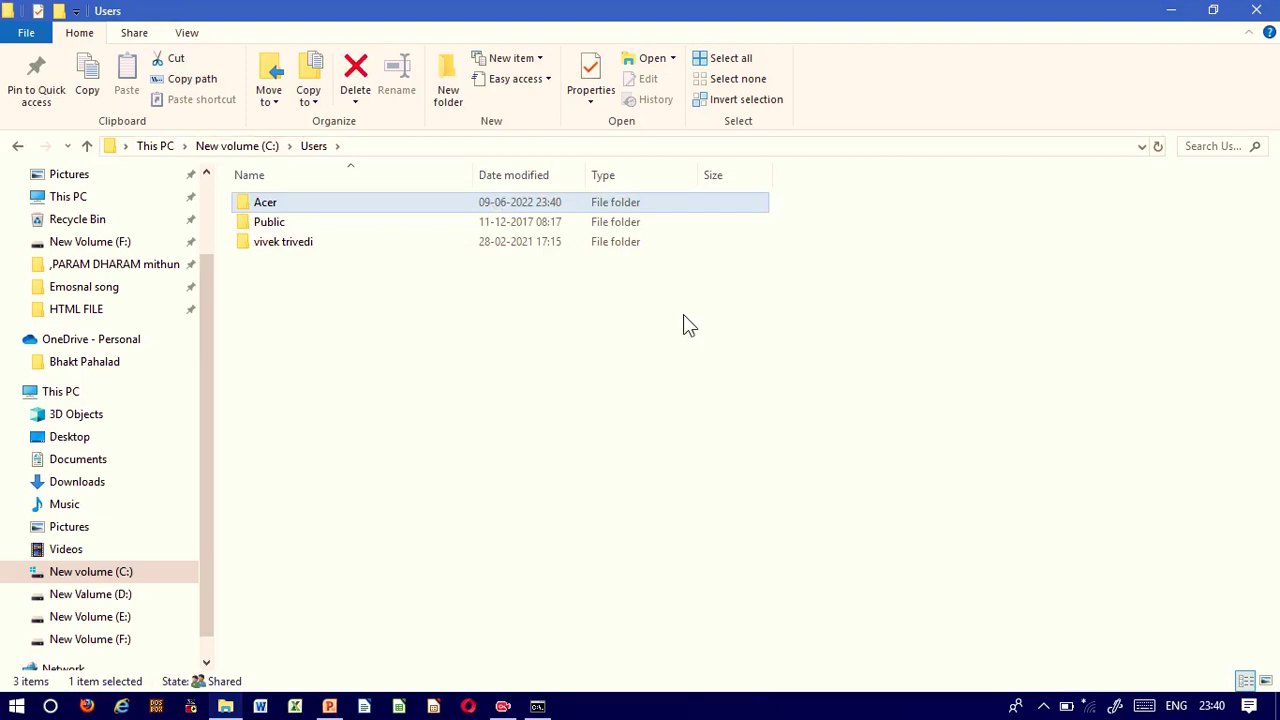
key("Return")
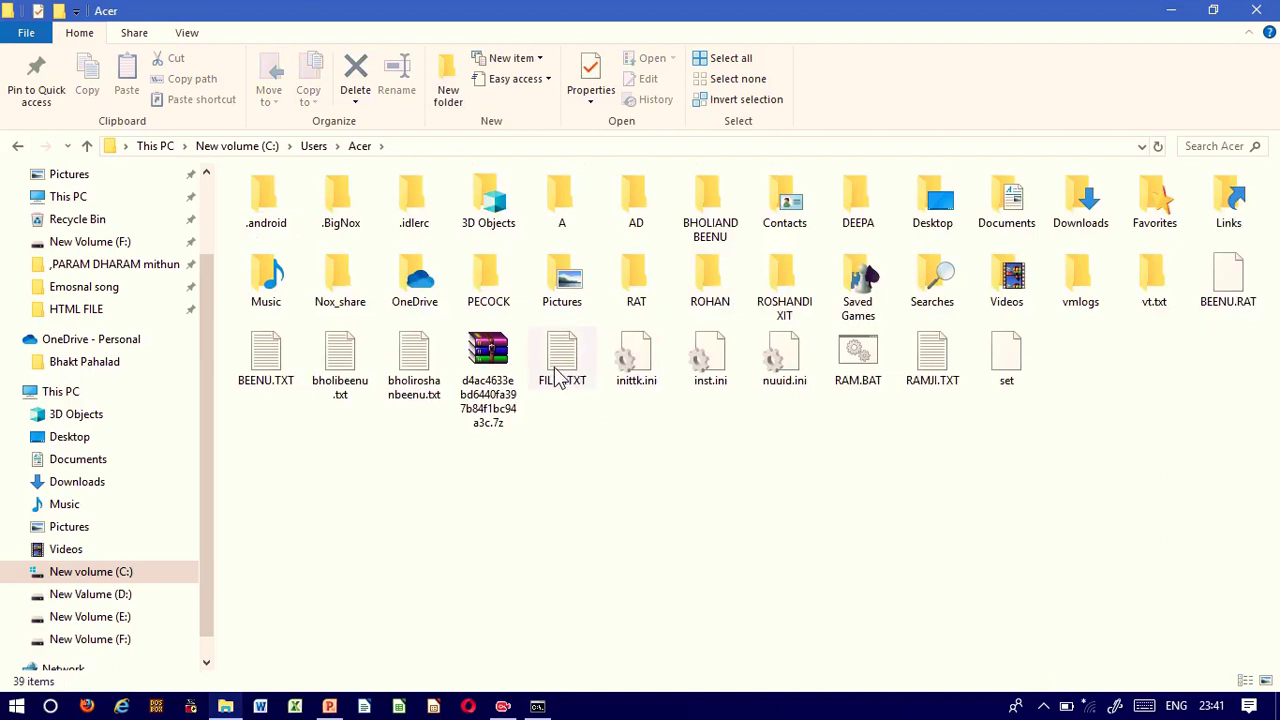
- Open FILE1.TXT in a maximized Notepad window to check its text, and minimize the window
mouse_move(561, 377)
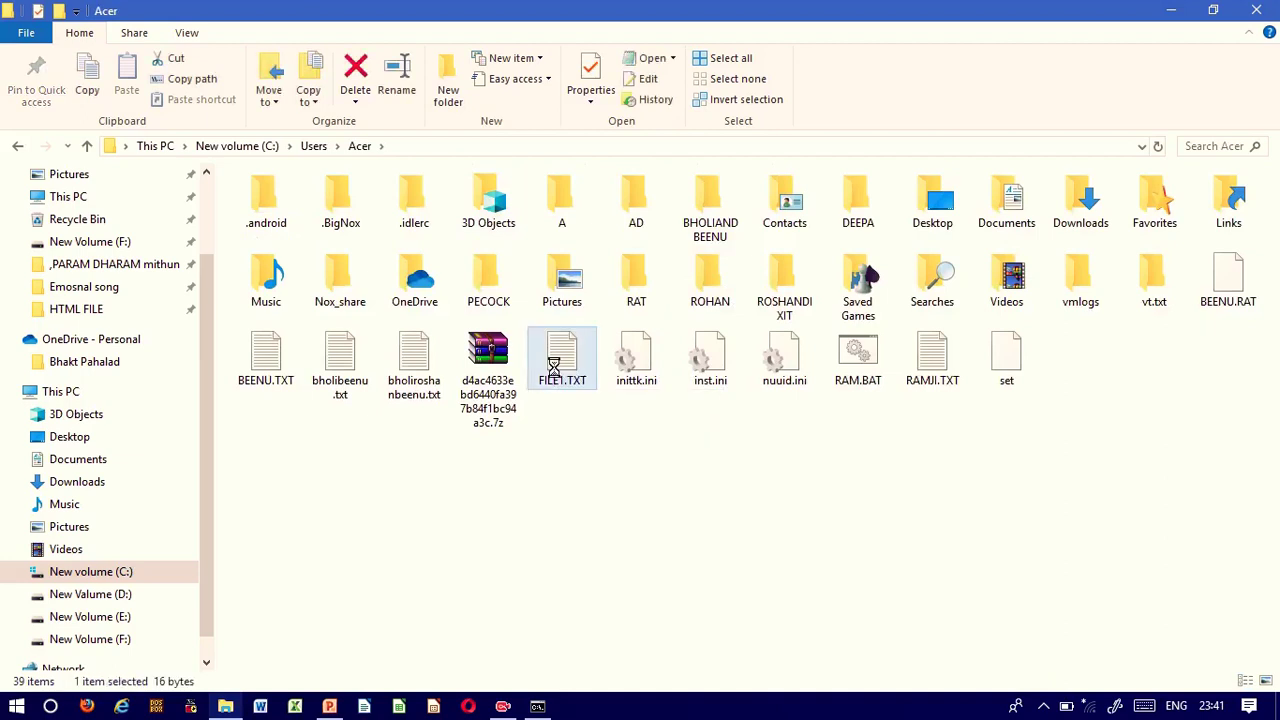
right_click(560, 366)
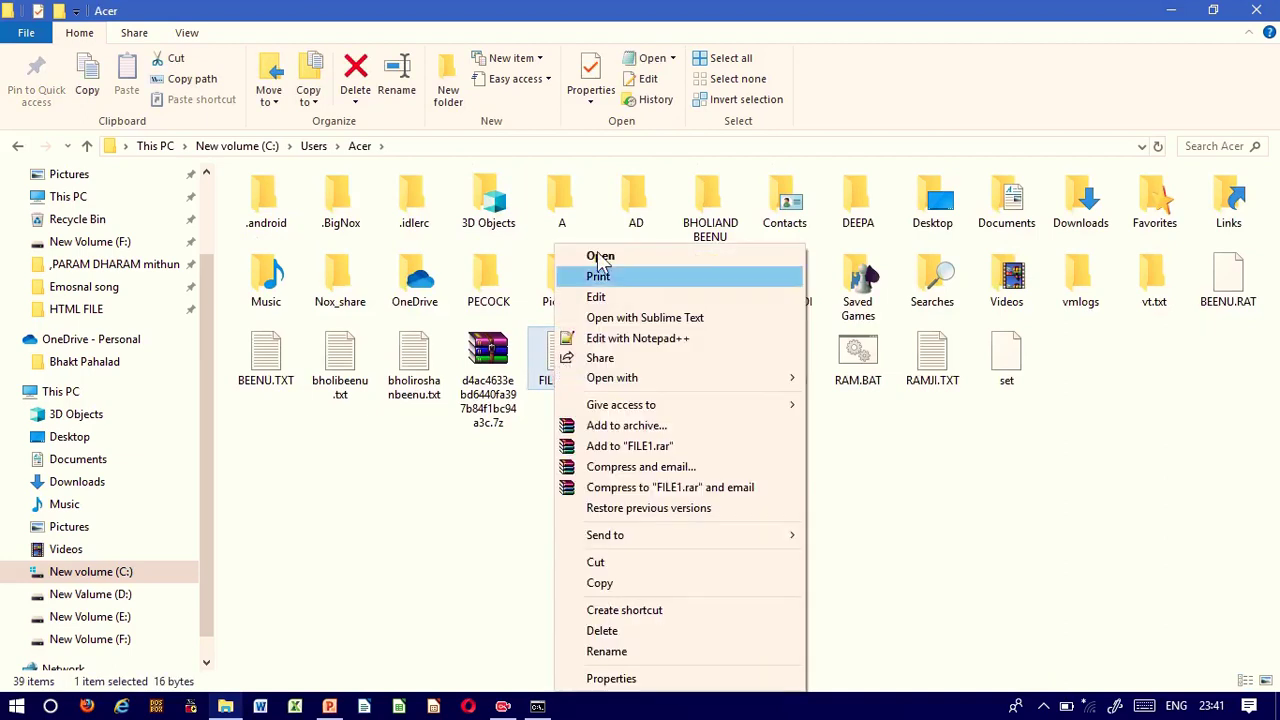
left_click(597, 297)
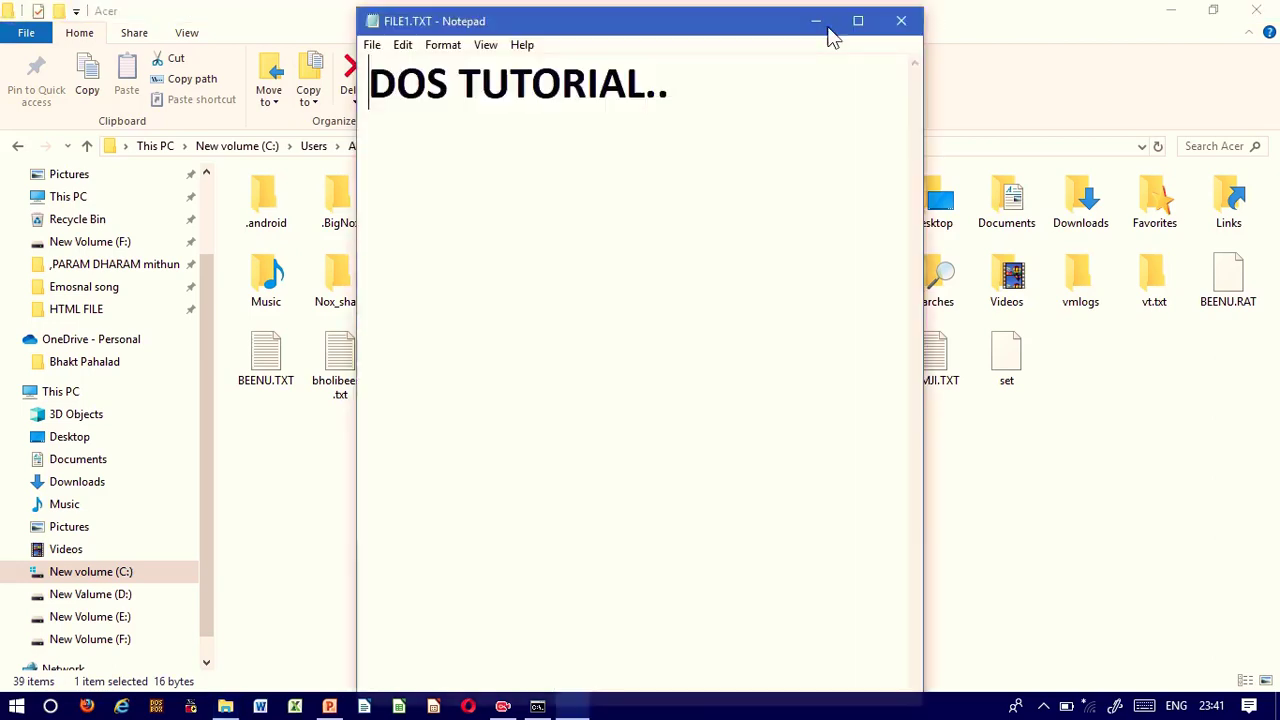
left_click(852, 28)
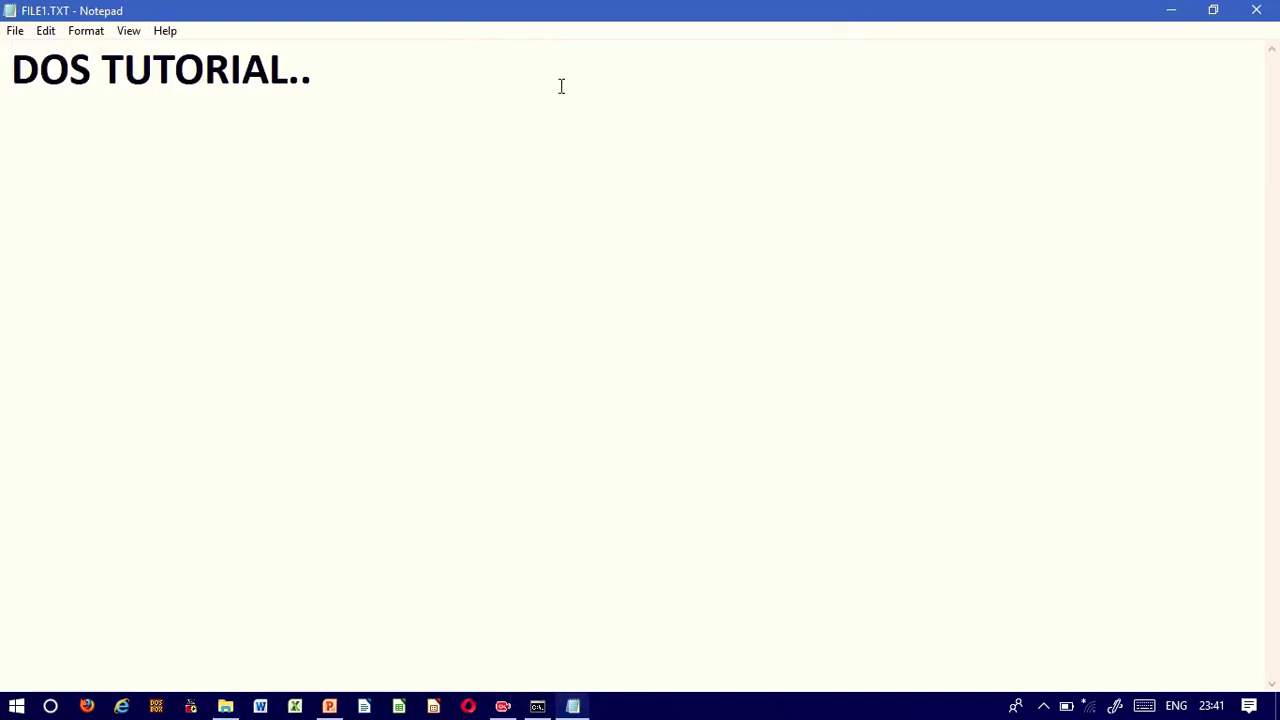
left_click(1170, 10)
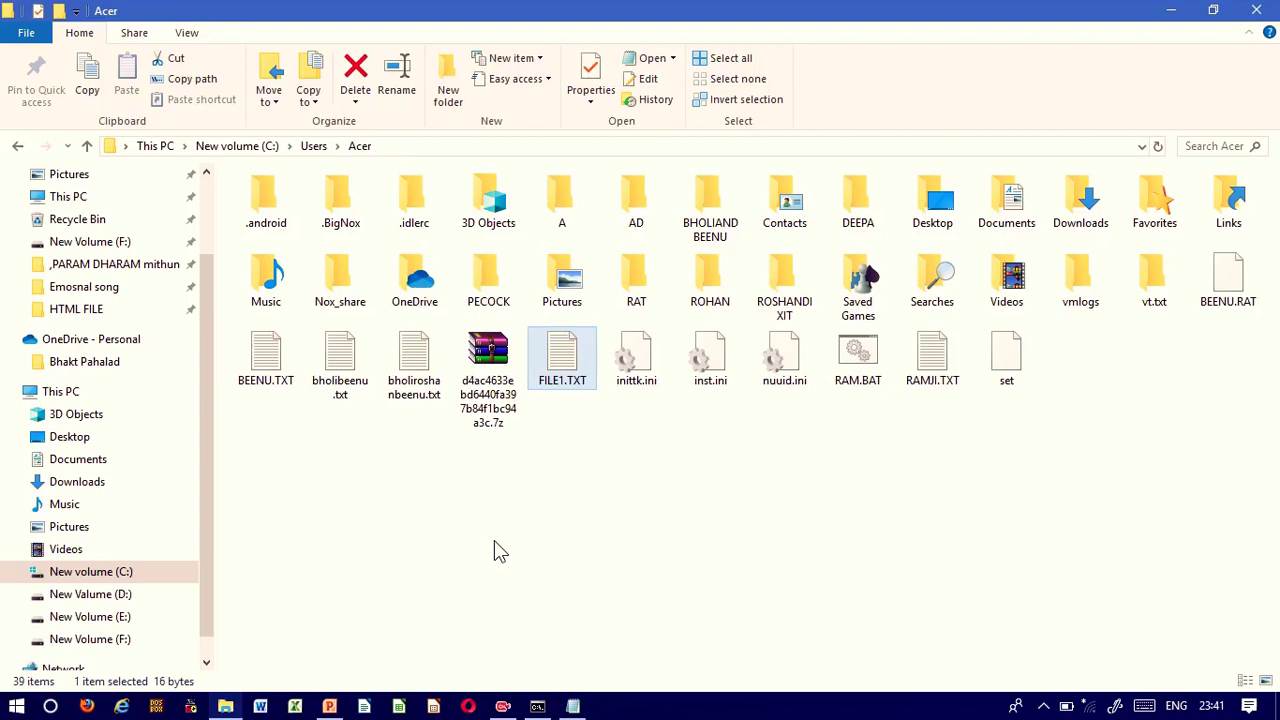
- Switch back to Command Prompt and change the current directory to Desktop with the CD command
key("alt+Tab")
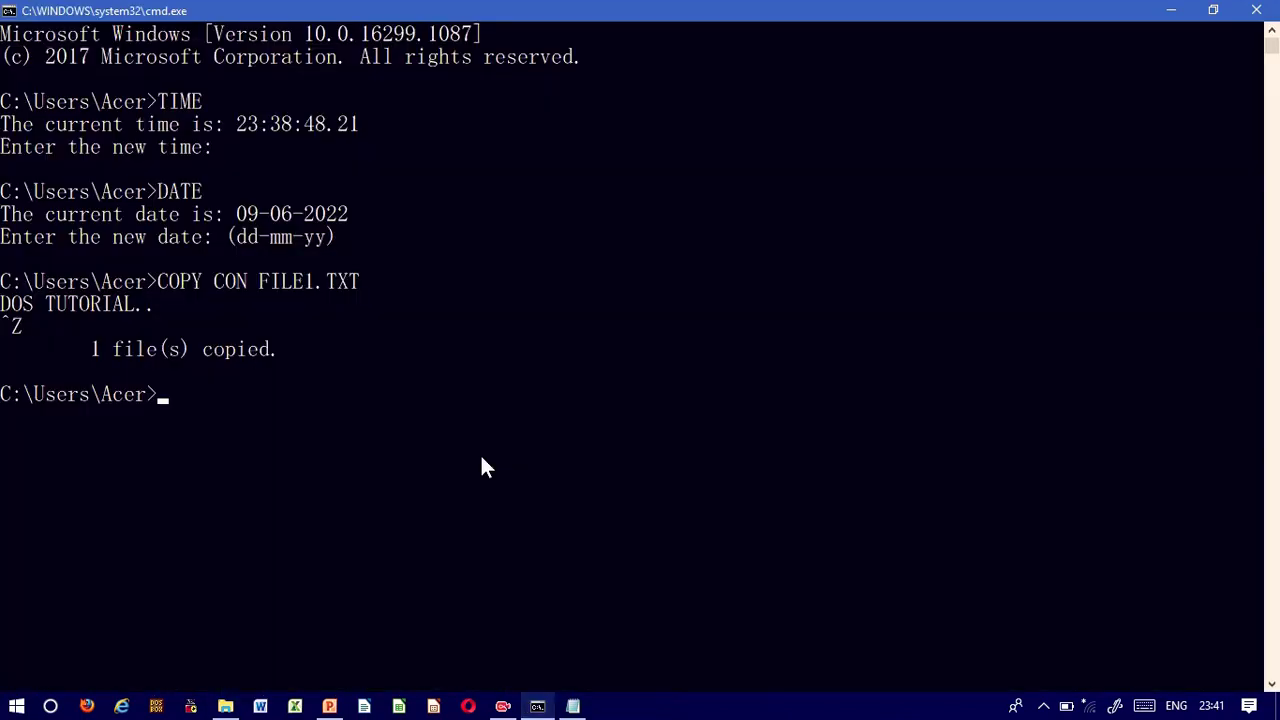
type("CDE")
key("BackSpace")
type("DESKTOP")
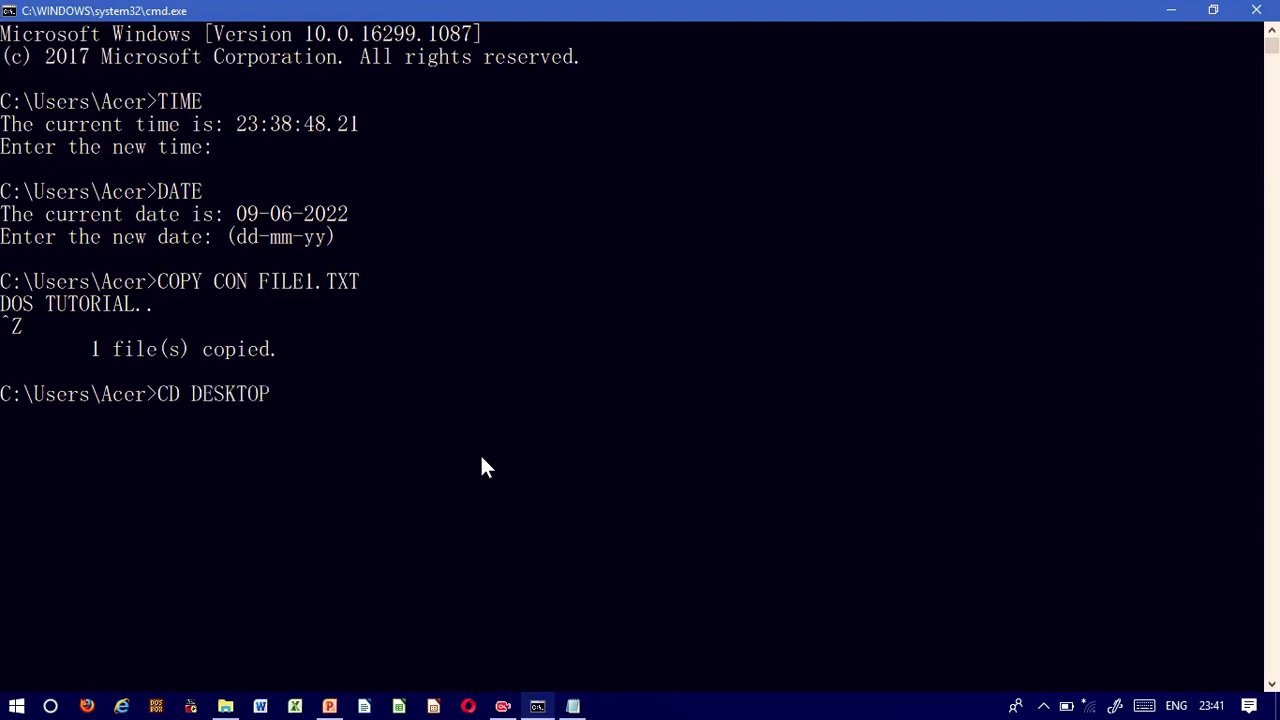
key("Return")
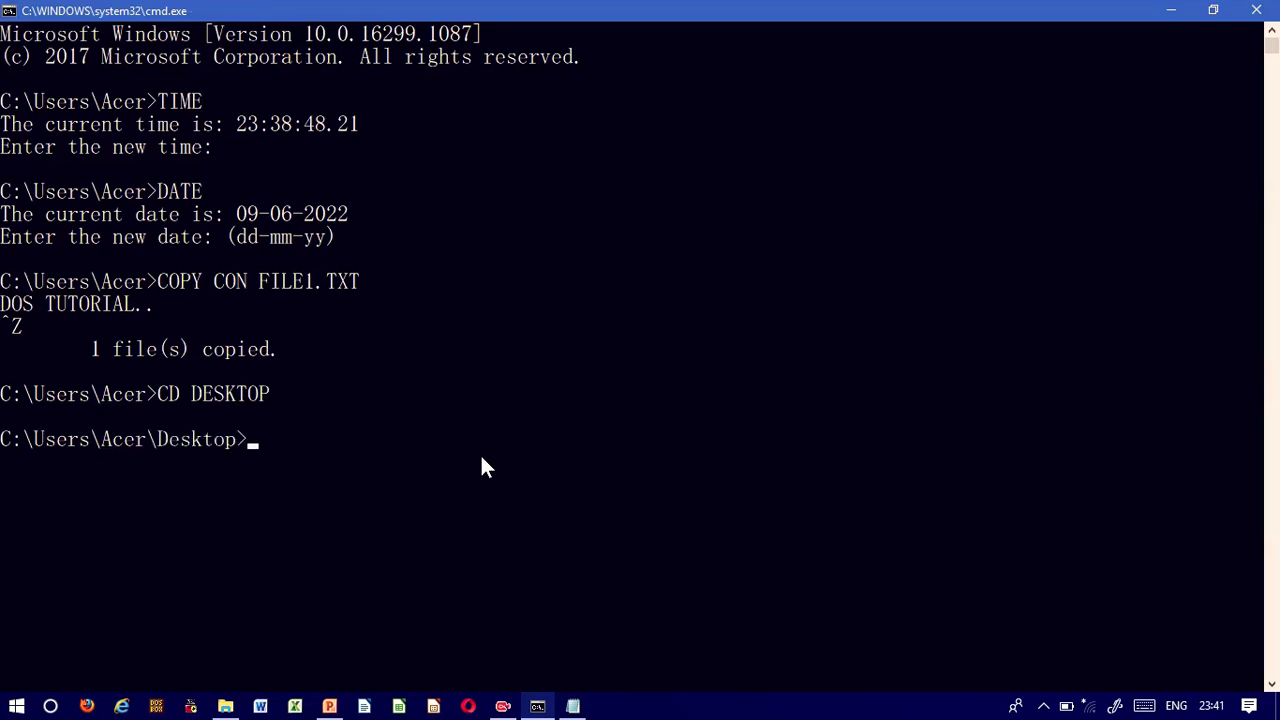
- Create the file FILE2.PPT on the Desktop with COPY CON, enter the text "CREATE SLIDE.." and save it
type("COPY CON")
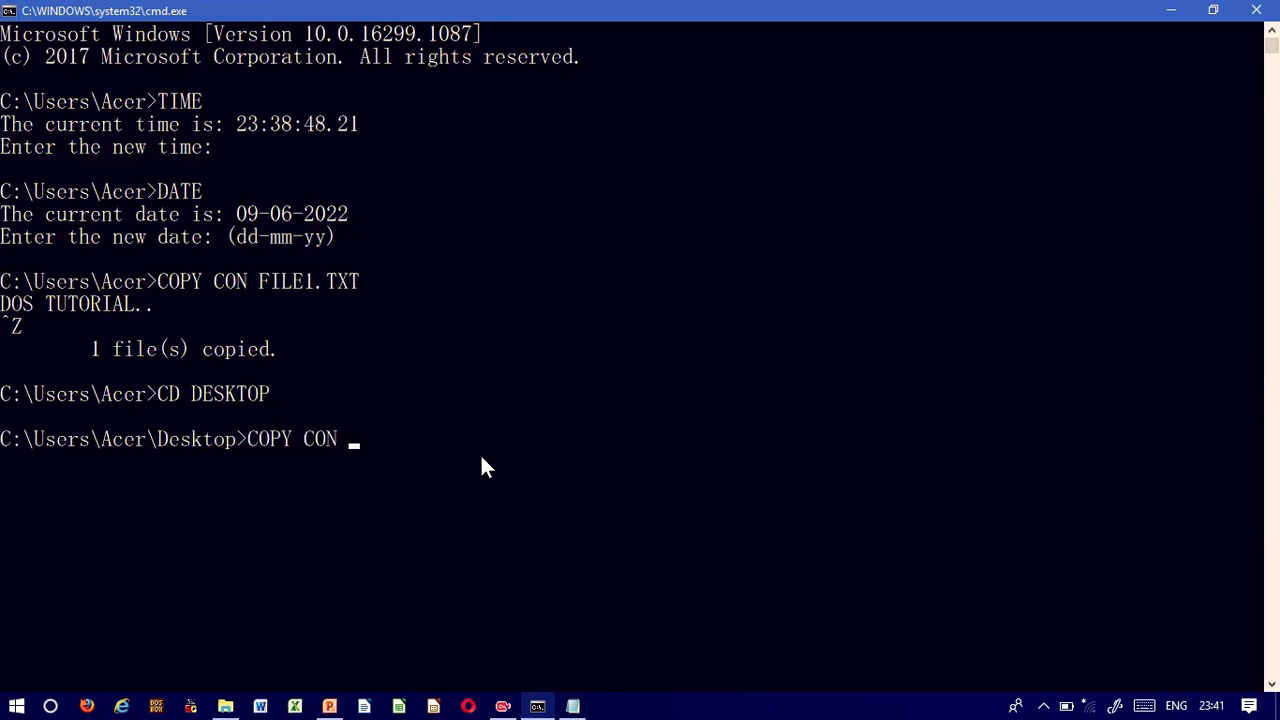
type(" FILE2.PPT")
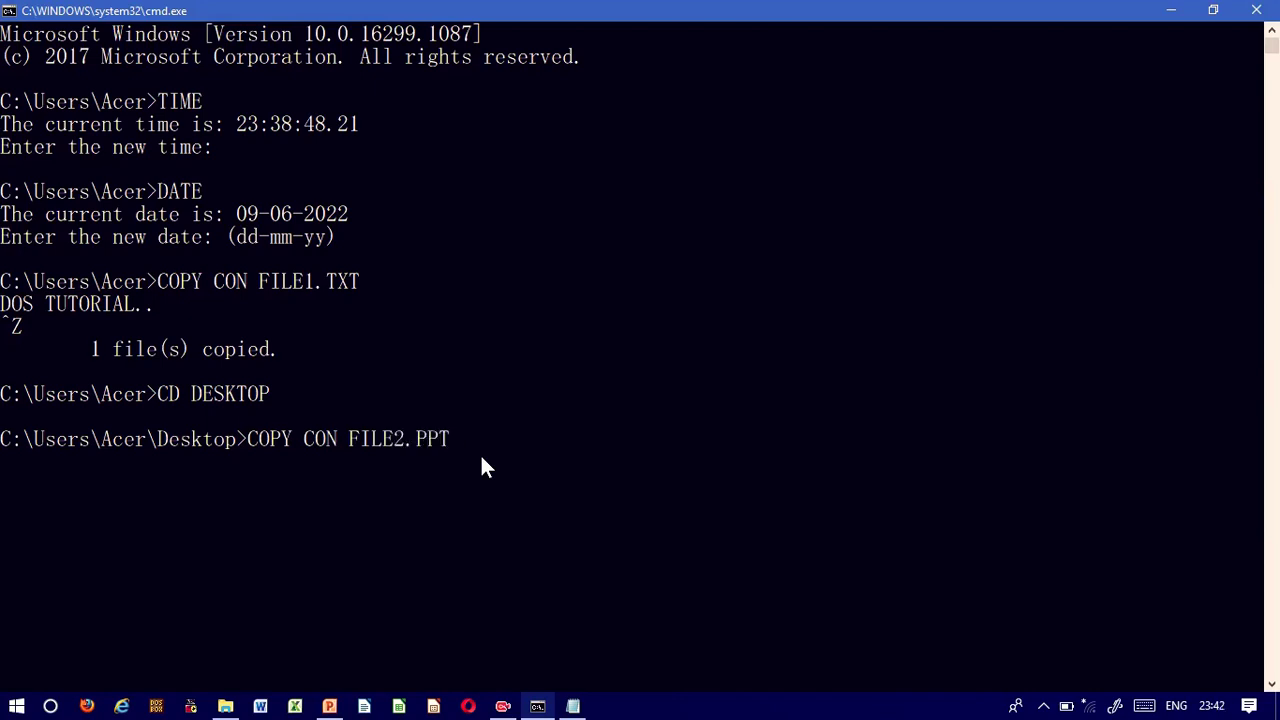
key("Return")
type("CREA")
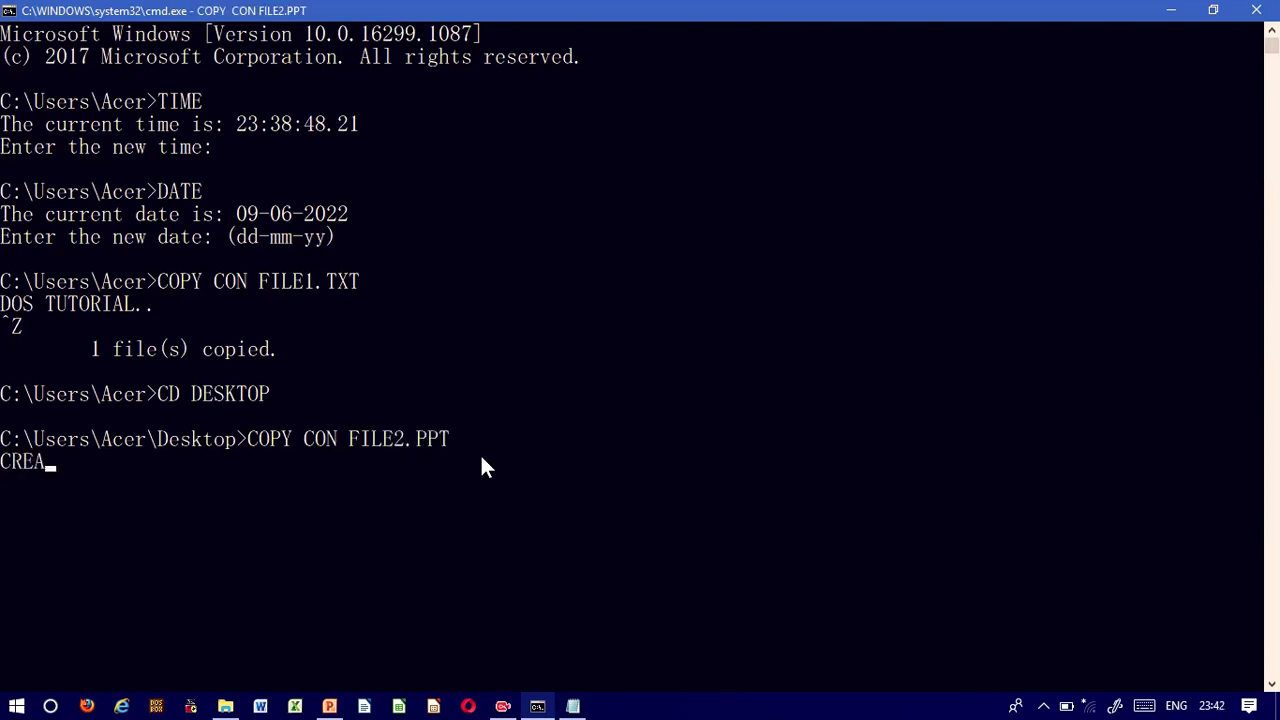
type("TE SLIDE..")
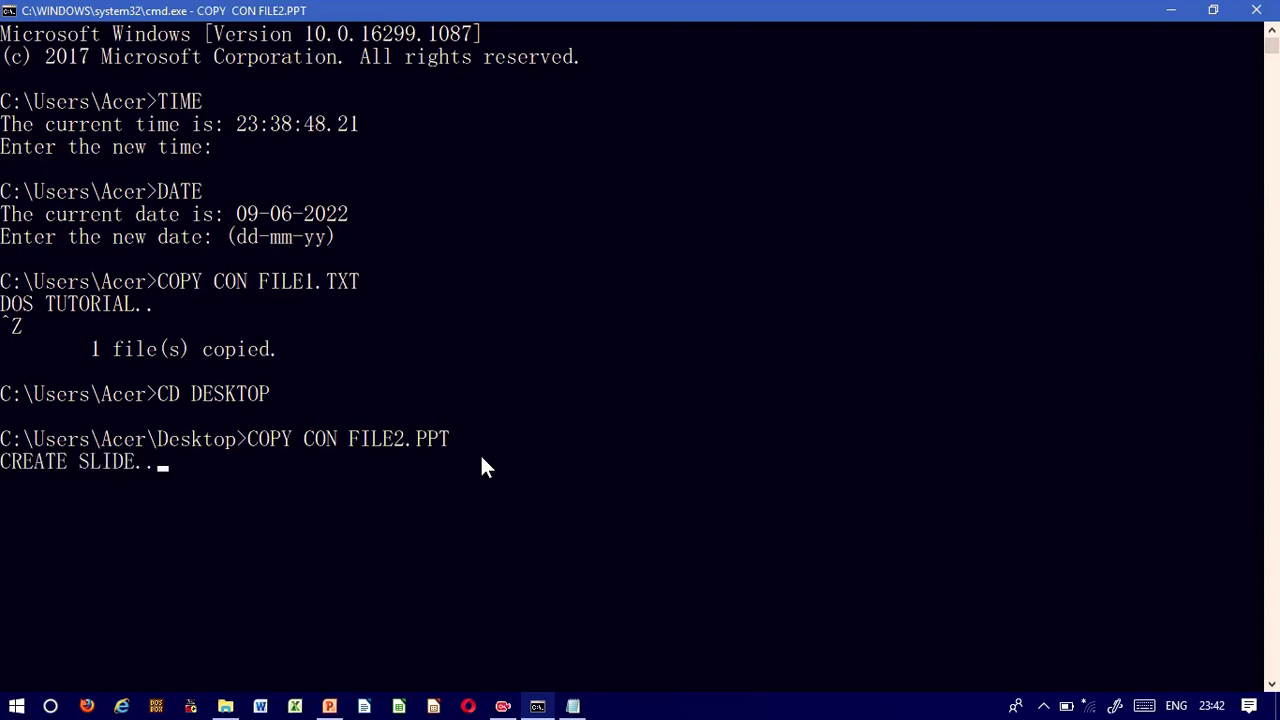
key("Return")
key("ctrl+z")
key("Return")
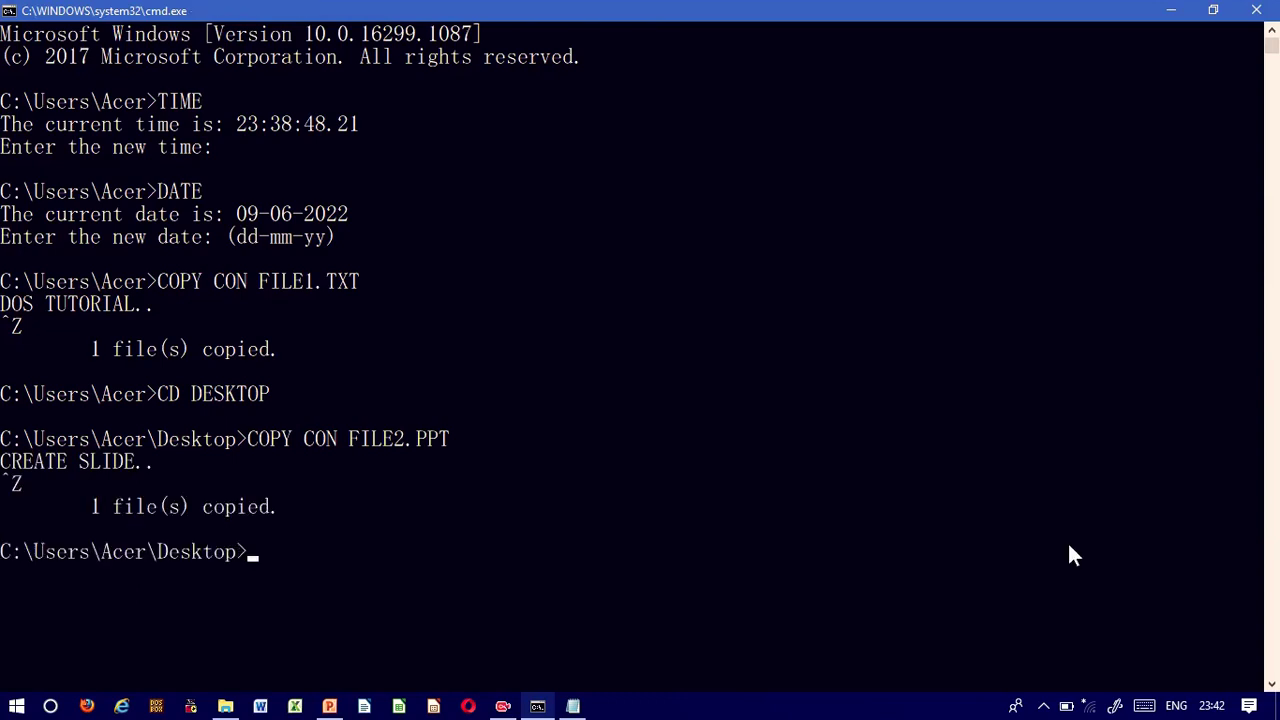
- Show the desktop, open FILE2.PPT in PowerPoint to check its slide text, and close the presentation
left_click(1174, 10)
left_click(1178, 12)
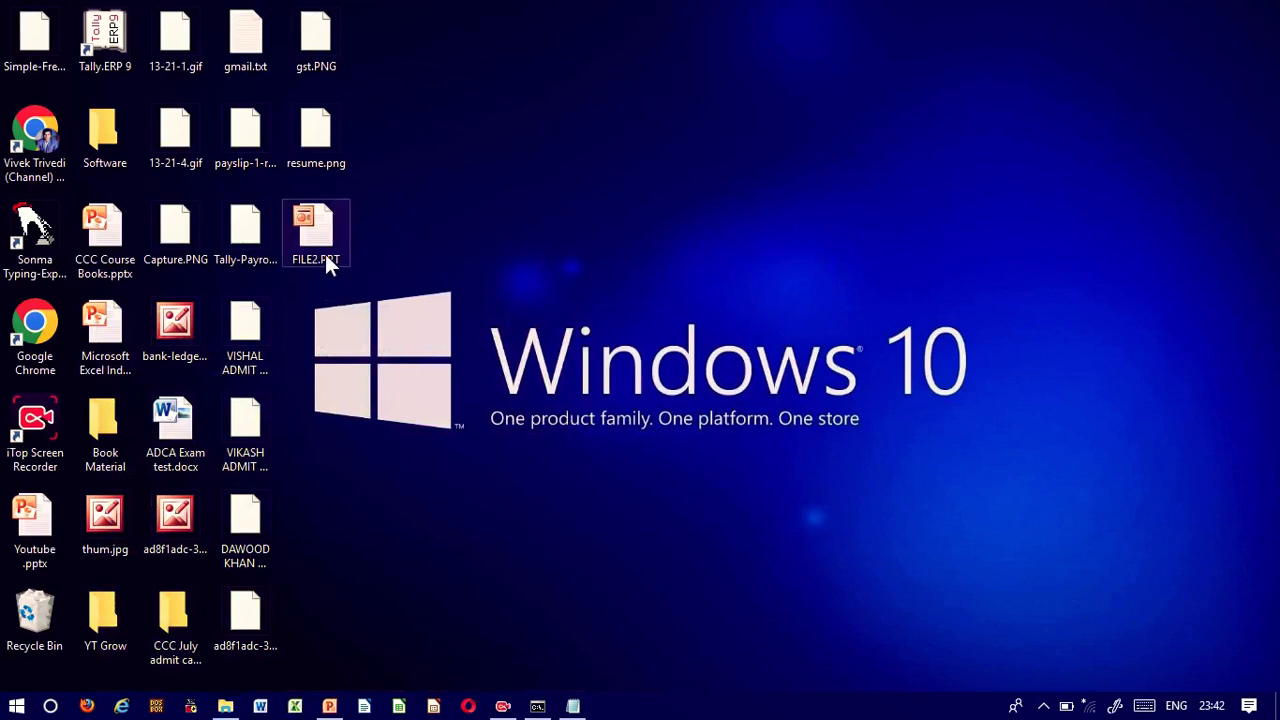
left_click(328, 258)
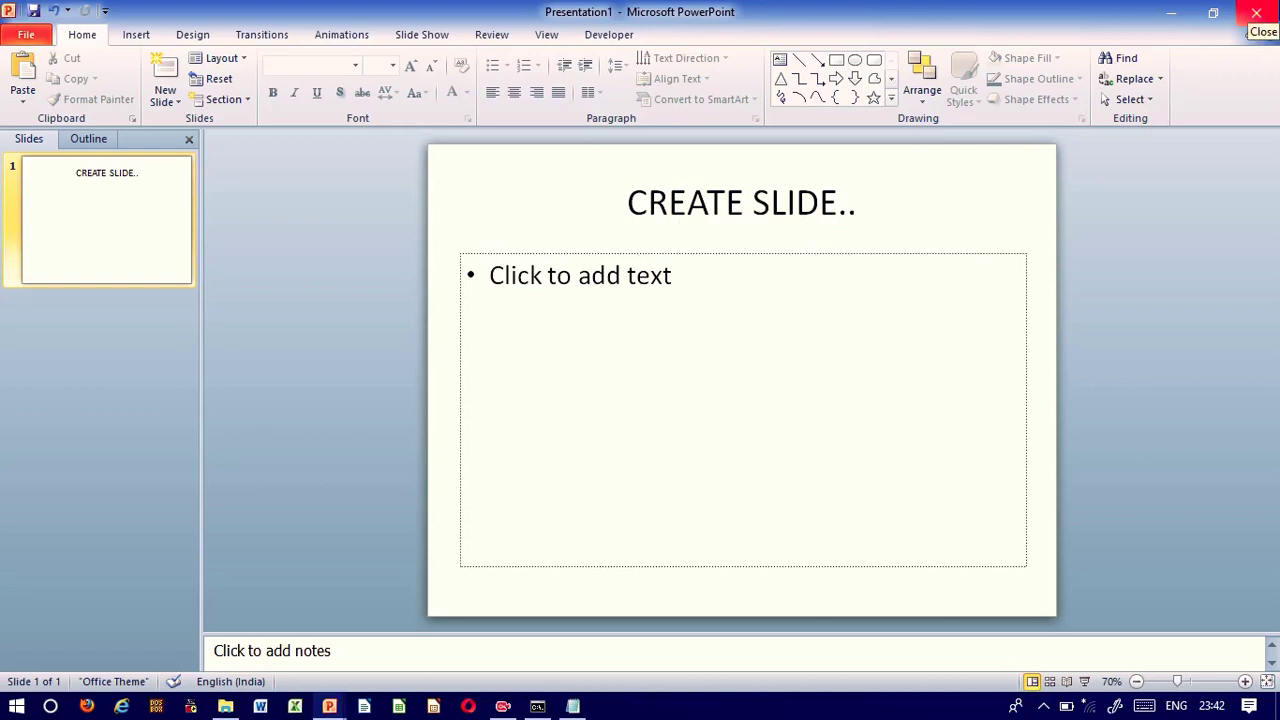
left_click(1255, 13)
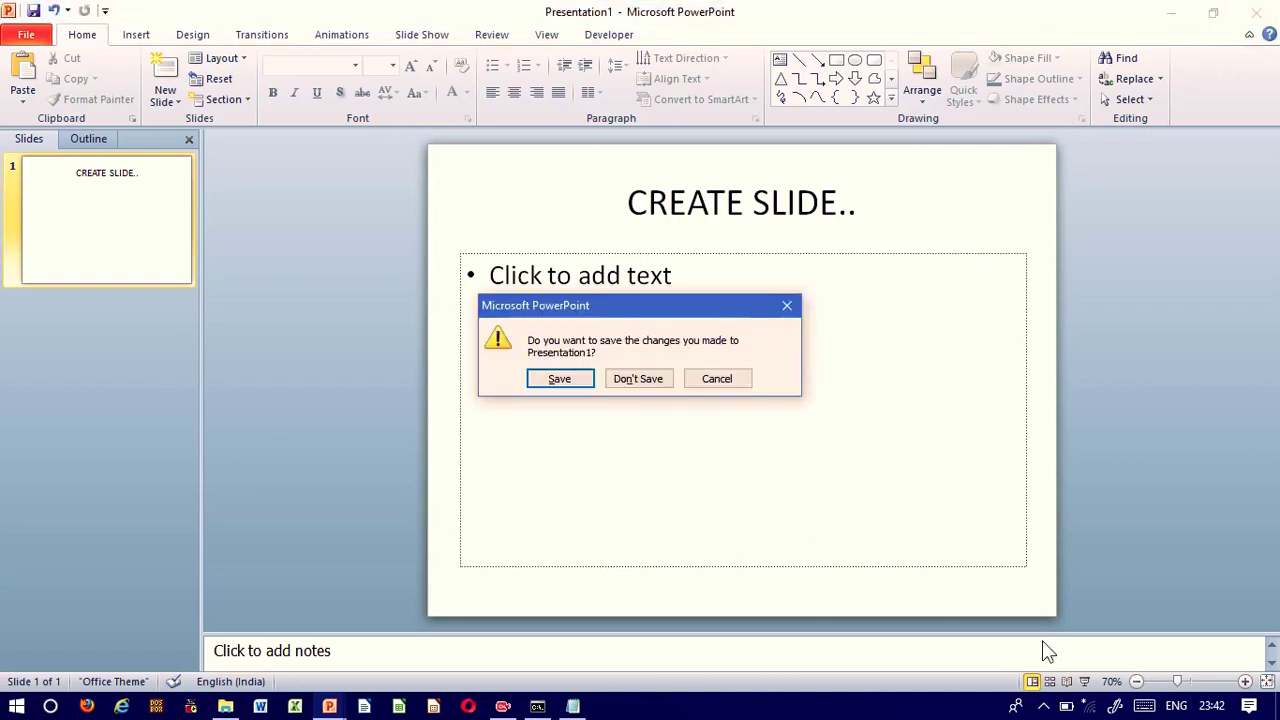
- Switch back to Command Prompt and display the contents of FILE2.PPT with the TYPE command
key("alt+Tab")
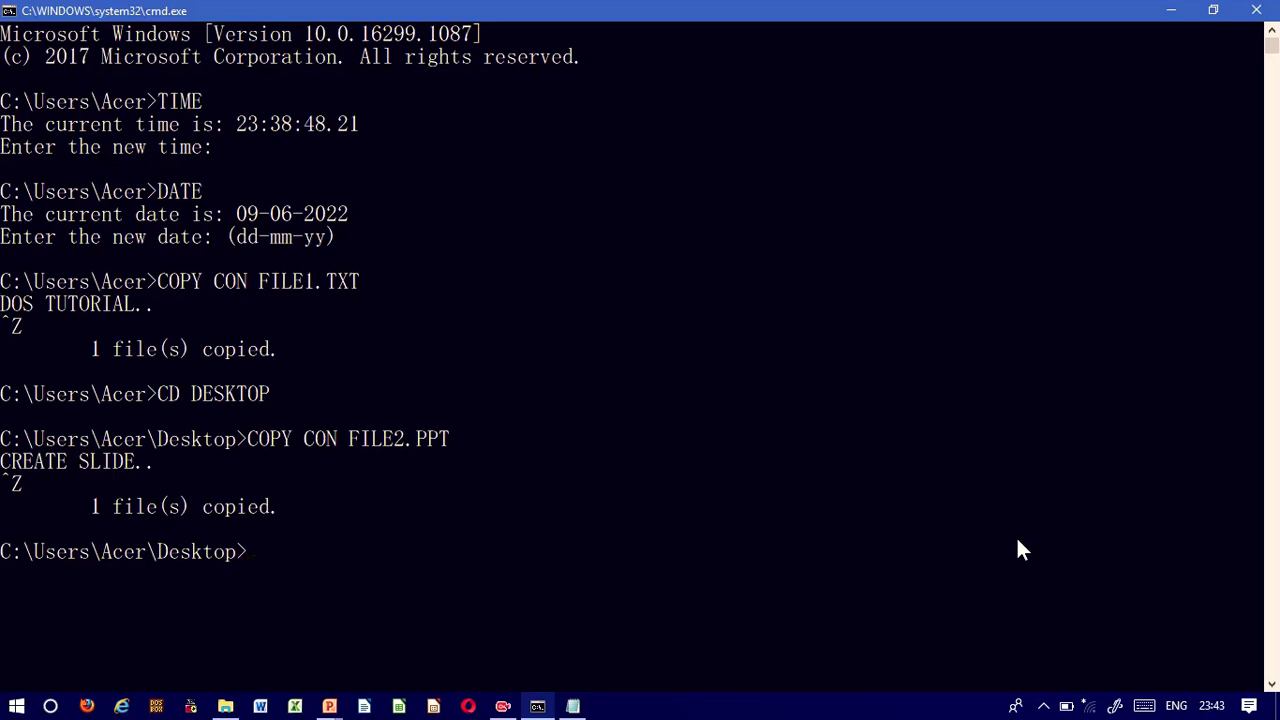
type("TYPE FILE")
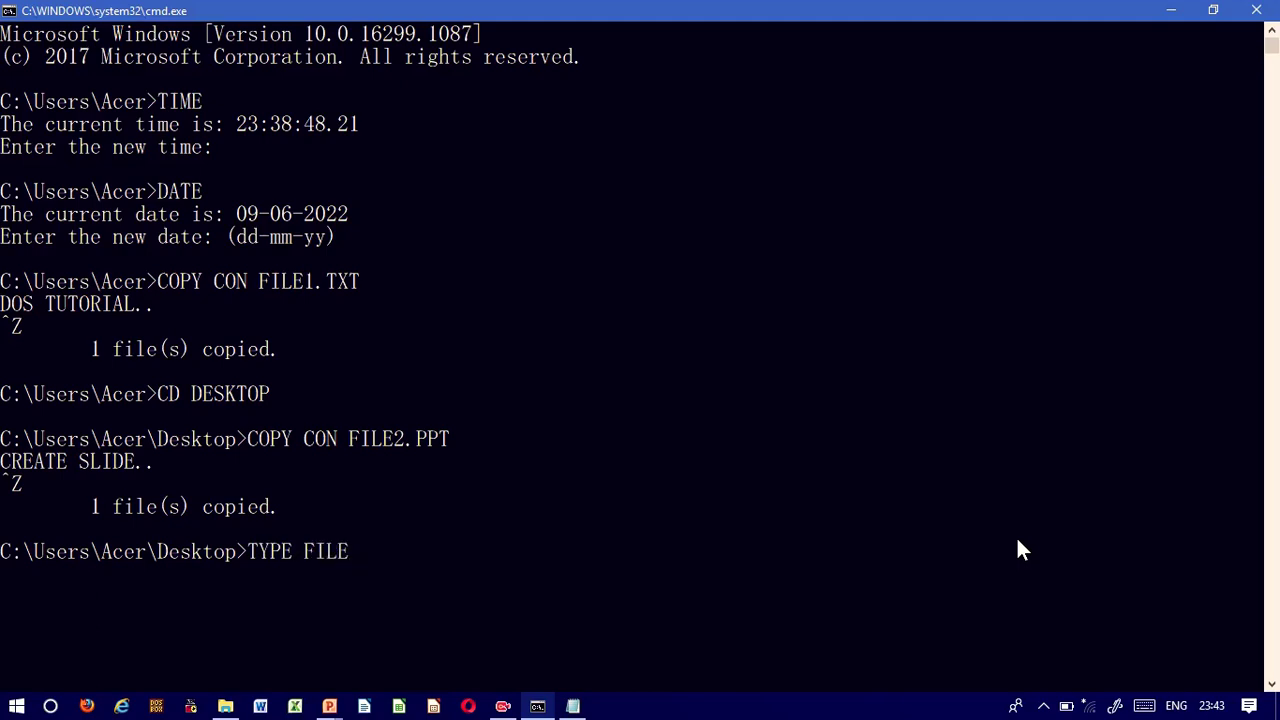
type("2.PPT")
key("Return")
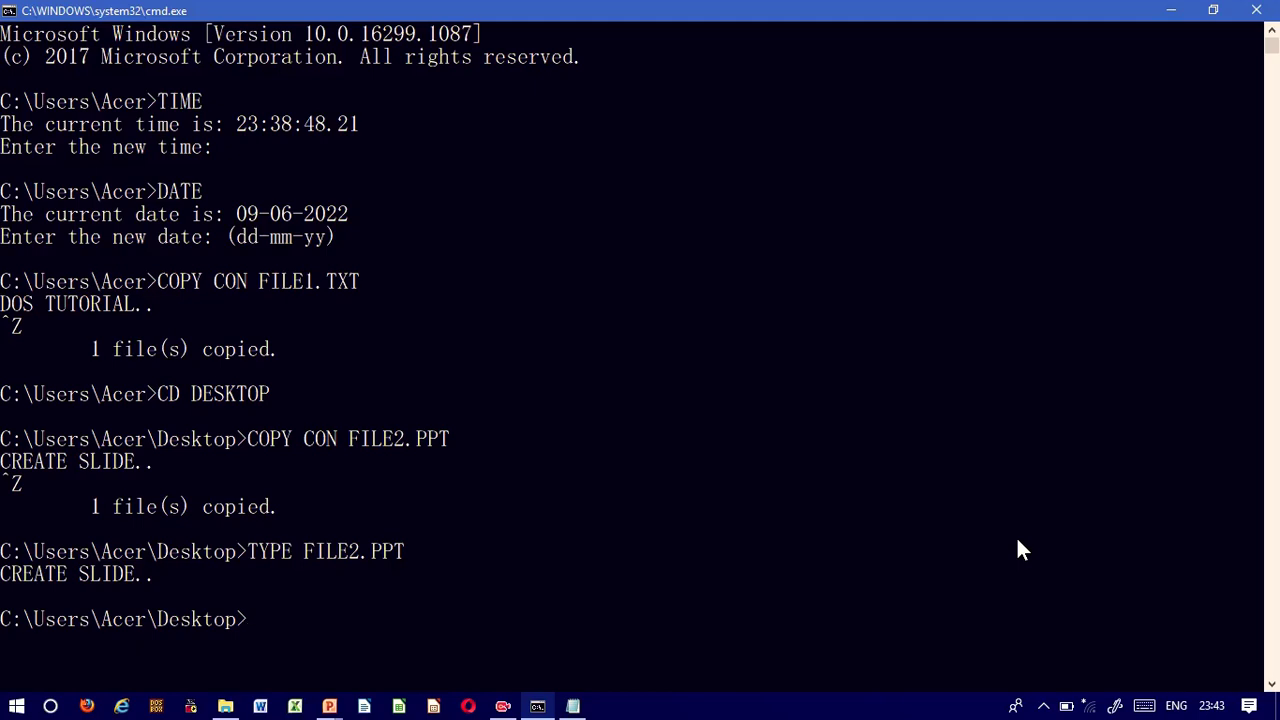
key("Return")
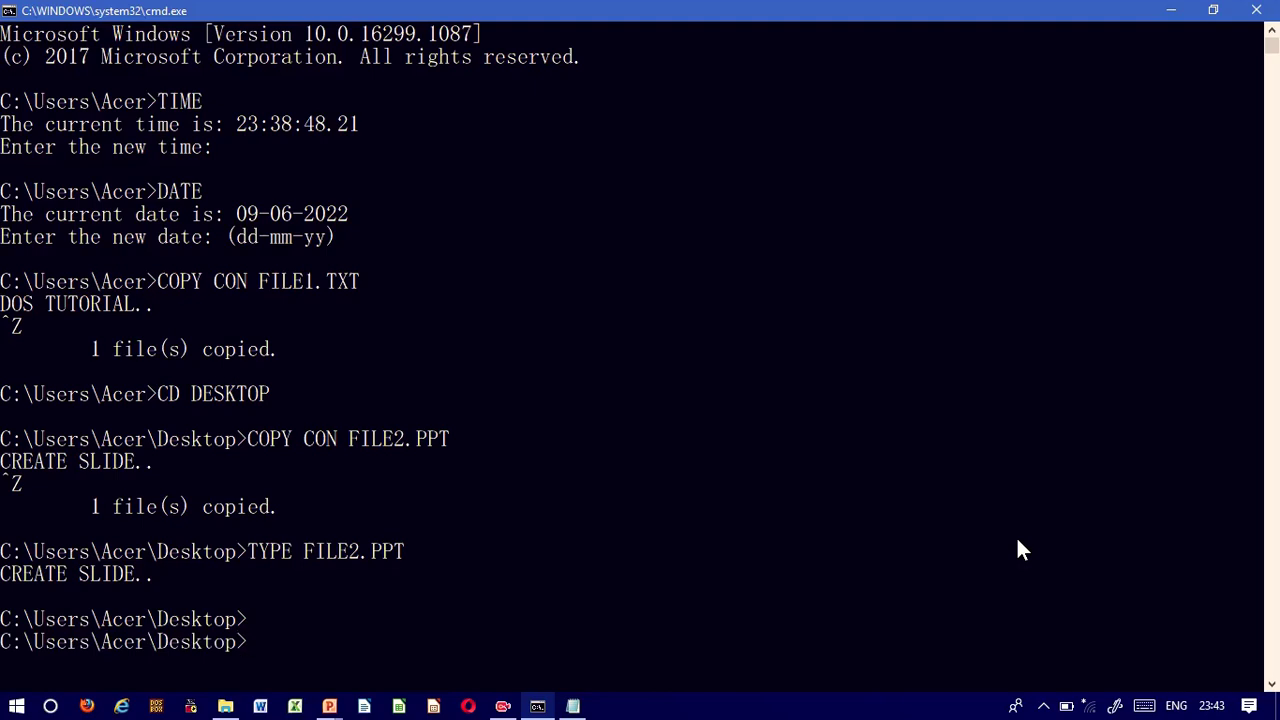
- List the Desktop directory's contents with the DIR command and look through the listing
type("DIR")
key("Return")
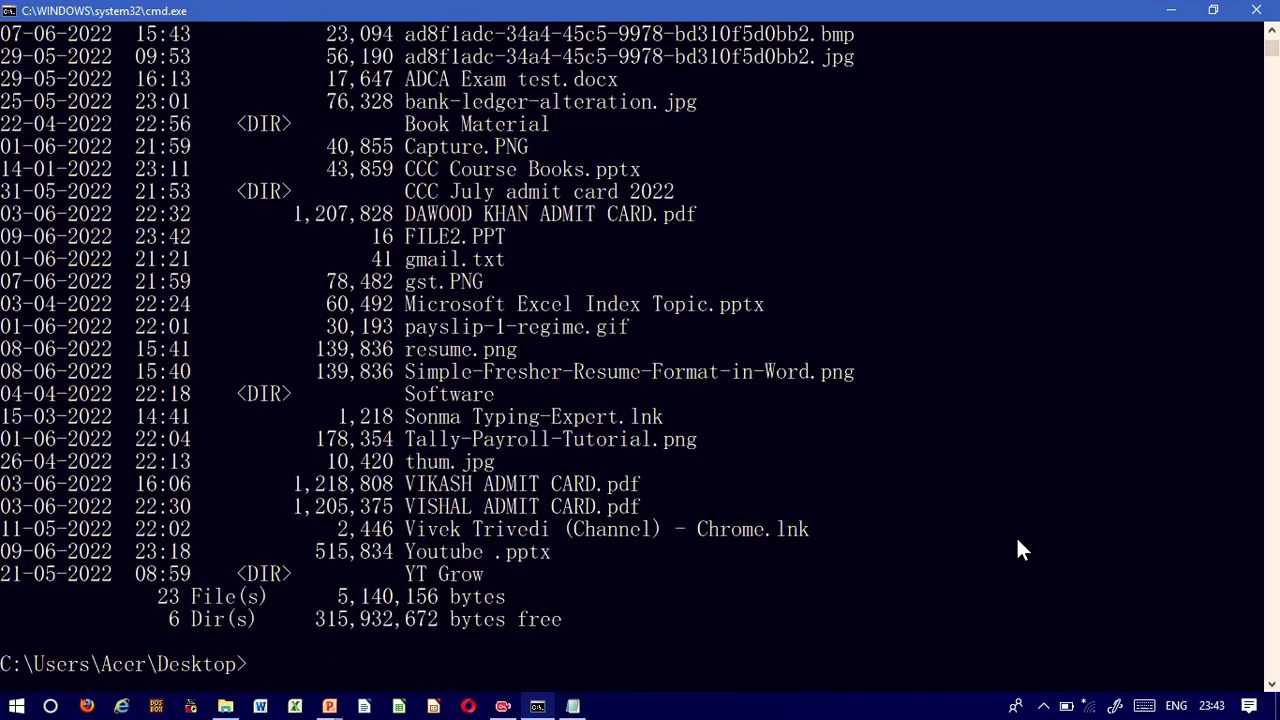
scroll(873, 540, "up", 7)
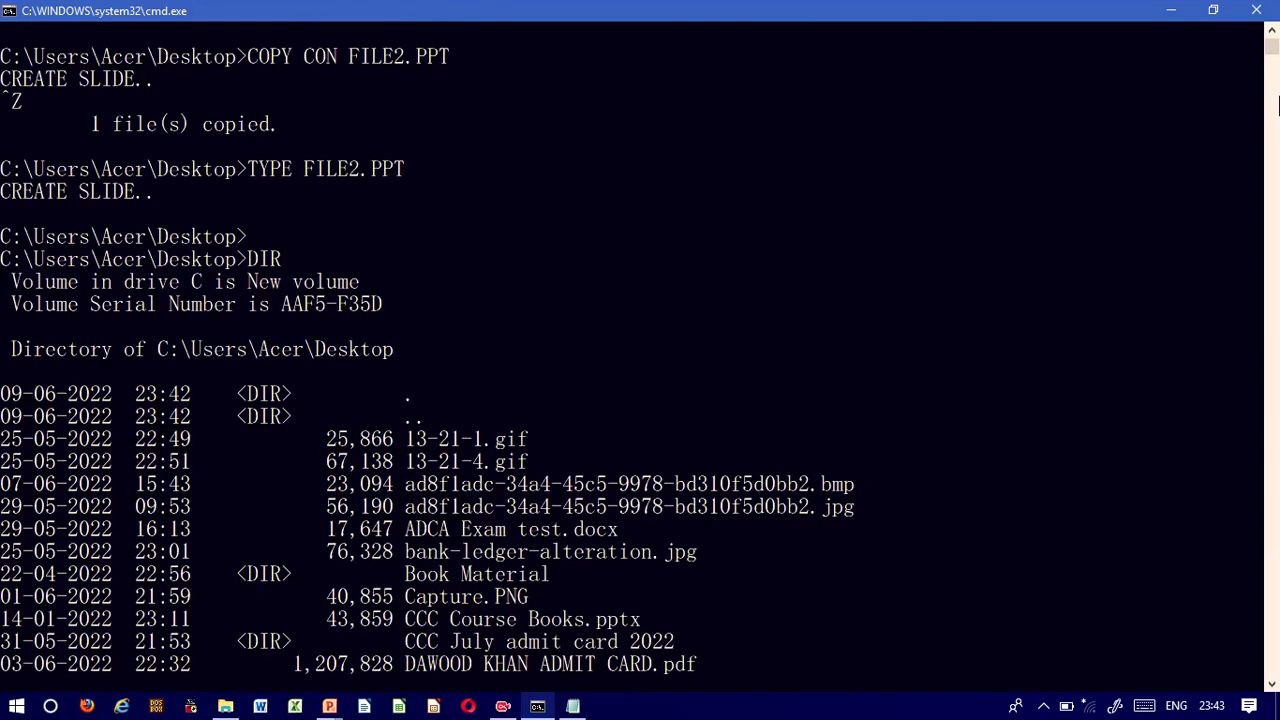
left_click_drag(1273, 50, 1273, 68)
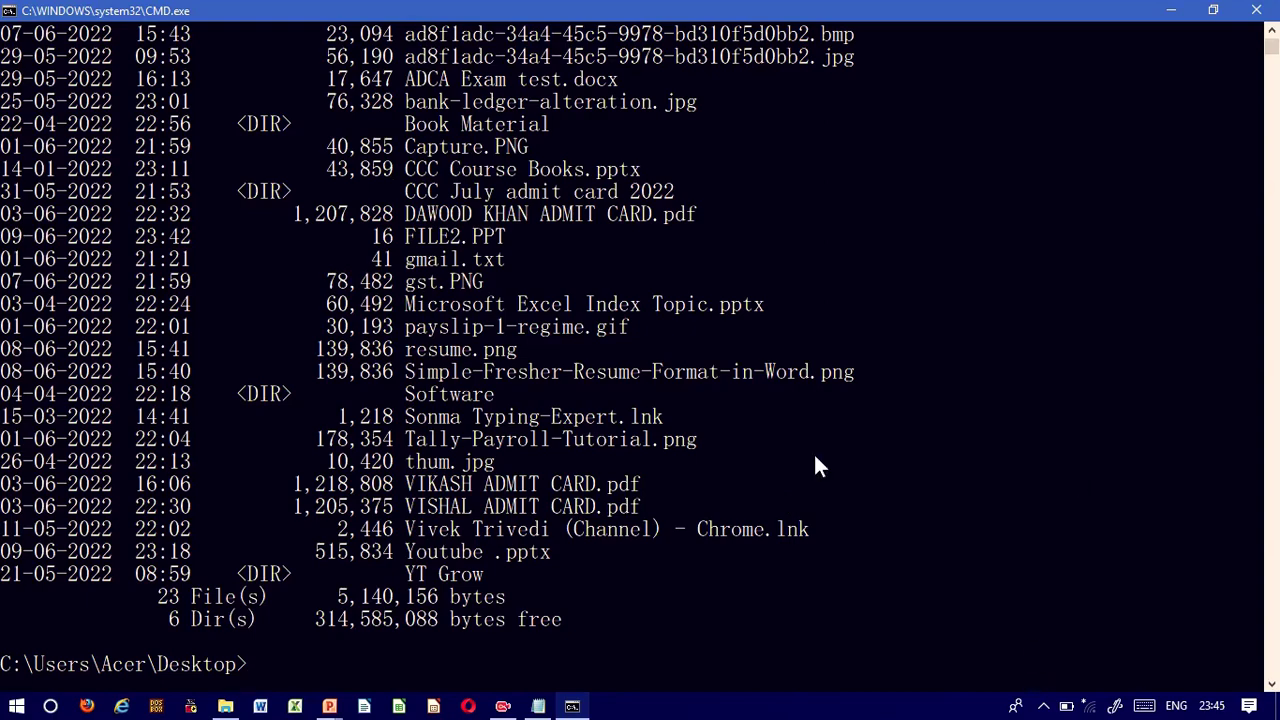
- Try to open FILE2.PPT for editing with the EDIT command
type("EDIT FILE")
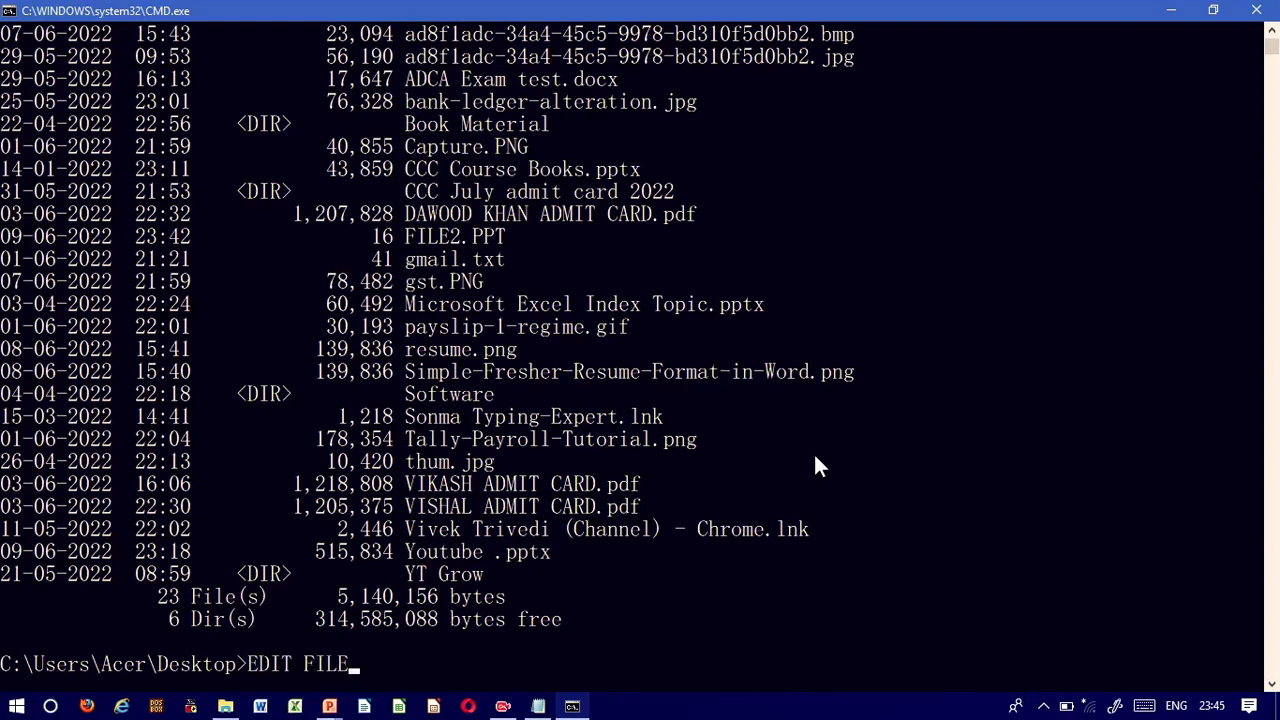
type("2.PPT")
key("Return")
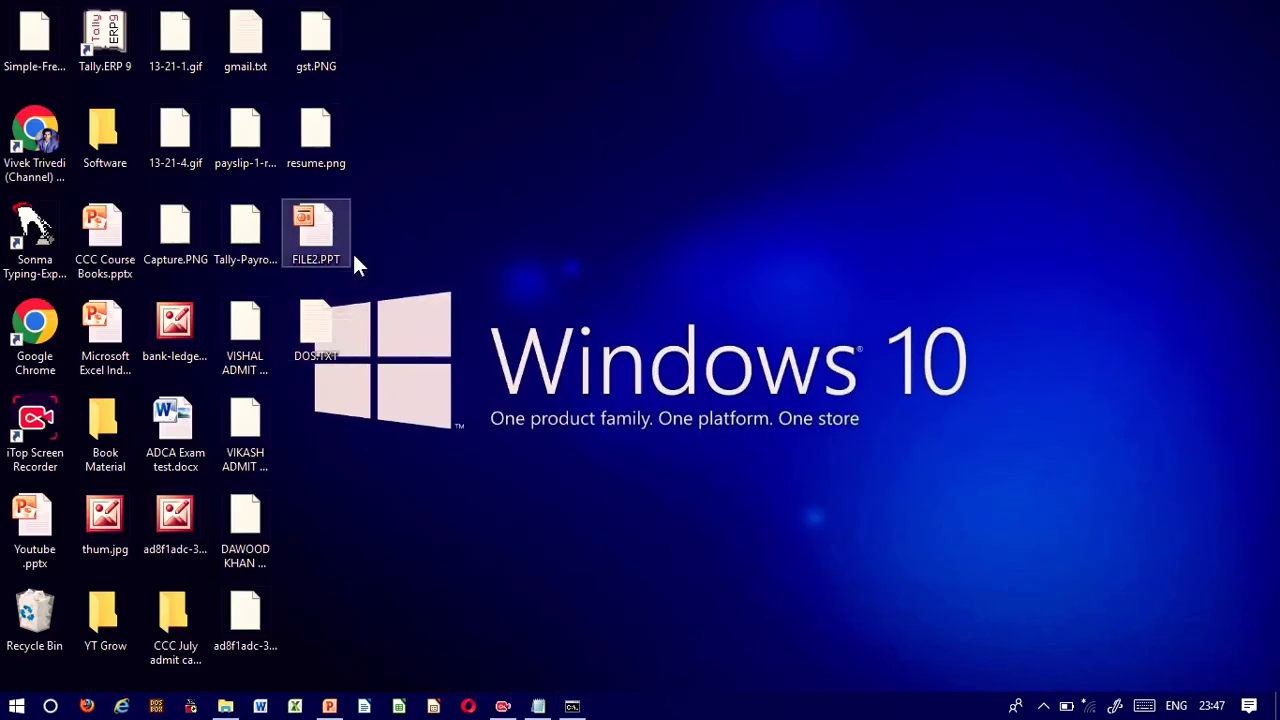
- Switch to Command Prompt, rename FILE2.PPT to SANDEEP.PPT with the REN command, and check the file on the desktop
left_click(572, 706)
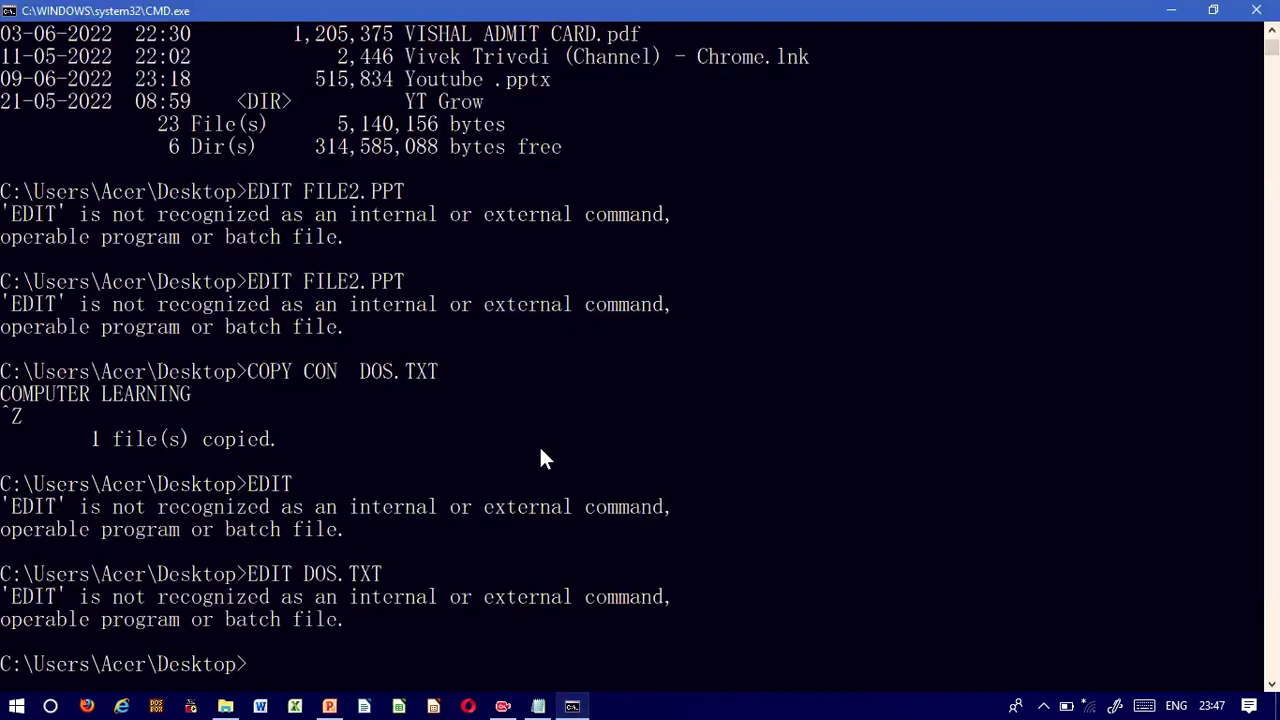
type("REN")
type("FILE2.P")
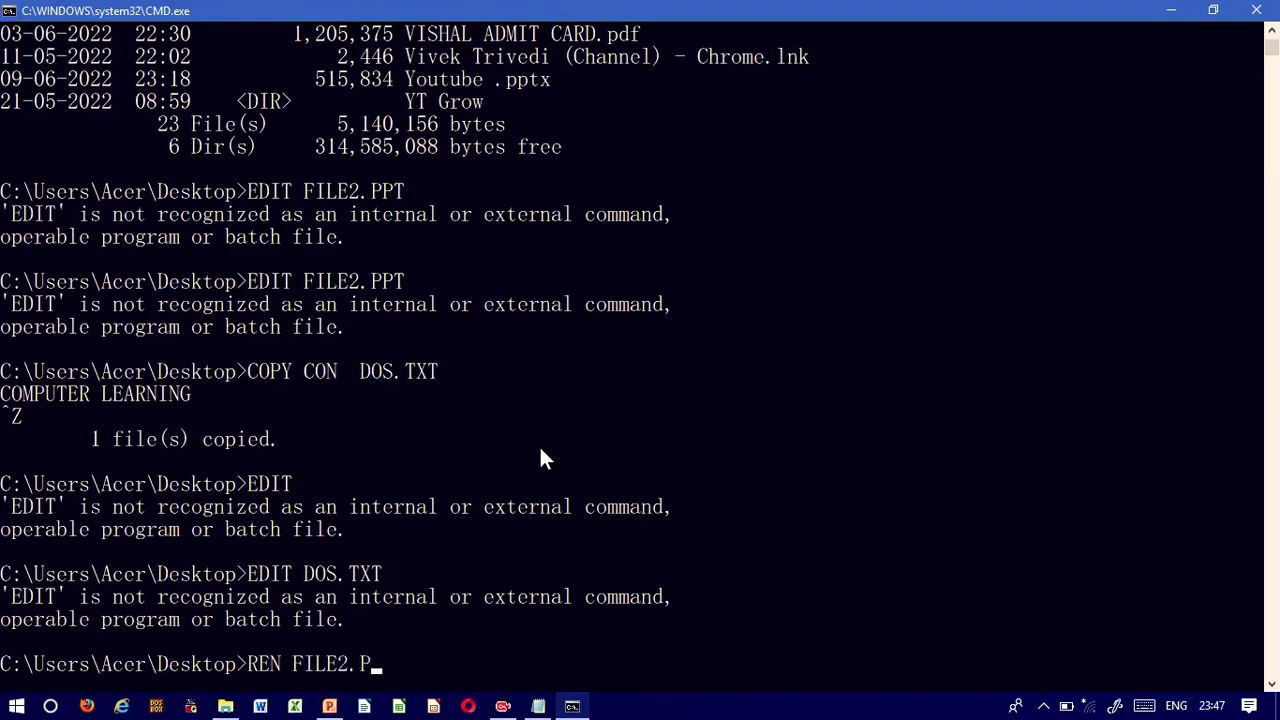
type("PT")
type("SANDE")
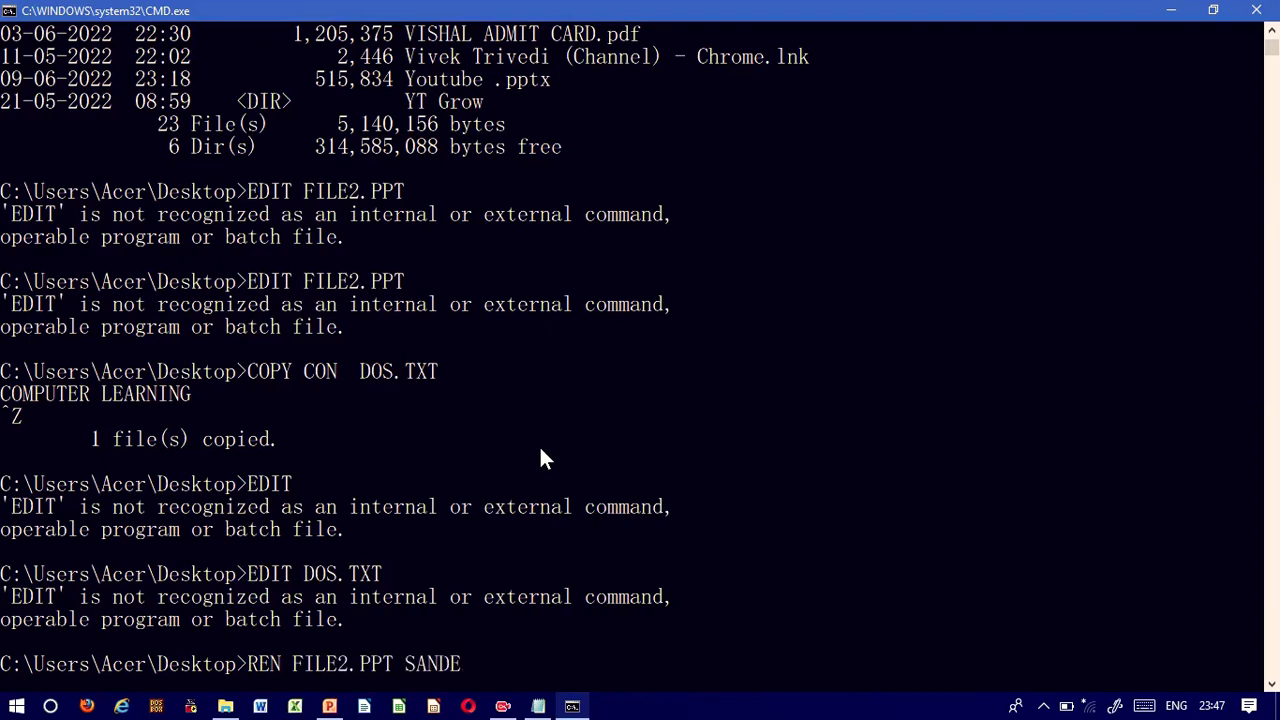
type("EP.PPT")
key("BackSpace")
key("BackSpace")
key("BackSpace")
key("BackSpace")
type(".PPT")
key("Return")
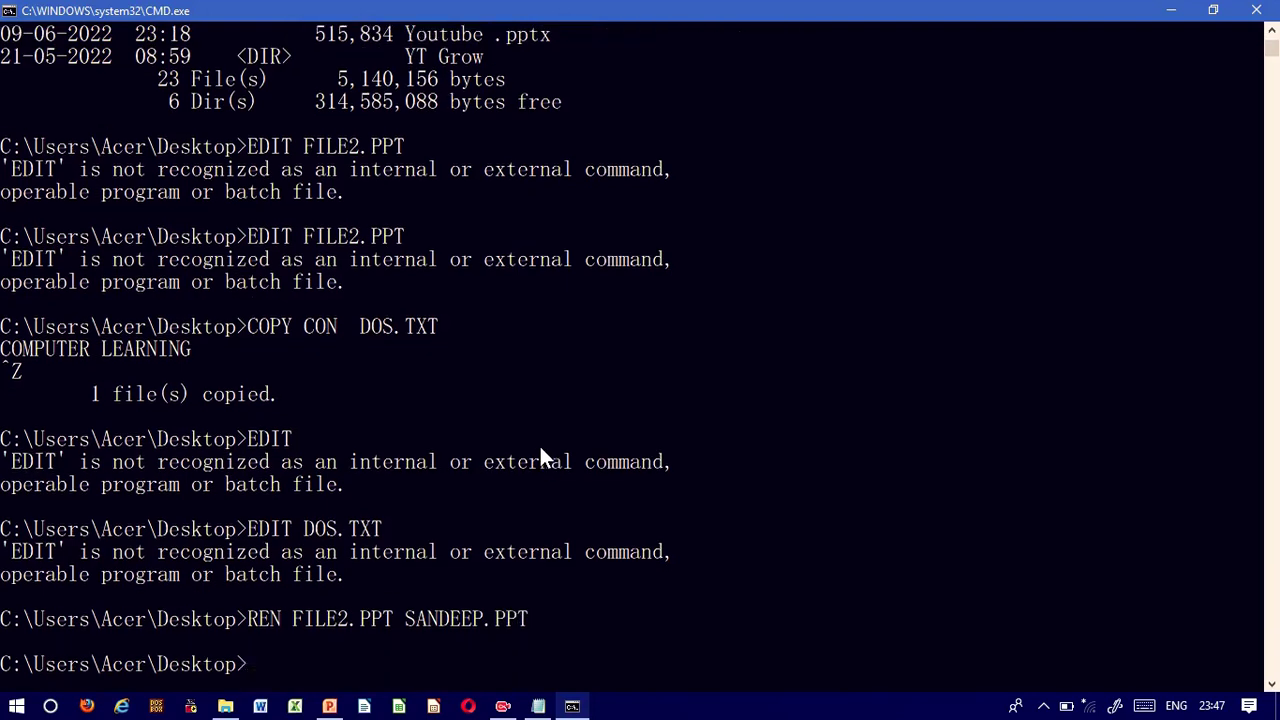
left_click(1177, 10)
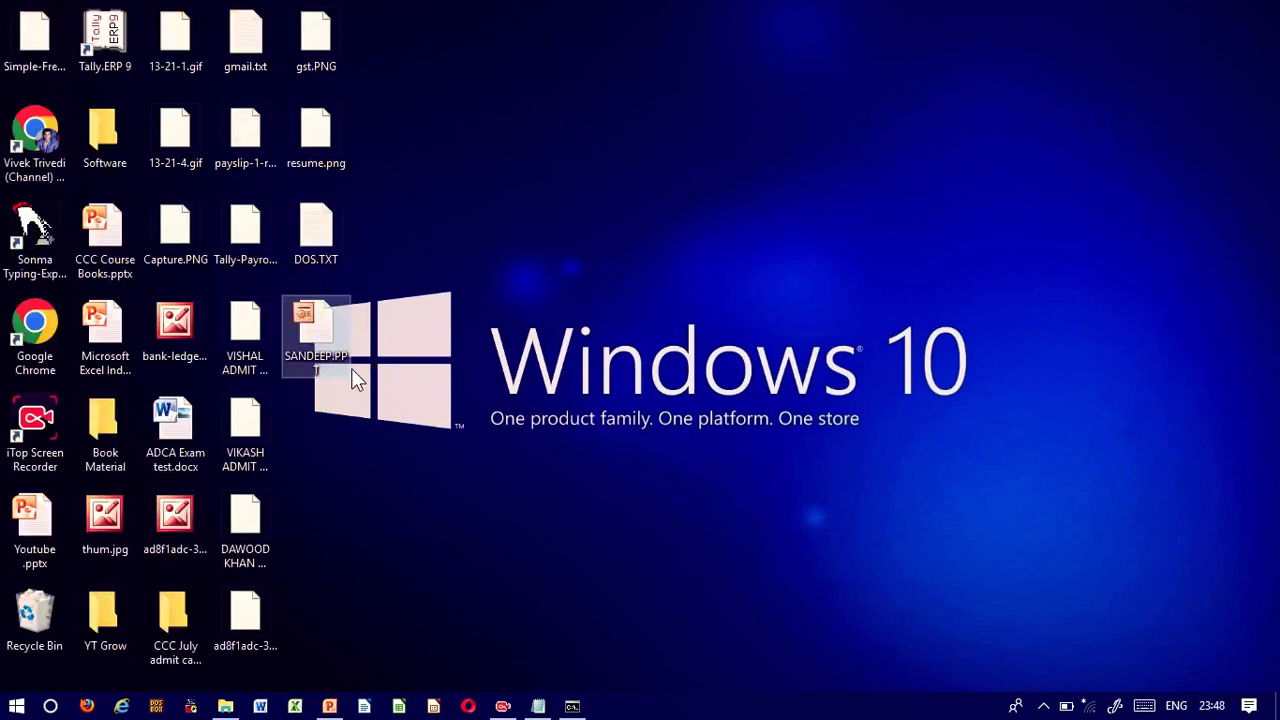
mouse_move(340, 380)
- Switch back to Command Prompt and copy SANDEEP.PPT to ABHISHEK.PPT with the COPY command
left_click(572, 706)
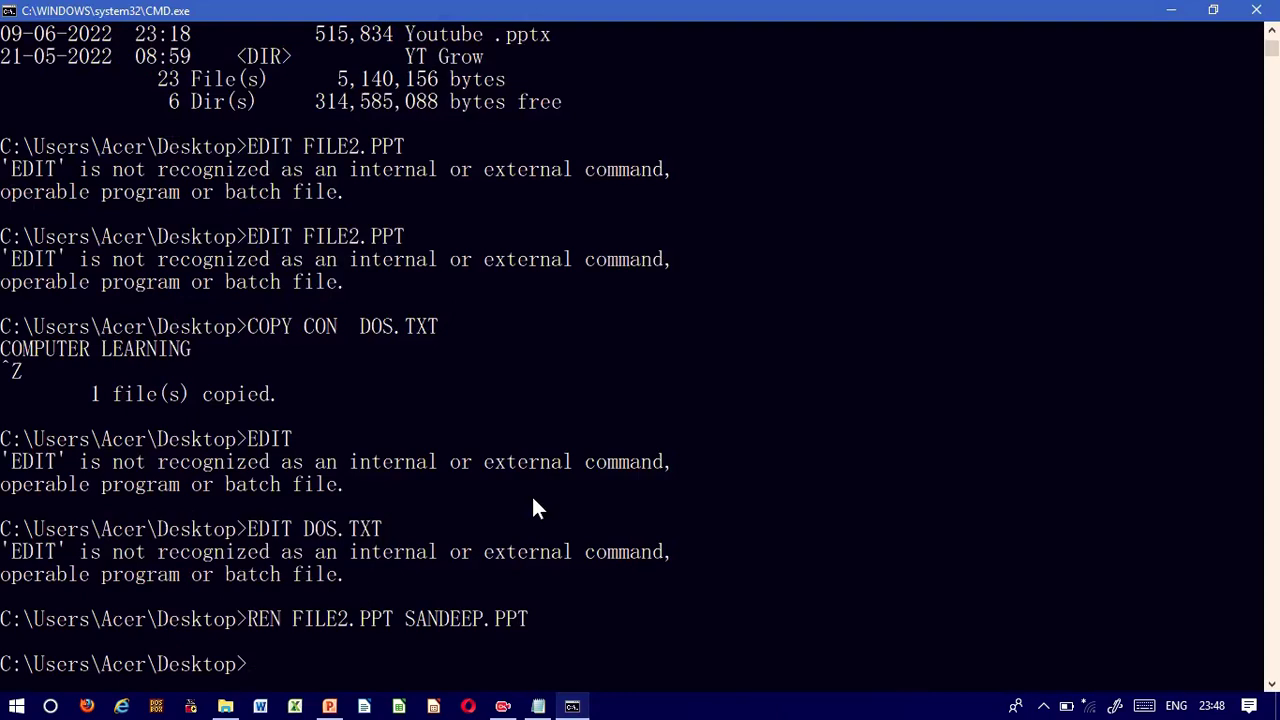
type("COPY SANDEE")
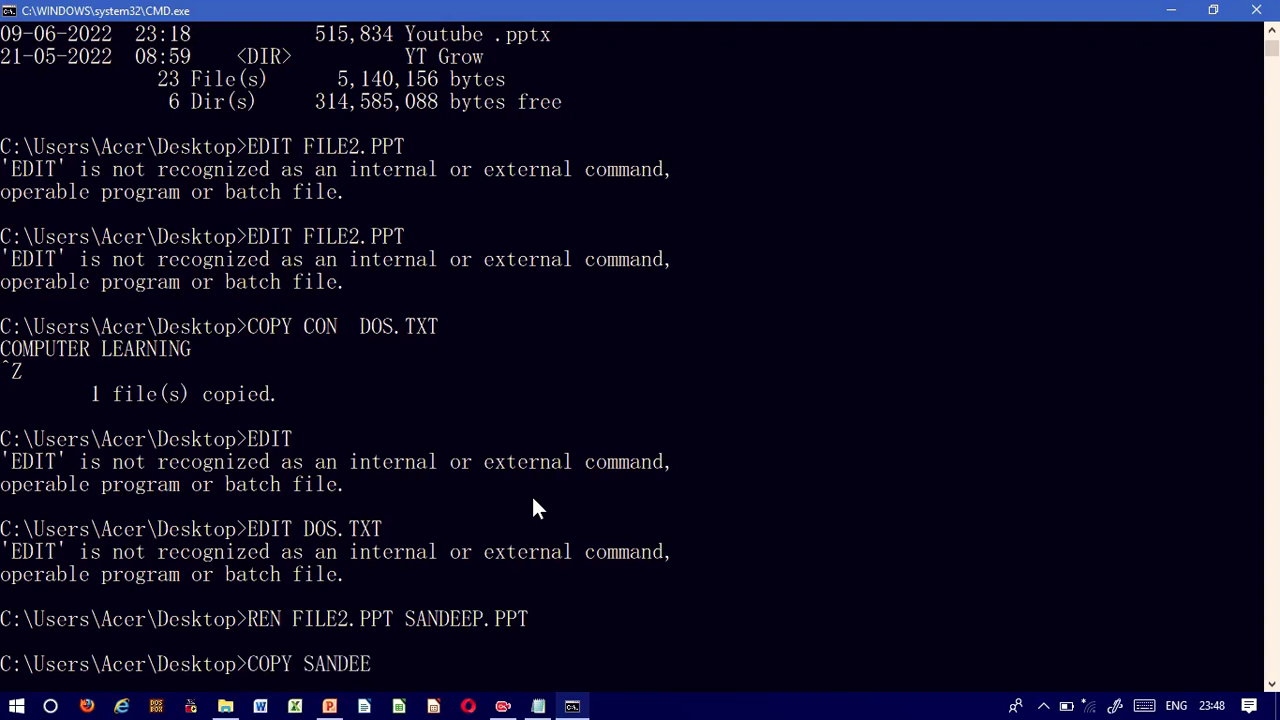
type("P.PPT ABHISHEK.")
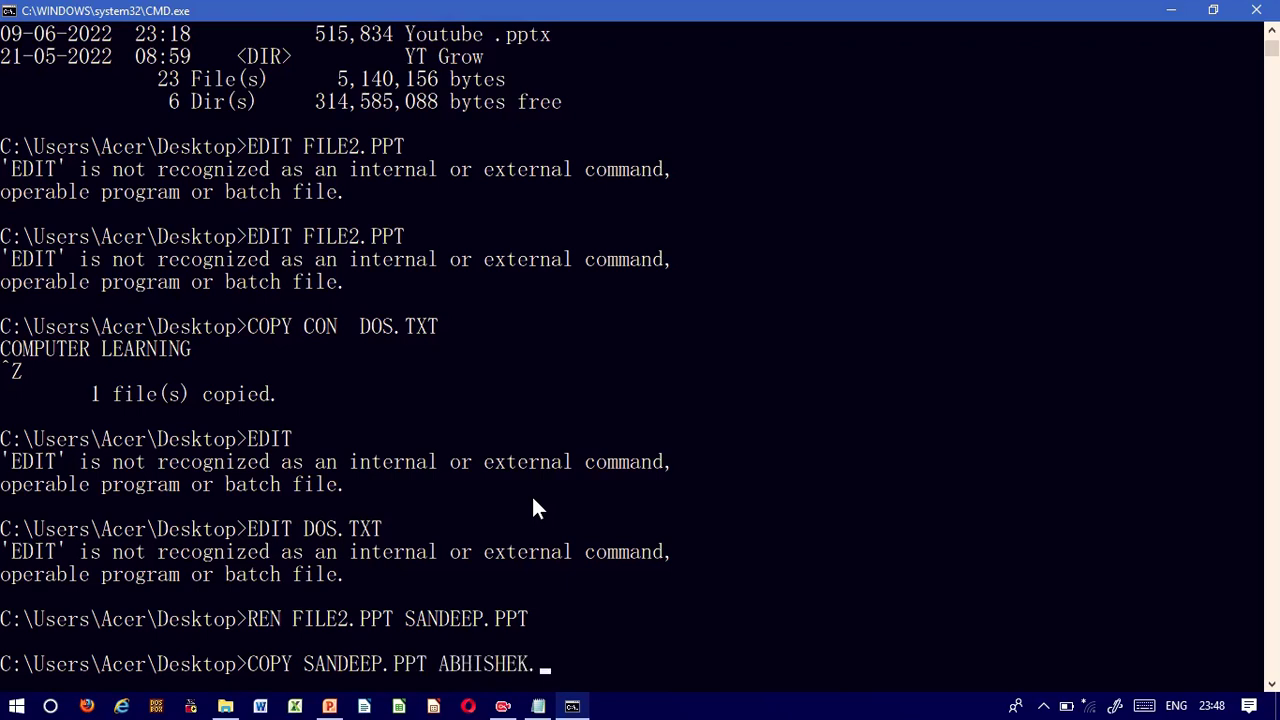
type("PPT")
key("Return")
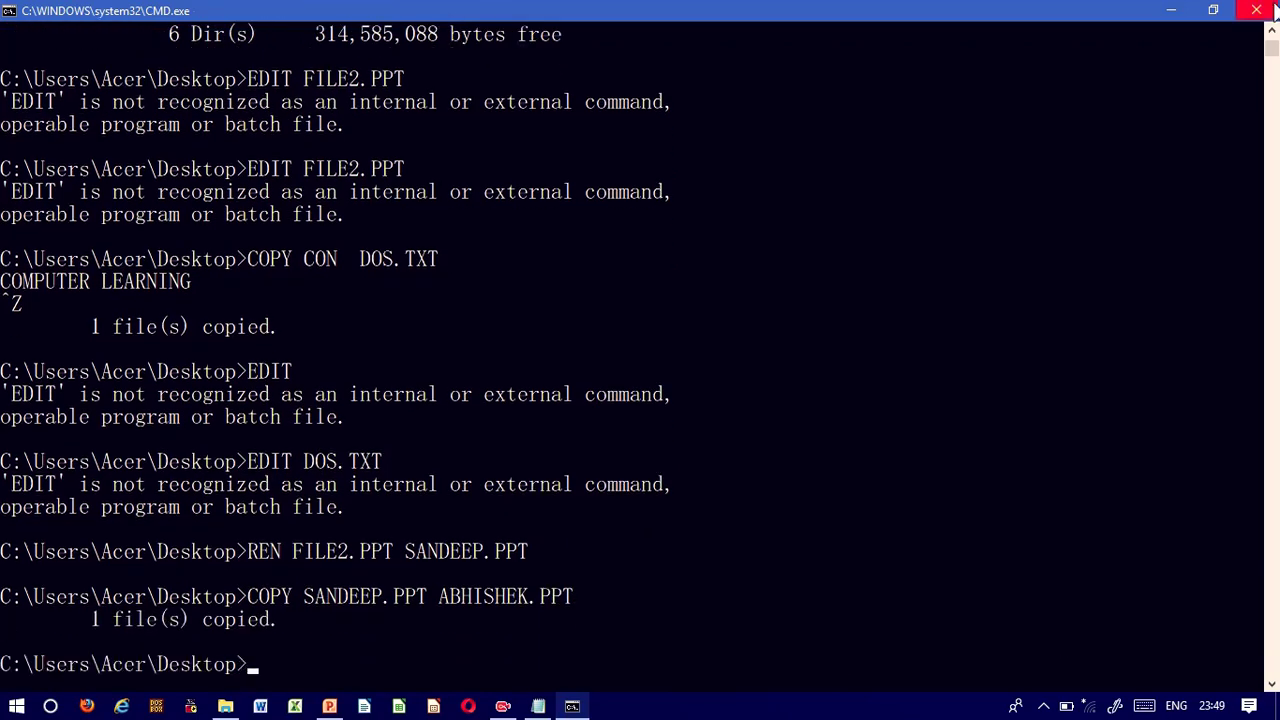
- Show the desktop and move the ABHISHEK.PPT icon to the end of the icons, beneath SANDEEP.PPT
left_click(1172, 11)
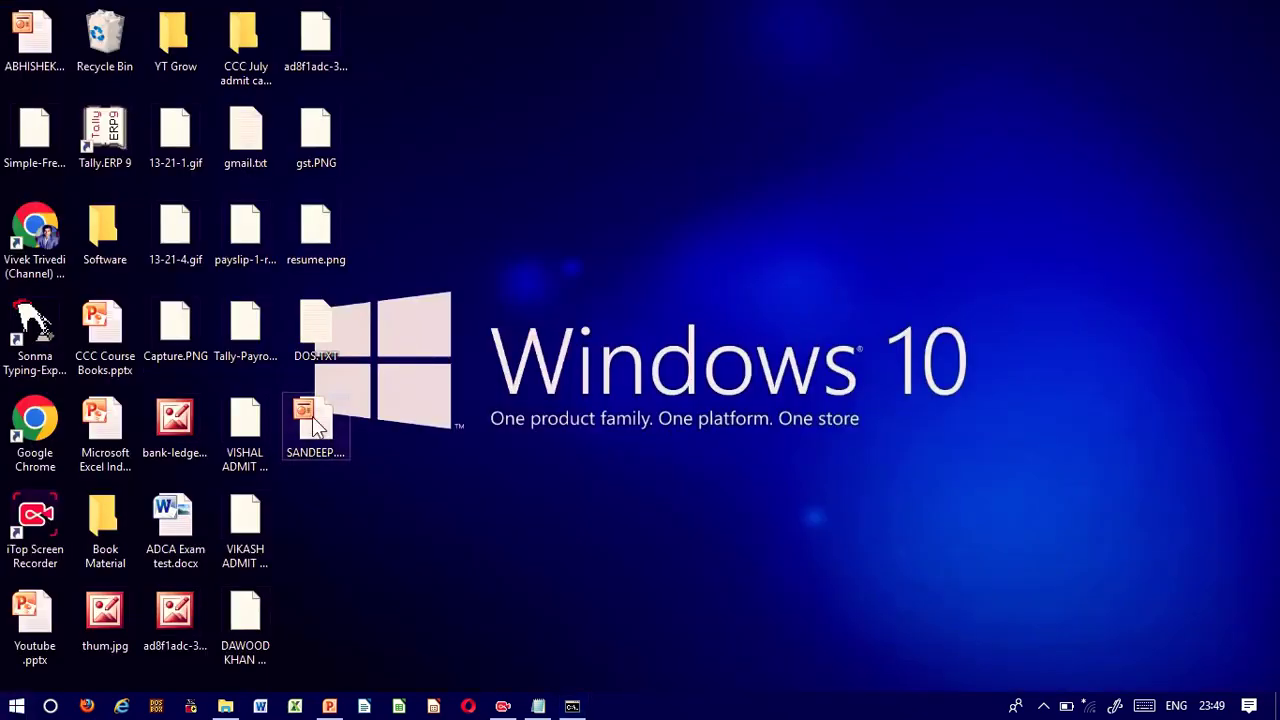
left_click(27, 20)
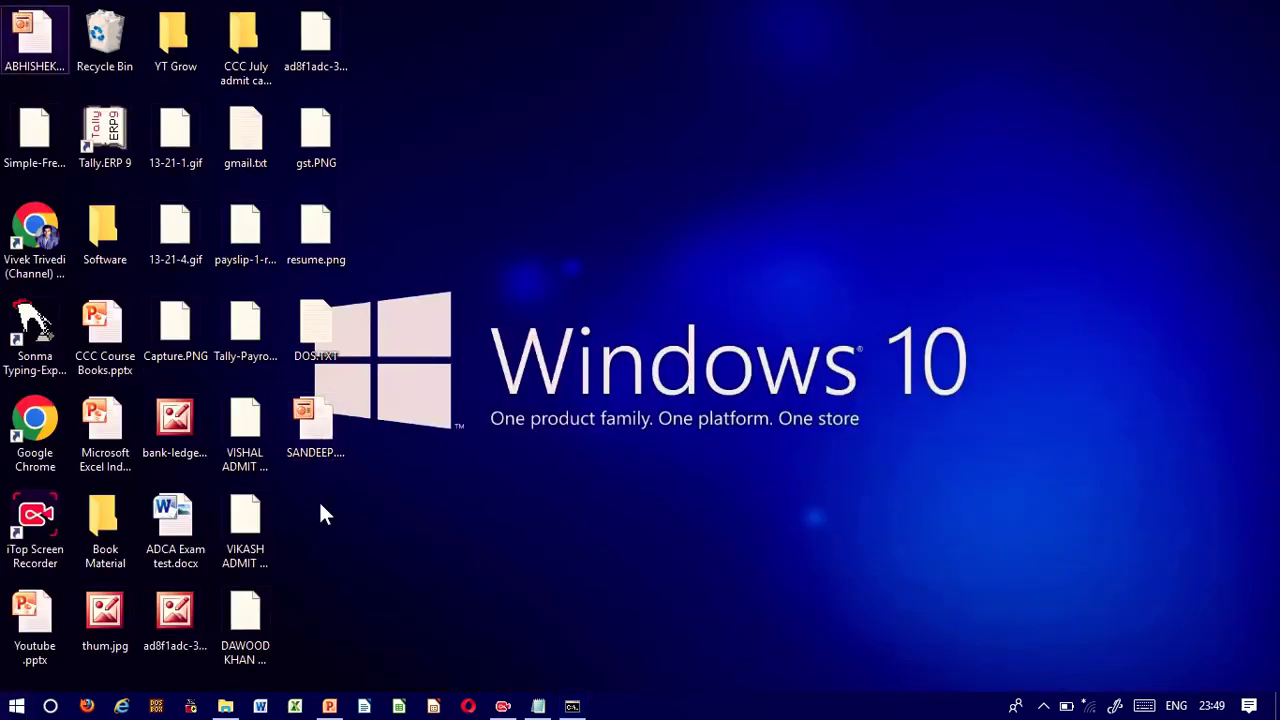
left_click_drag(320, 505, 315, 431)
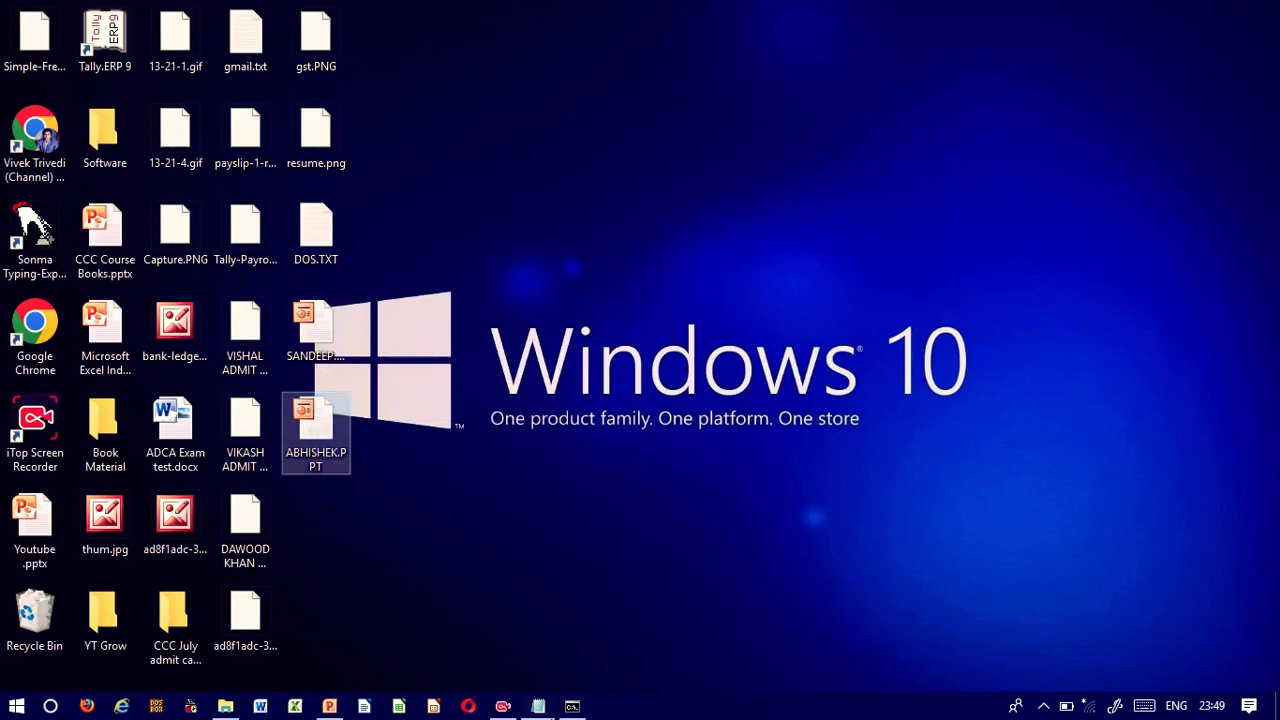
- Switch back to Command Prompt and move SANDEEP.PPT to RAJAN.PPT with the MOVE command
mouse_move(572, 710)
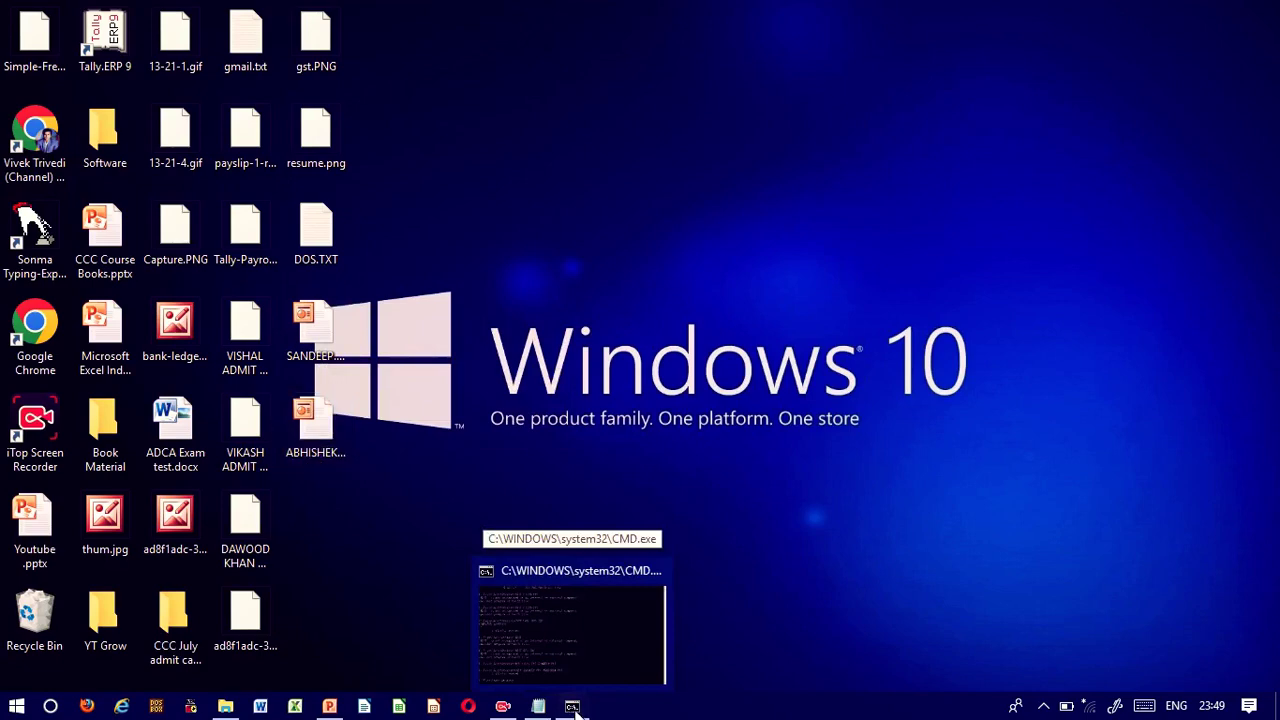
left_click(505, 660)
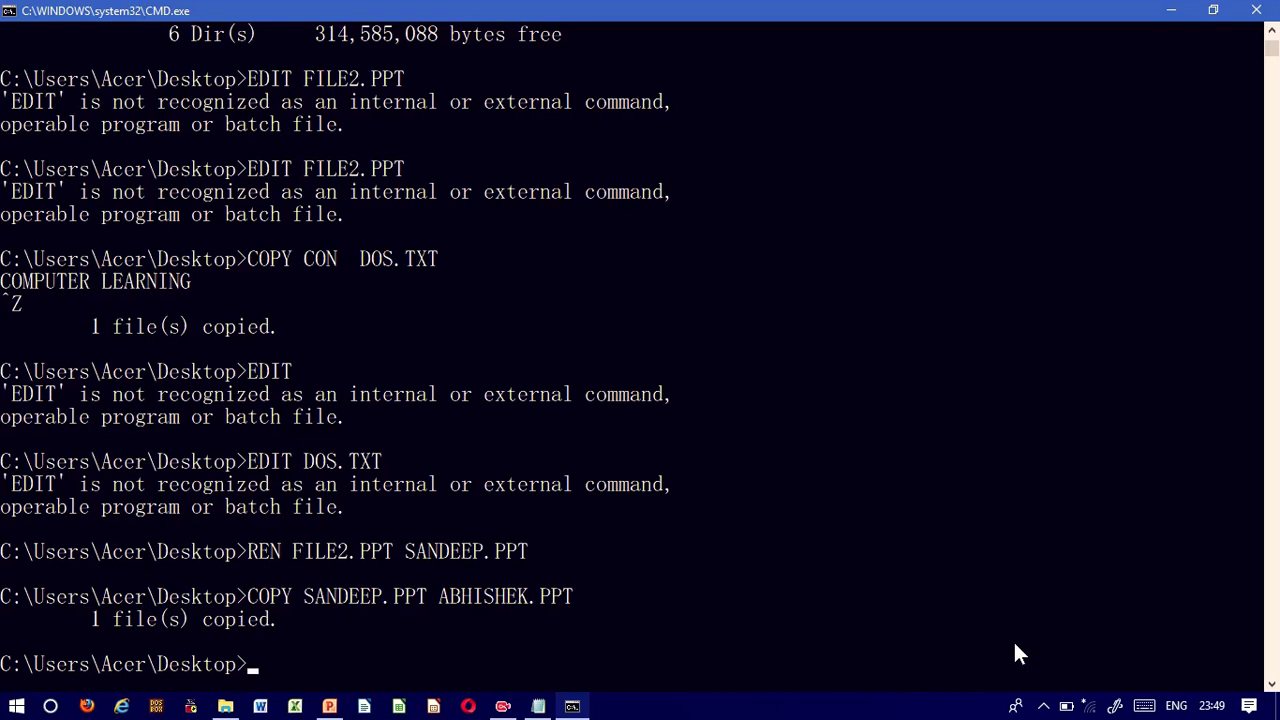
type("MOVE SANDEEP")
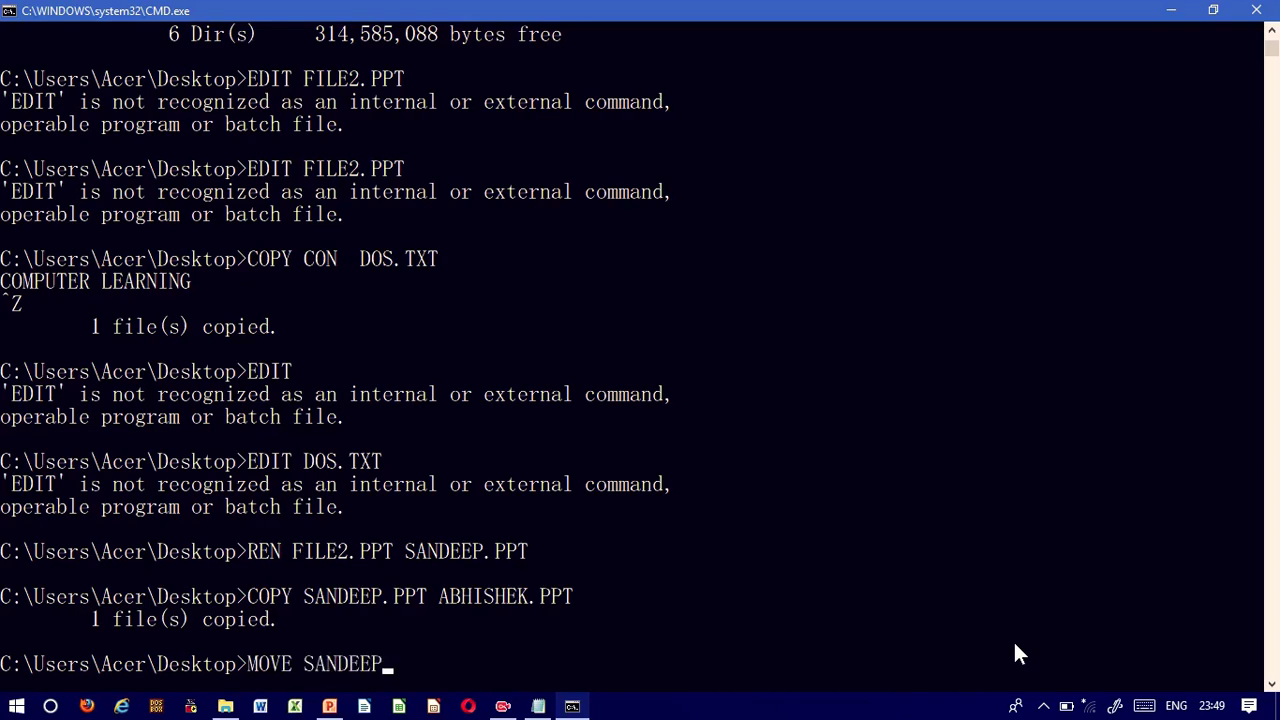
type(".PPT RAJANM")
key("BackSpace")
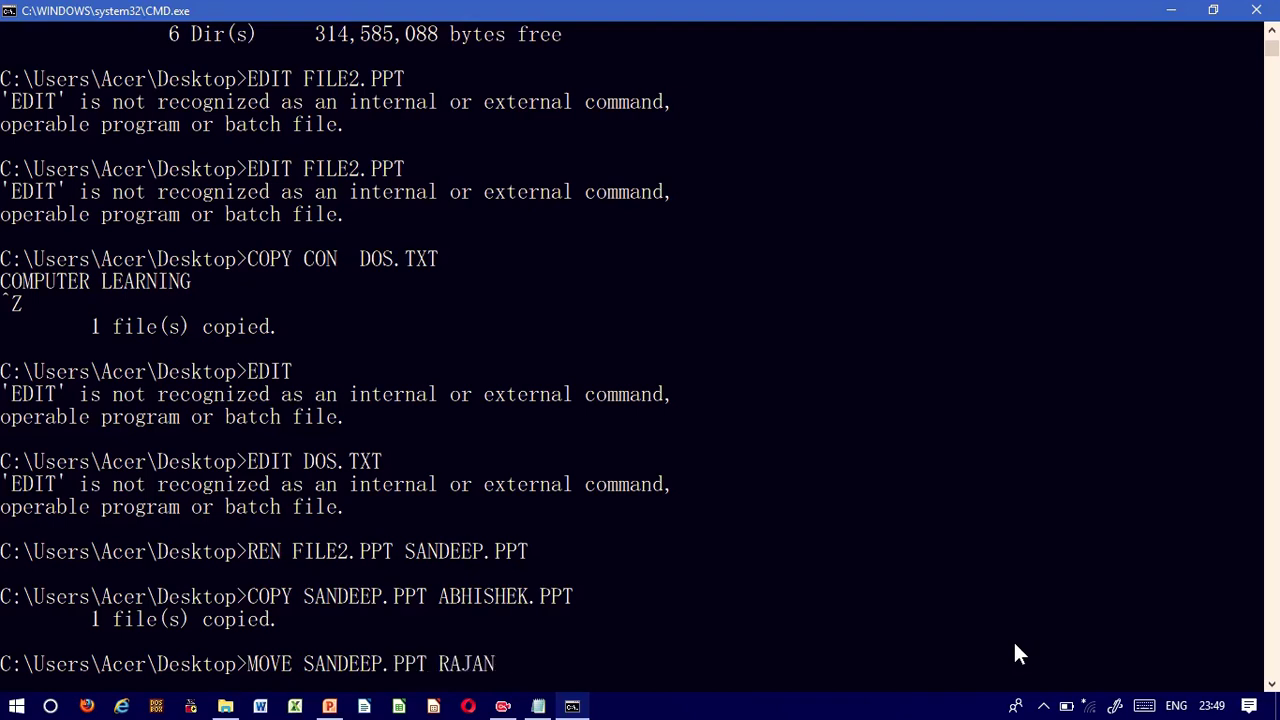
type(".PPT")
key("Return")
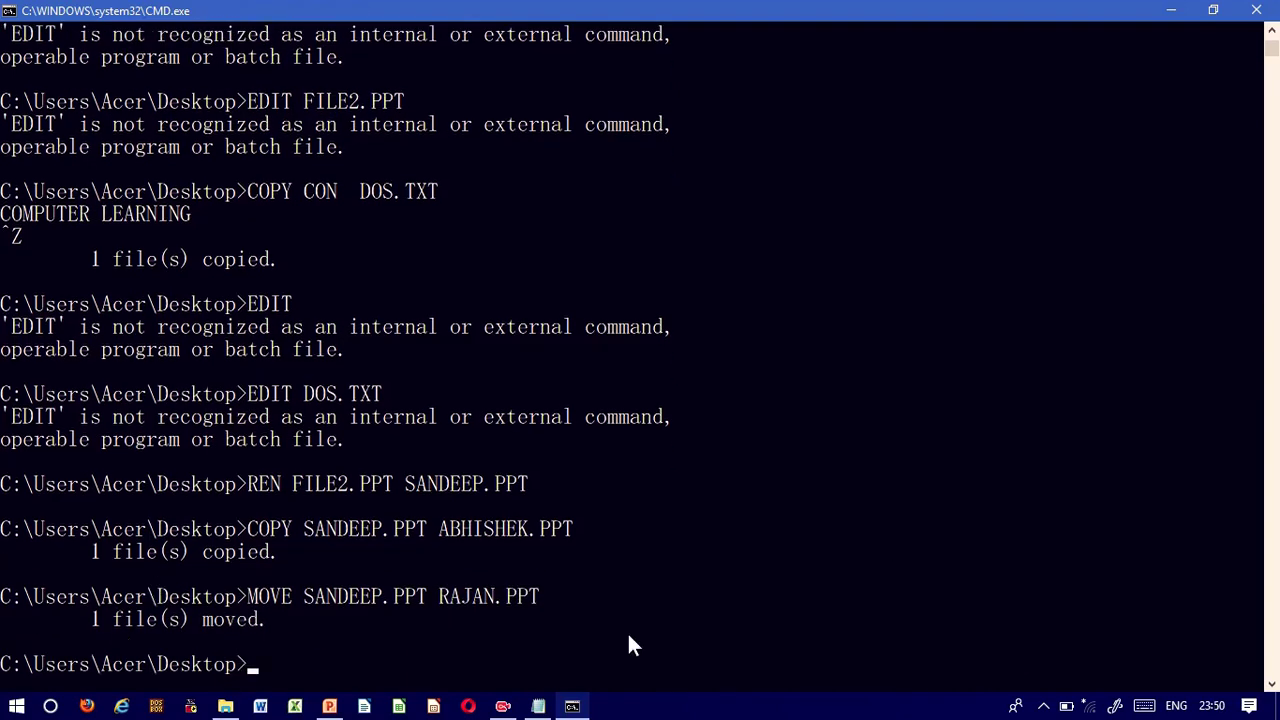
- Show the desktop and move the RAJAN.PPT icon to the end of the icons, beneath ABHISHEK.PPT
left_click(1172, 10)
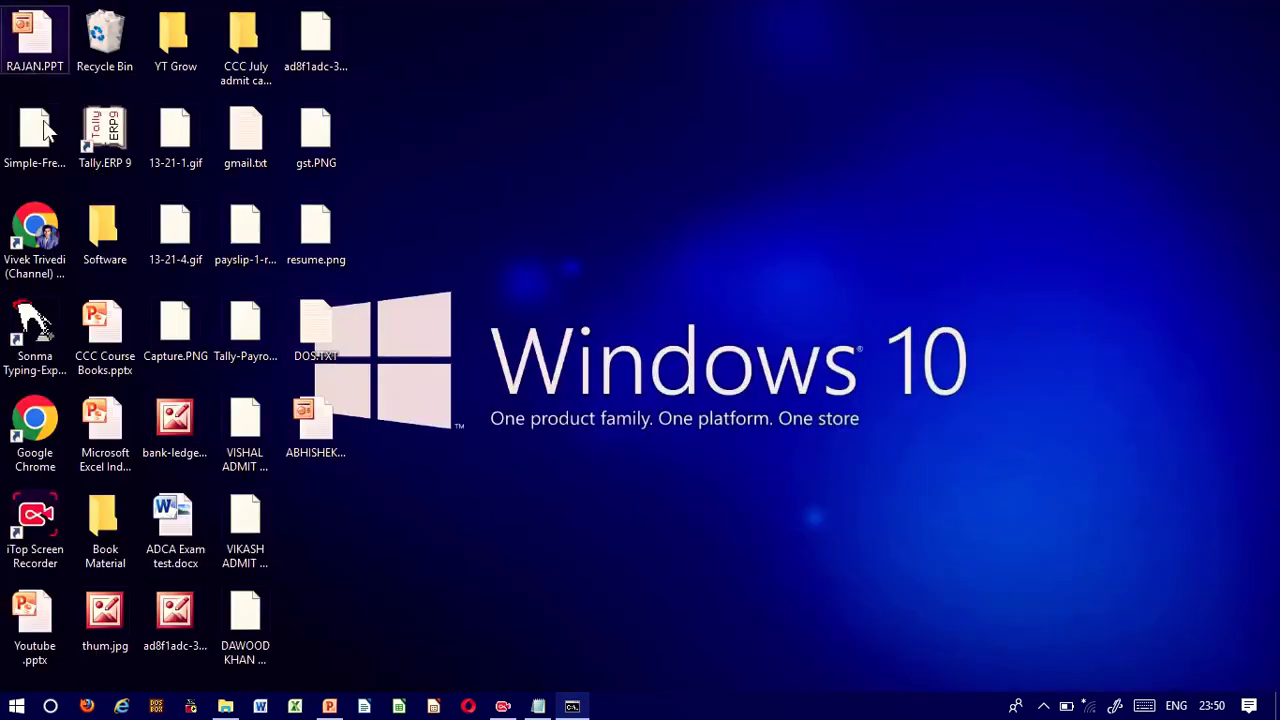
left_click_drag(38, 40, 322, 393)
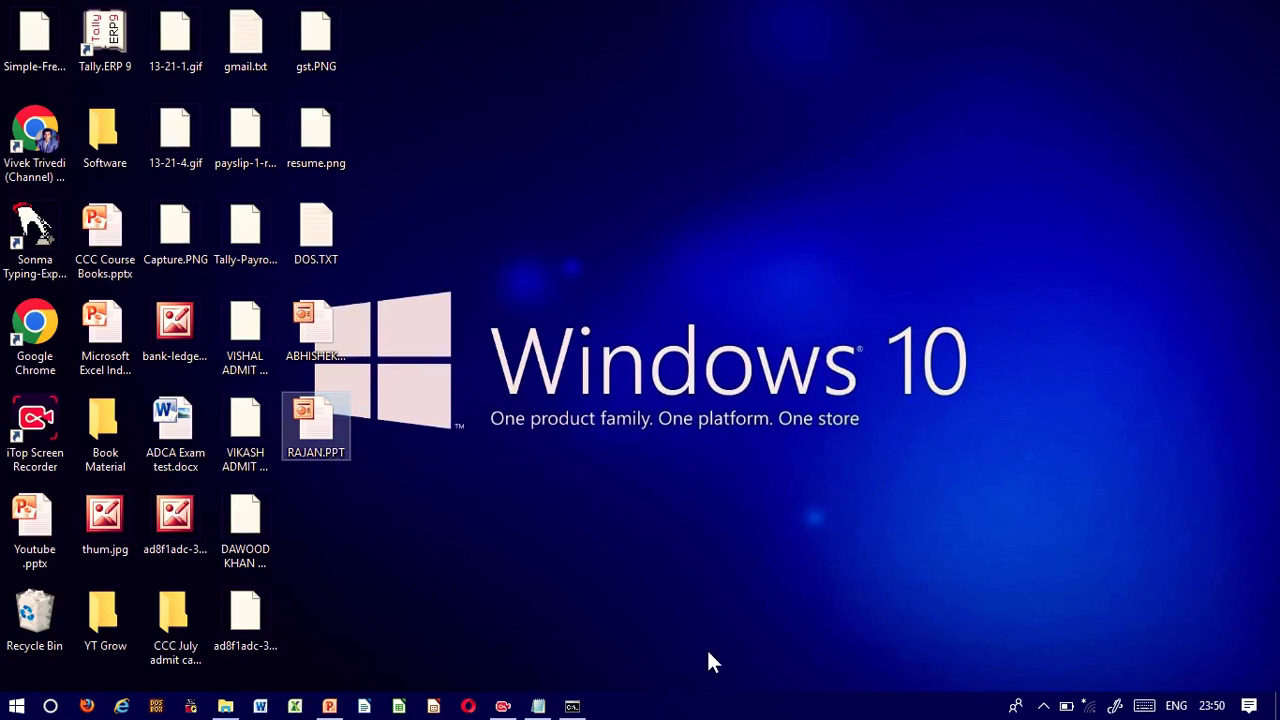
- Switch back to Command Prompt and clear its screen with the CLS command
left_click(572, 706)
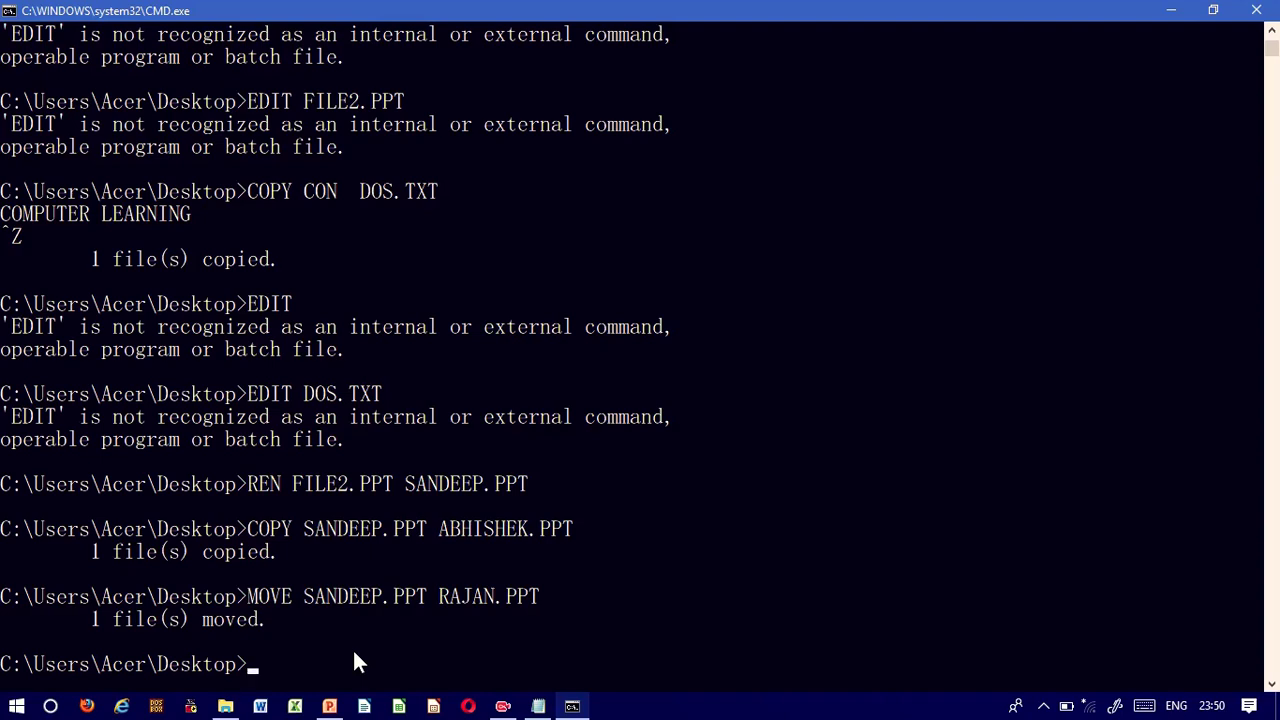
type("CLS")
key("Return")
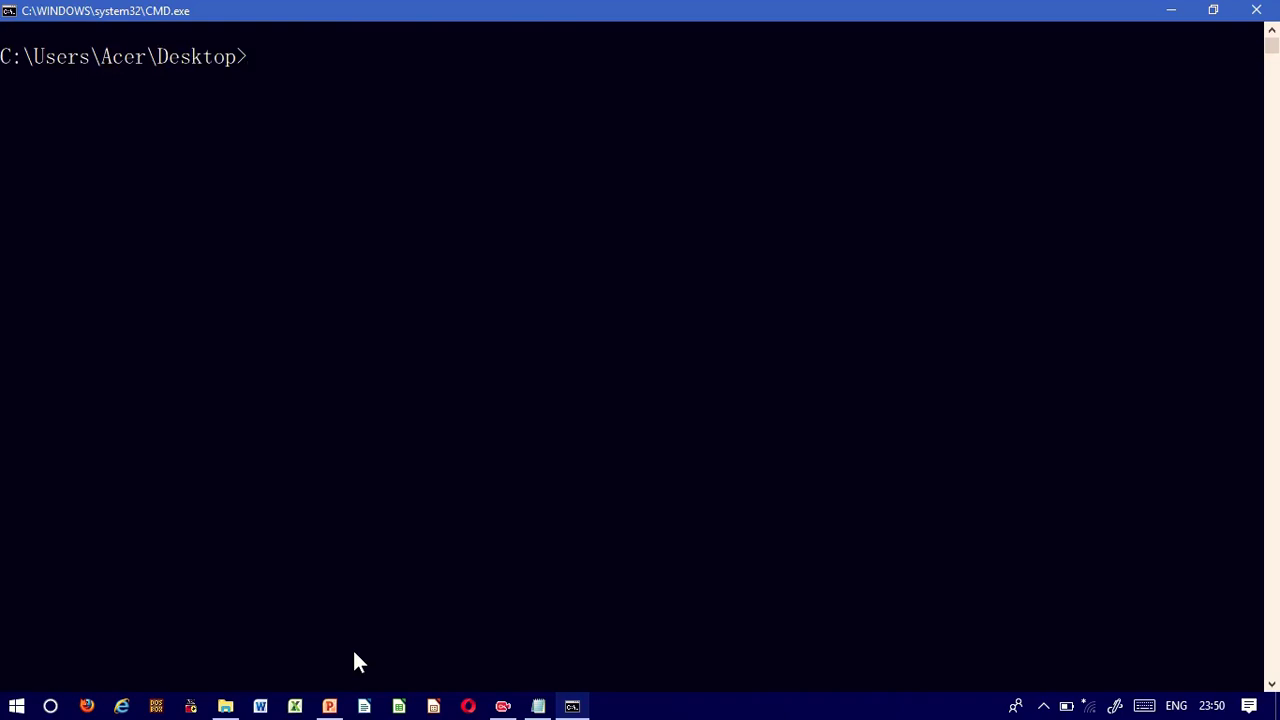
- Create a folder named RAJ on the Desktop with the MD command, and show the desktop to check for it
type("MD")
type("RAJ")
key("Return")
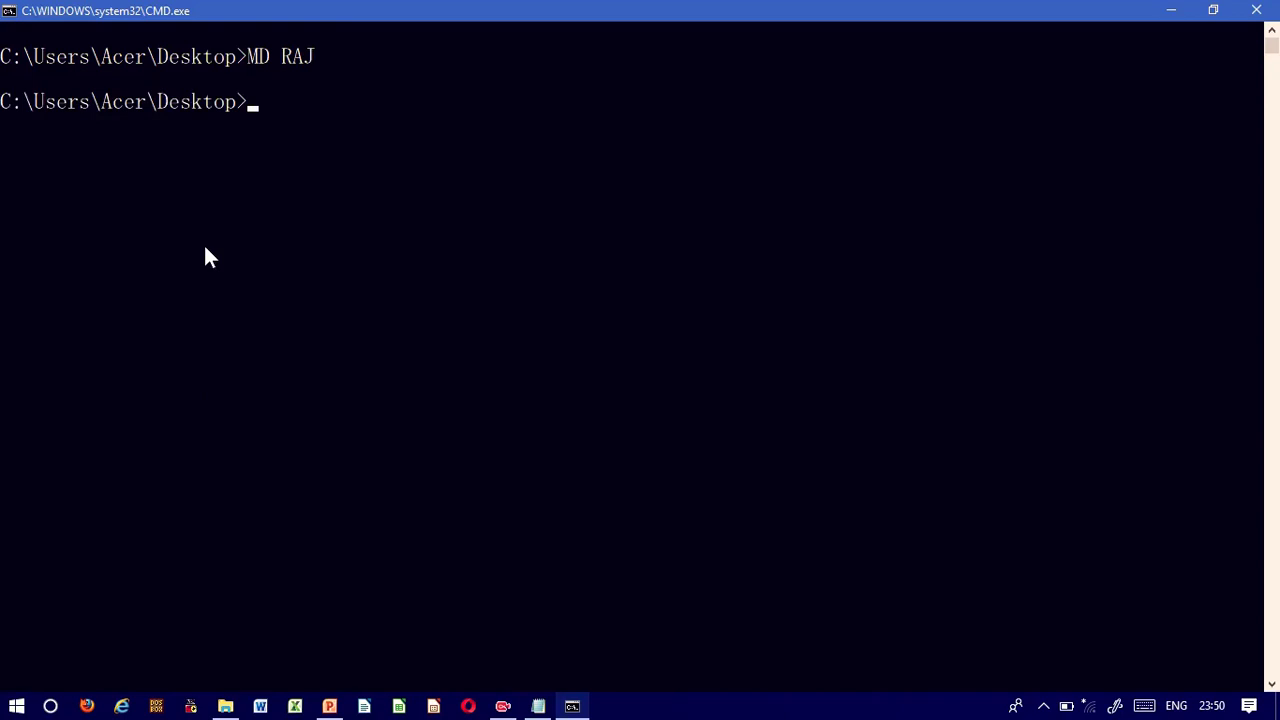
left_click(1172, 11)
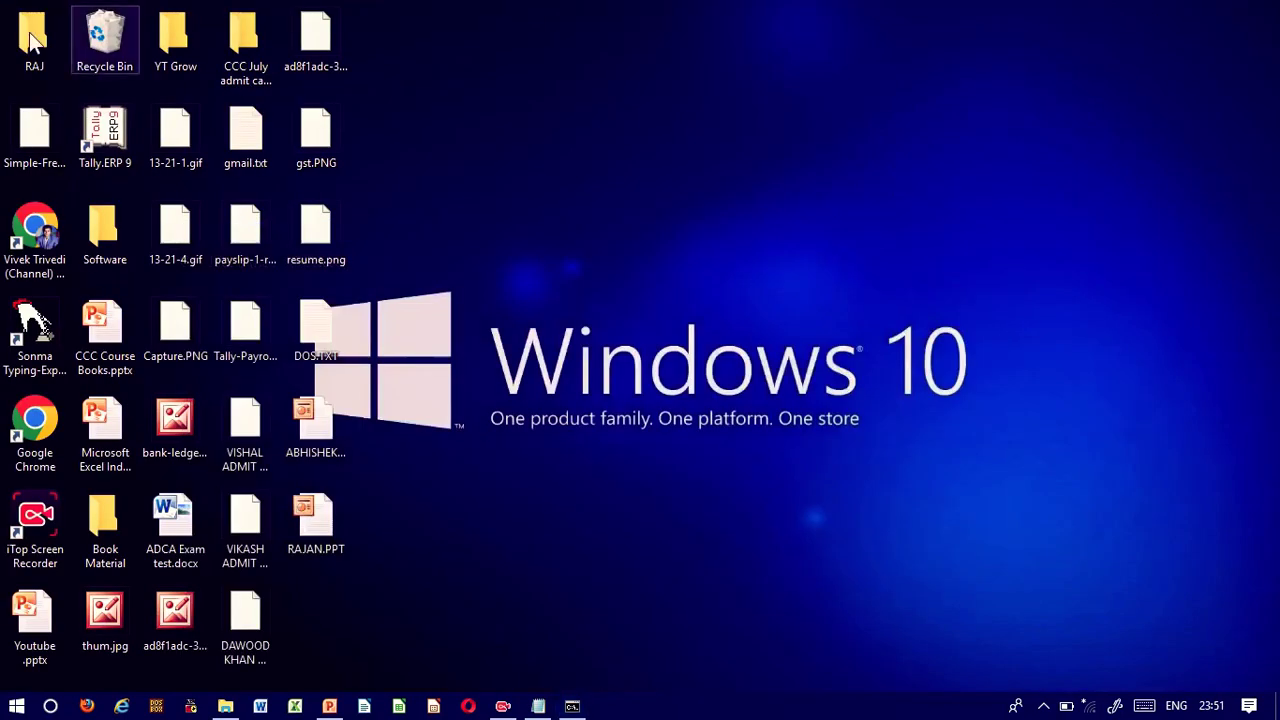
- Move the RAJ folder icon to the end of the desktop icons, beneath RAJAN.PPT
left_click_drag(35, 45, 345, 584)
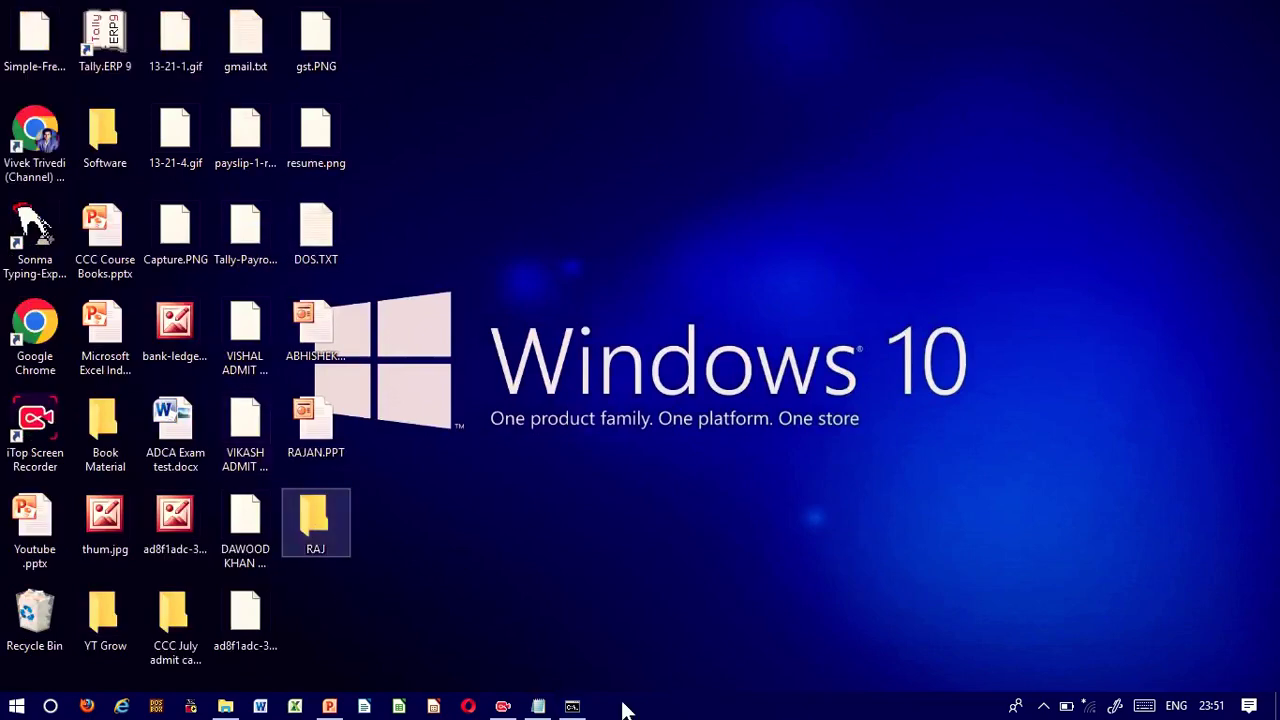
- Switch back to Command Prompt, create a folder named adca with the MD command, and move its icon to the first place on the desktop
key("alt+Tab")
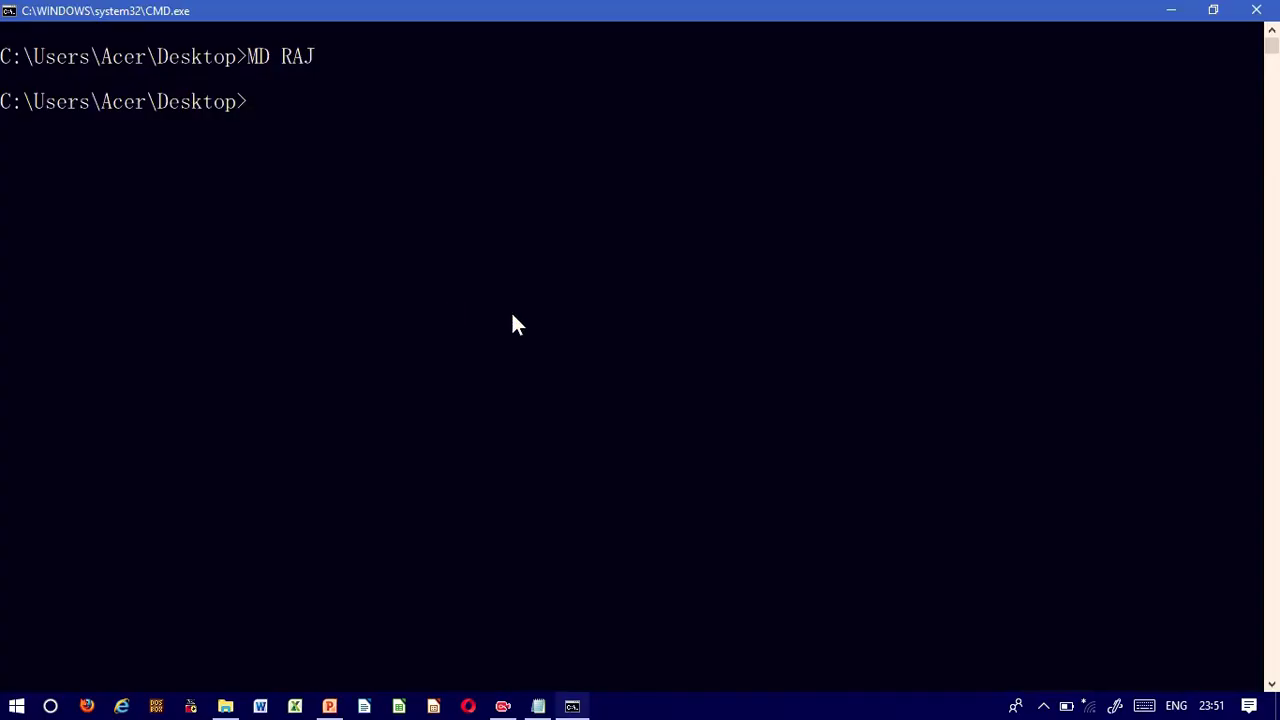
type("MD adca")
key("Return")
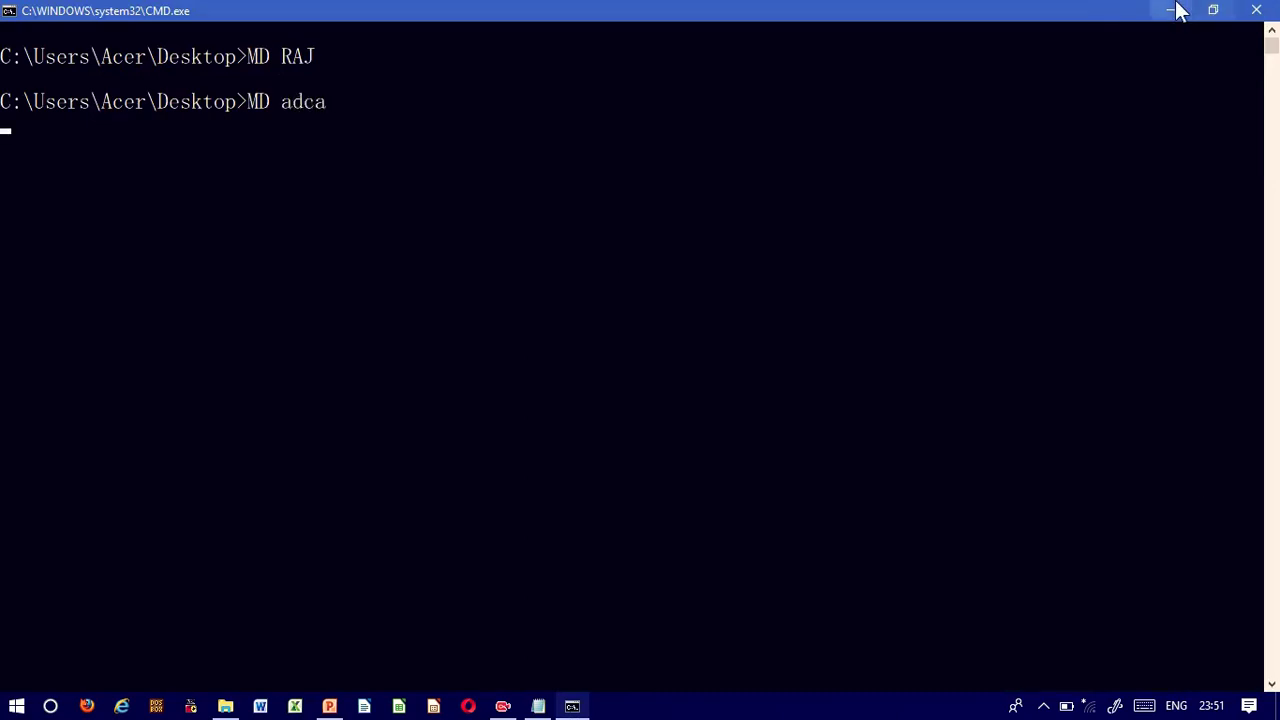
left_click(1172, 11)
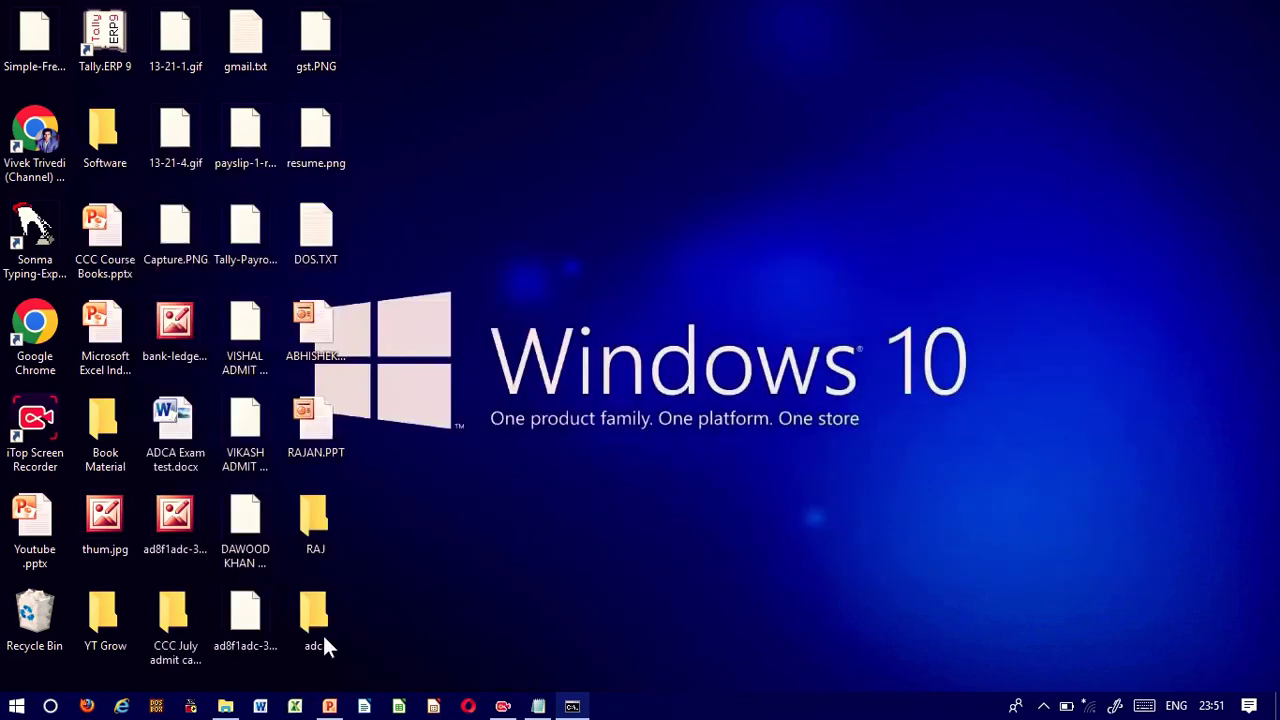
left_click_drag(322, 636, 30, 40)
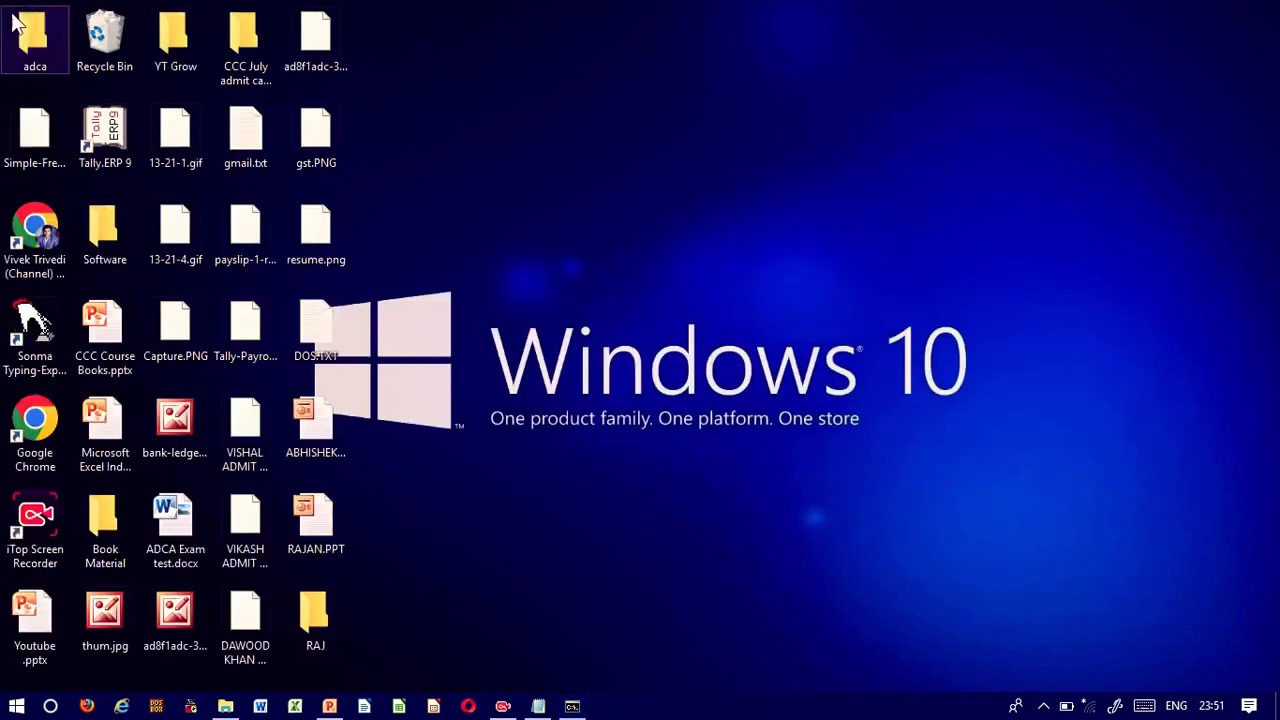
left_click(200, 174)
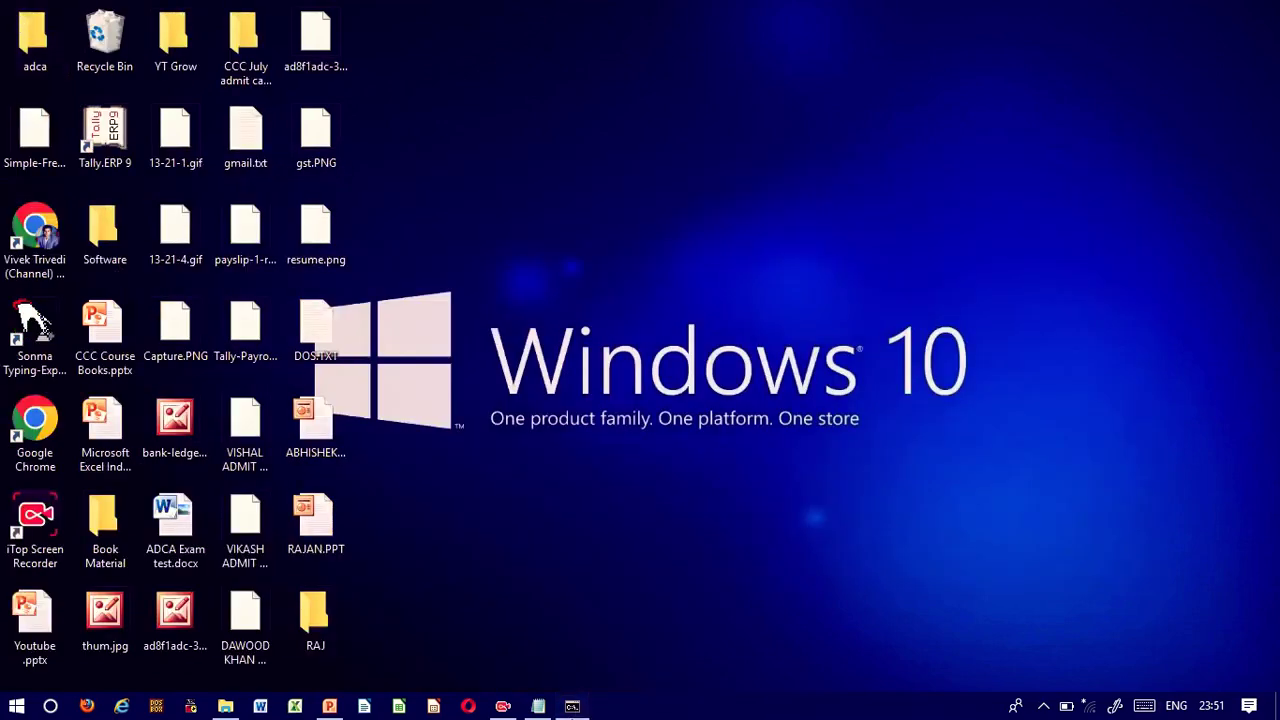
- Create nine folders named A to I with a single MD command in Command Prompt, and select them on the desktop
left_click(572, 706)
type("MD ")
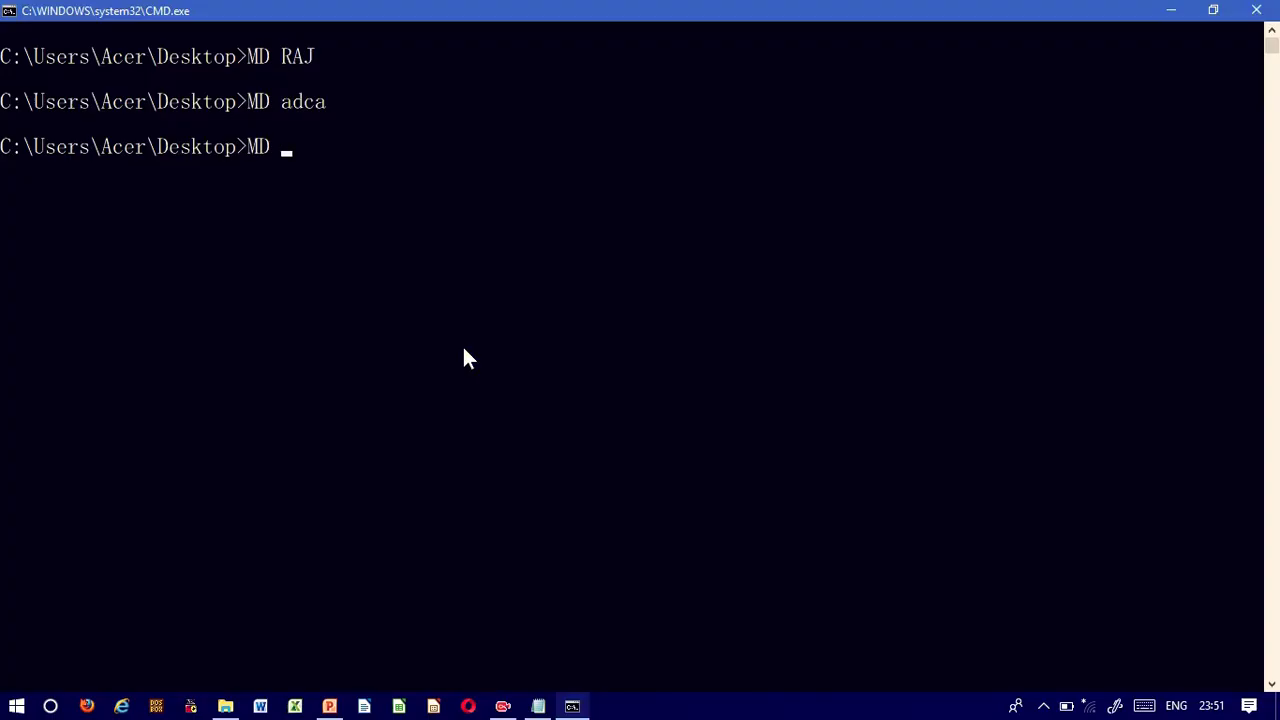
type("A B C D E F G H I")
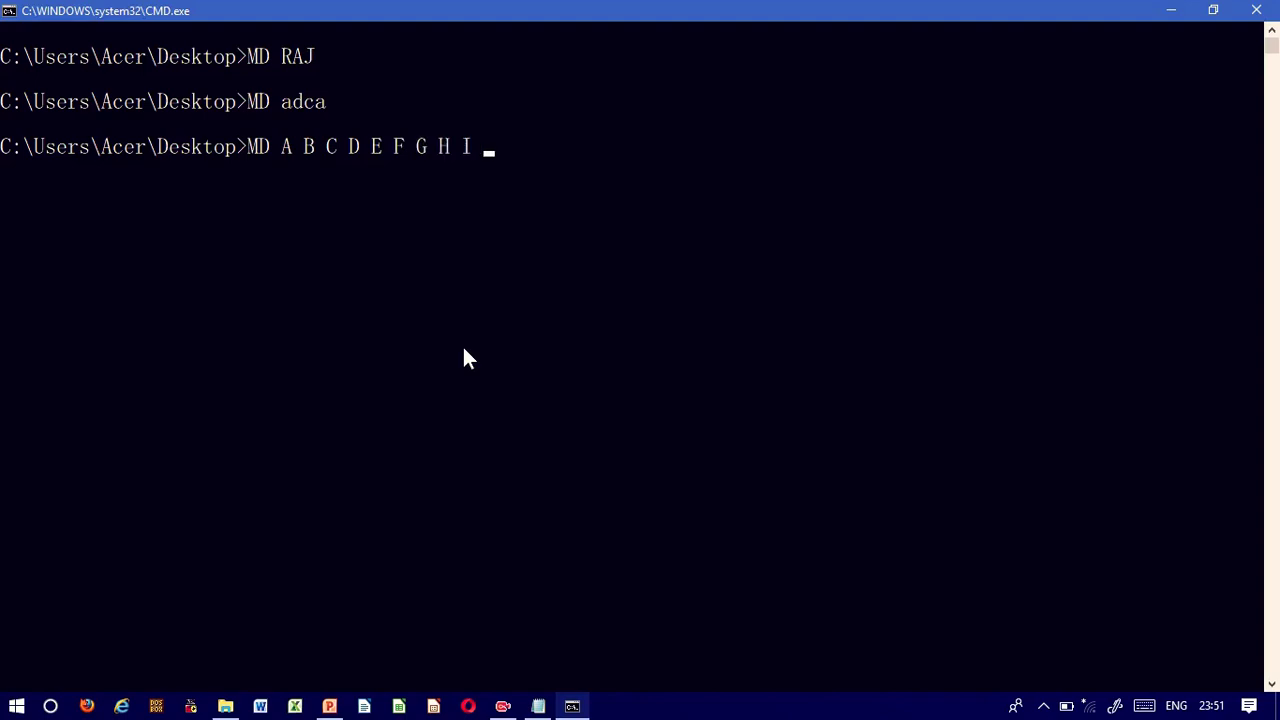
key("Return")
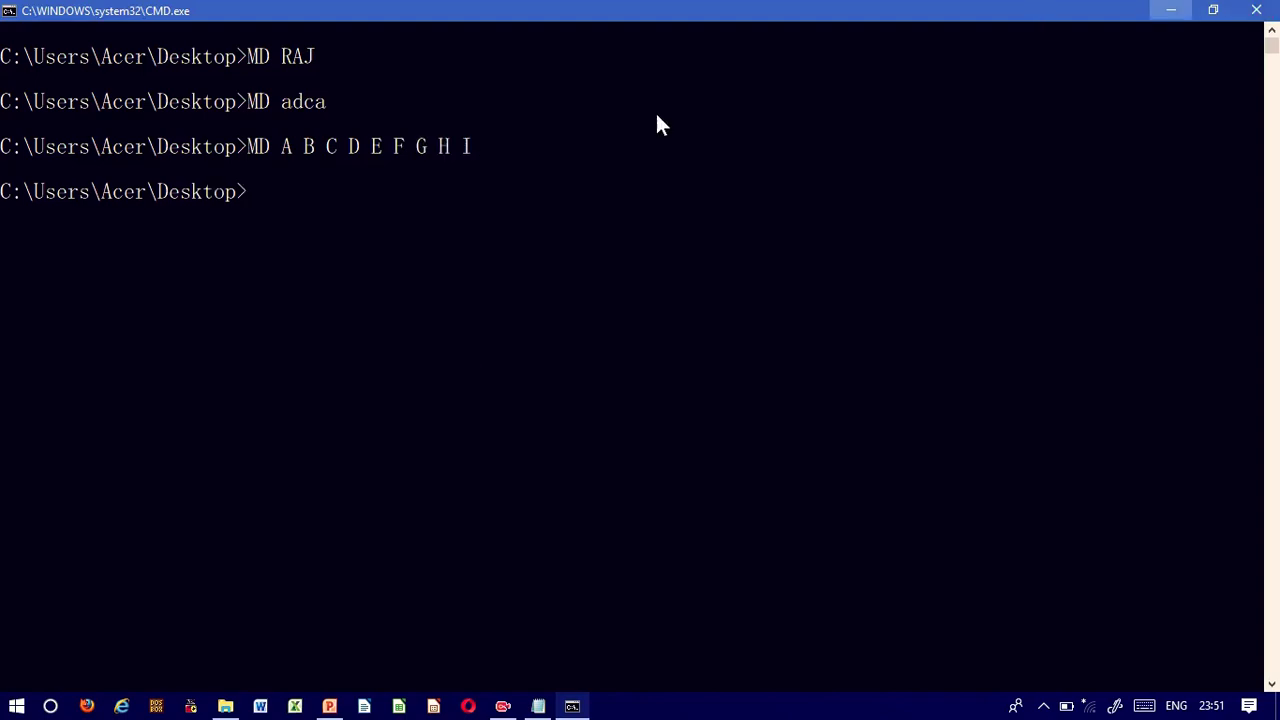
key("super+d")
left_click_drag(381, 3, 598, 632)
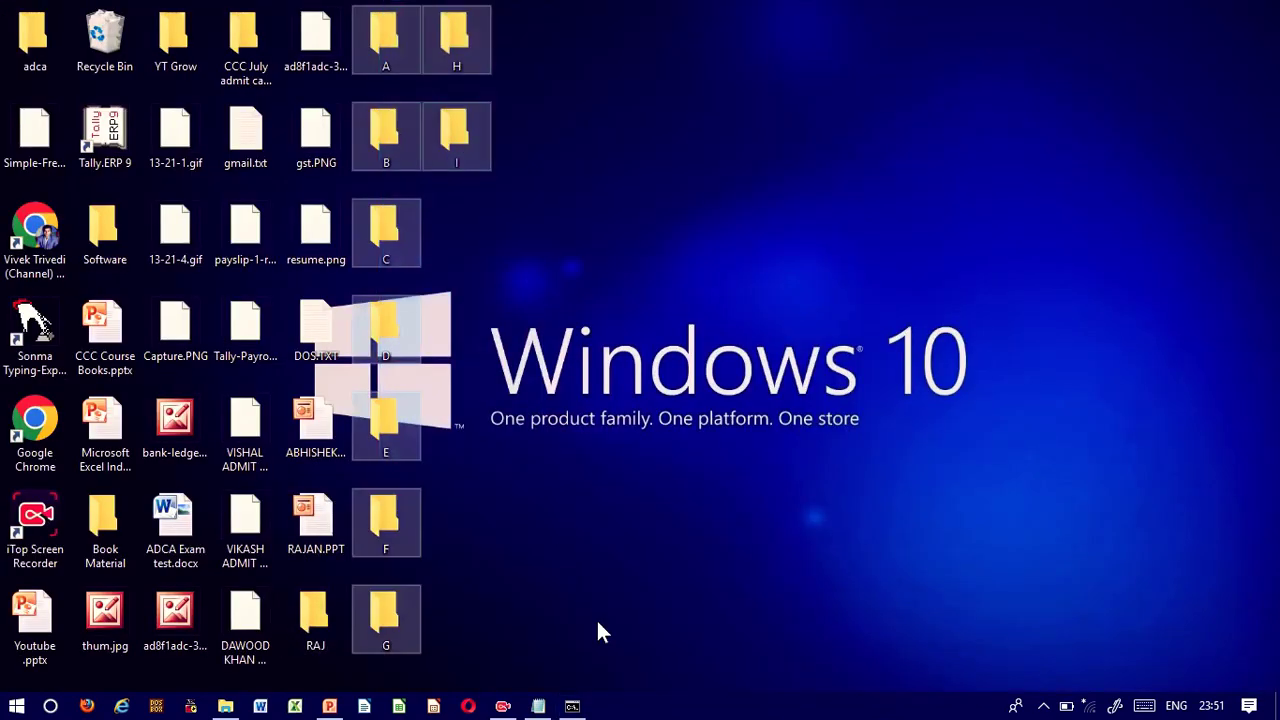
- Switch back to Command Prompt, remove the folders A to I with a single RD command, and show the desktop to check
left_click(572, 706)
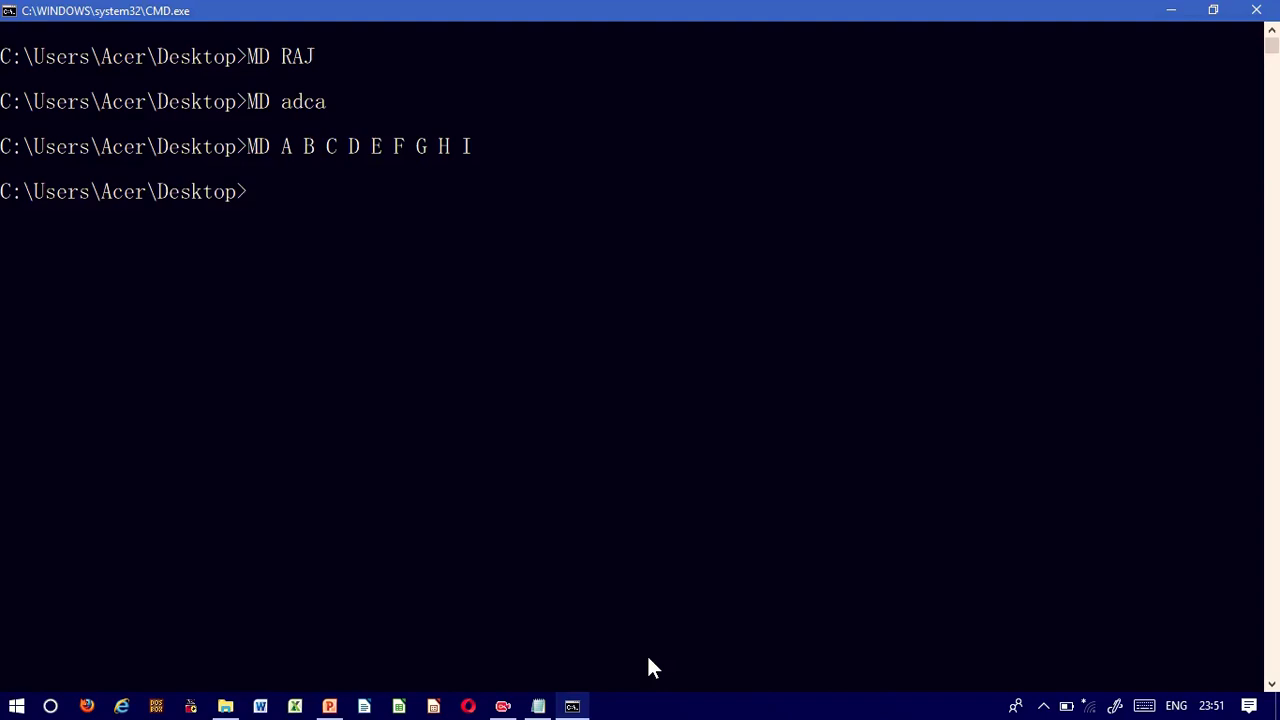
type("RD A BC")
key("BackSpace")
key("BackSpace")
type("C D E F")
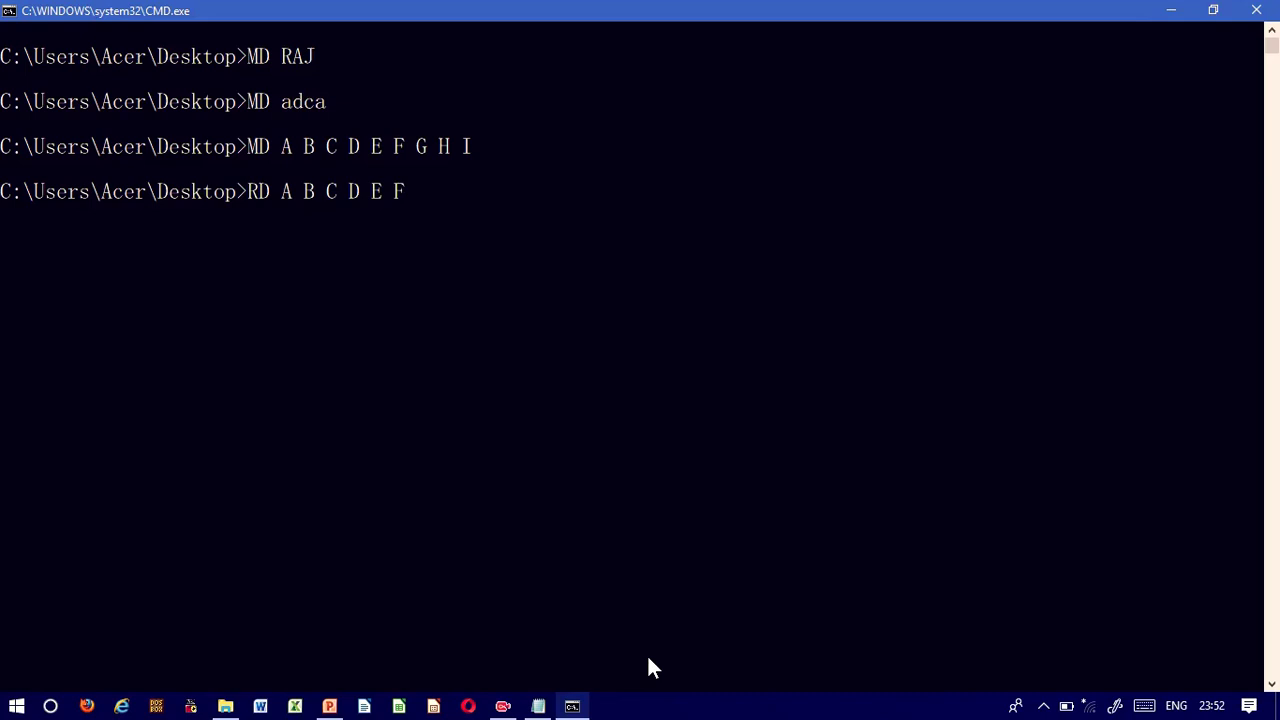
type(" G H I")
key("Return")
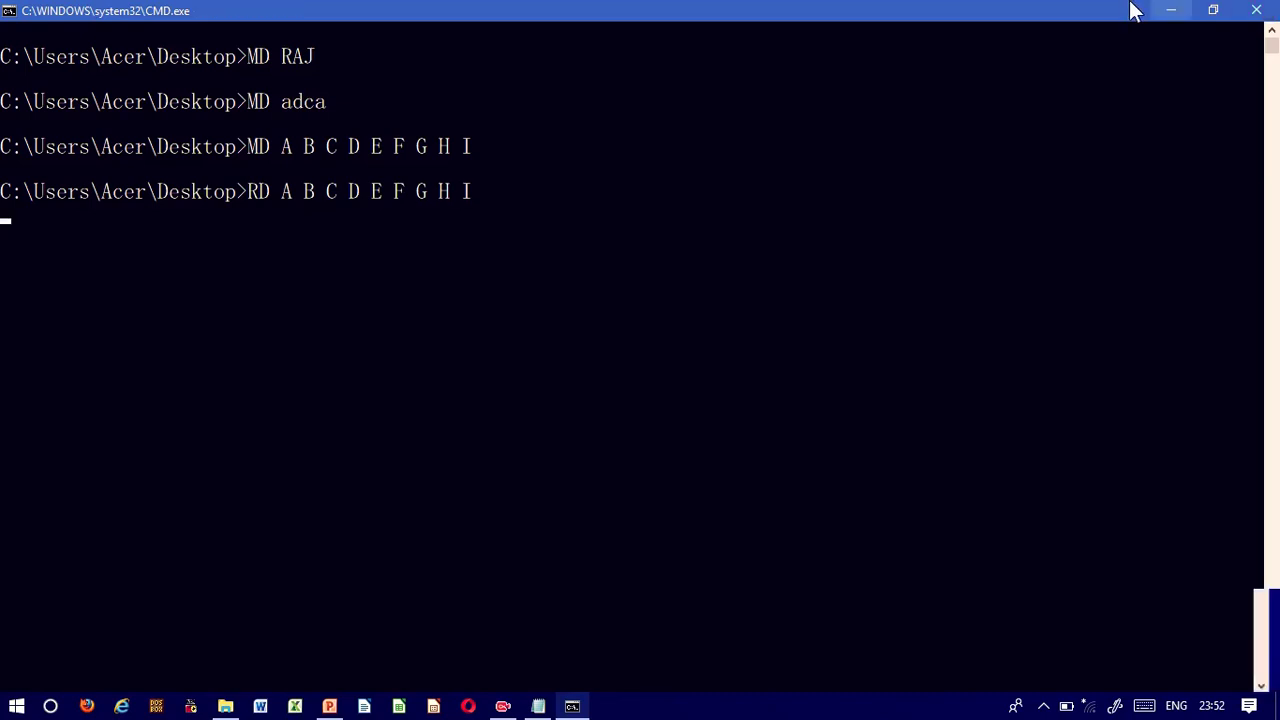
left_click(1171, 10)
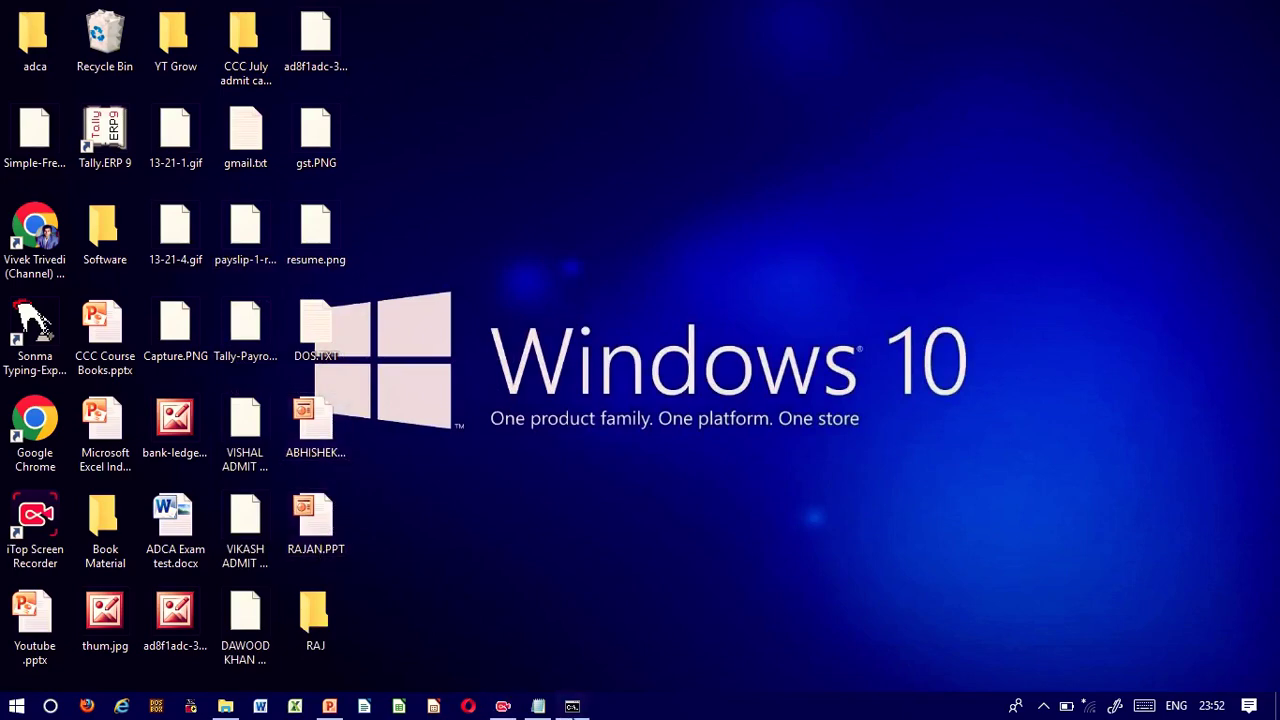
- Switch back to Command Prompt, delete RAJAN.PPT with the DEL command, and show the desktop to check
left_click(572, 706)
type("DEL")
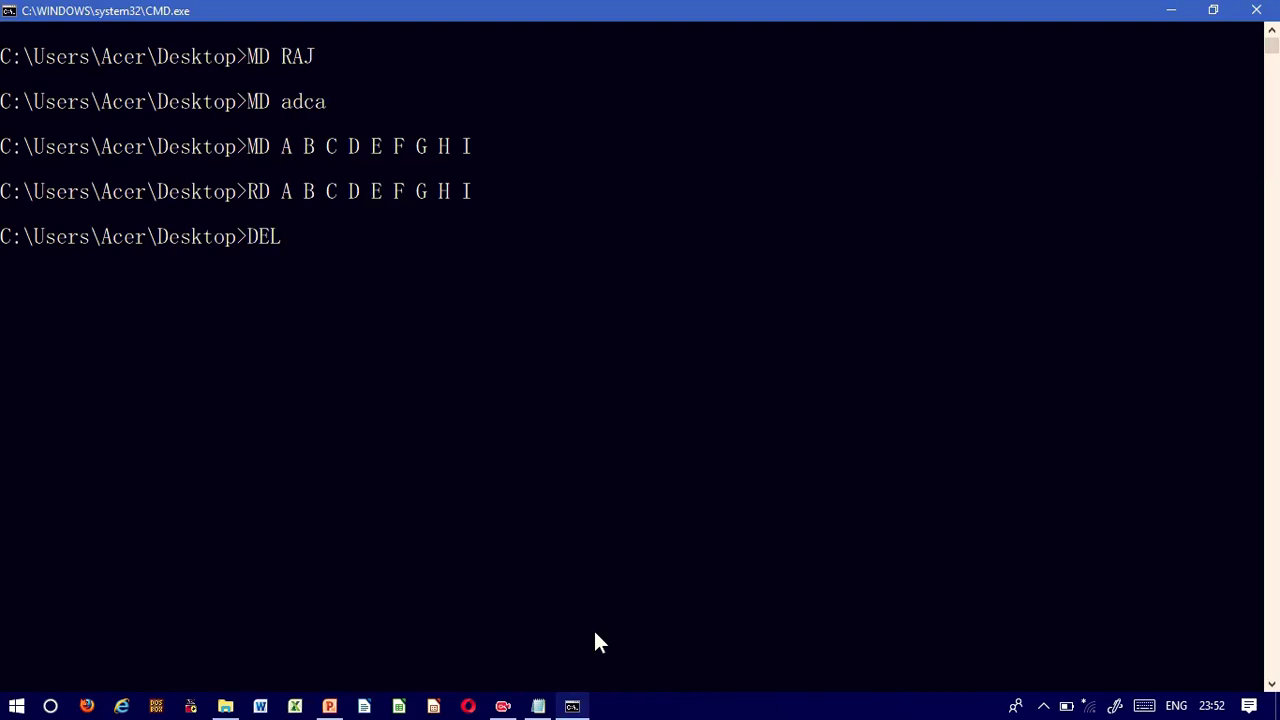
type("RAJAN.PPT")
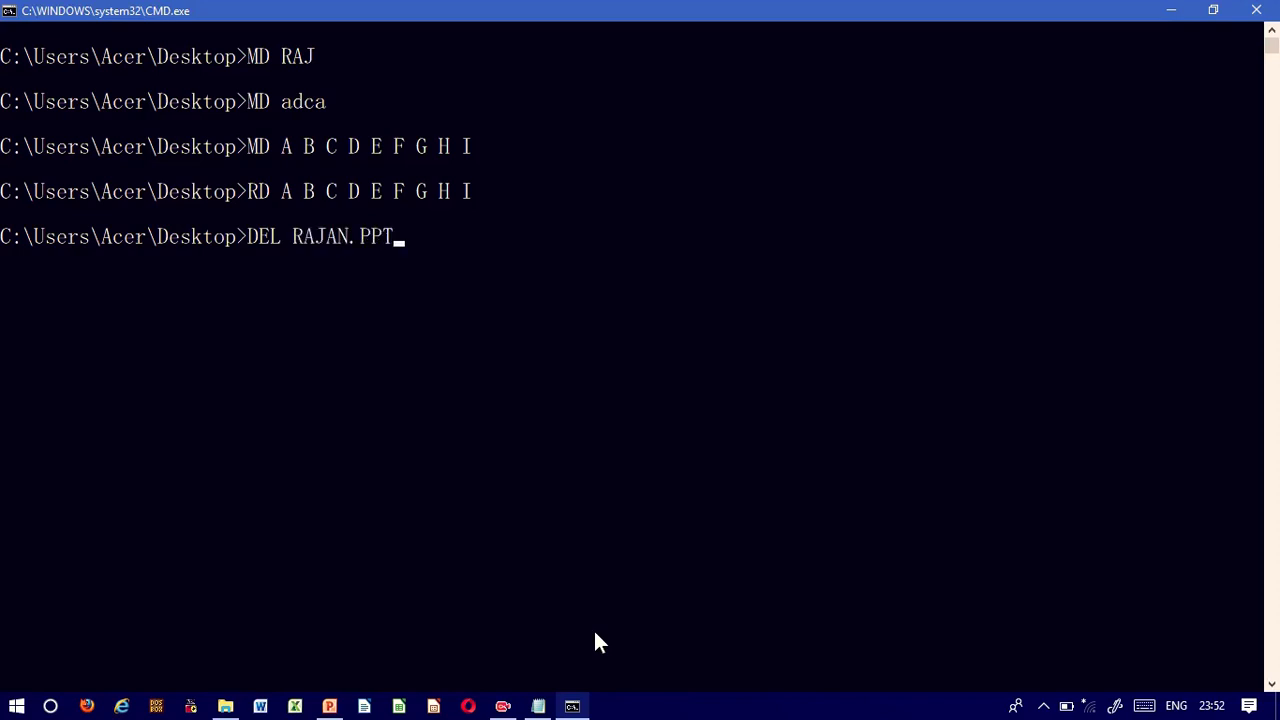
key("Return")
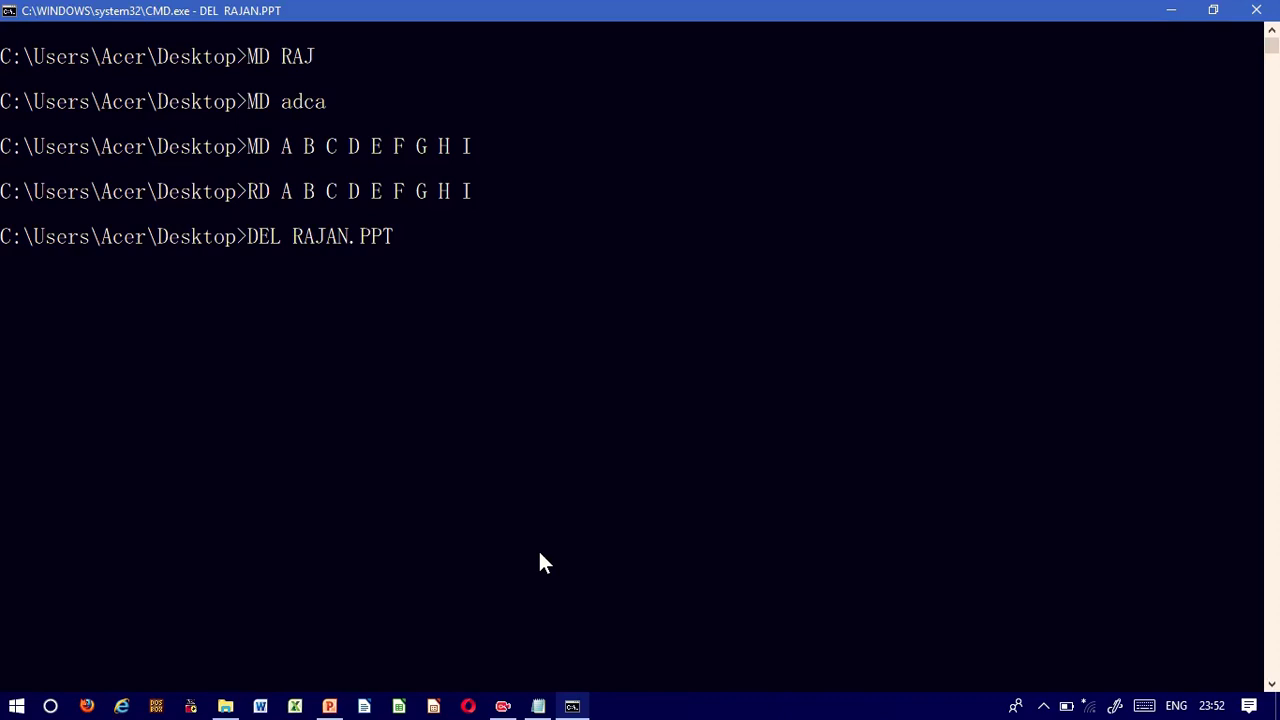
left_click(1172, 10)
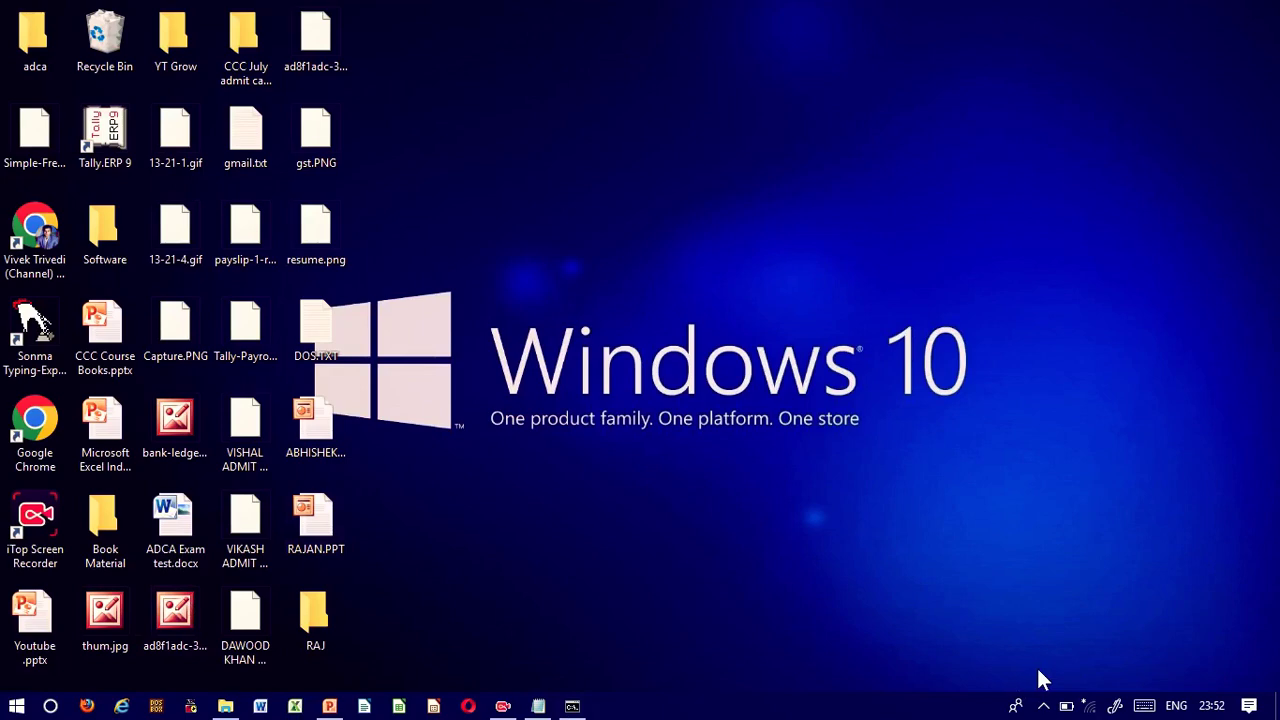
- Return to Command Prompt, delete ABHISHEK.PPT with the DEL command, and show the desktop to check
left_click(572, 707)
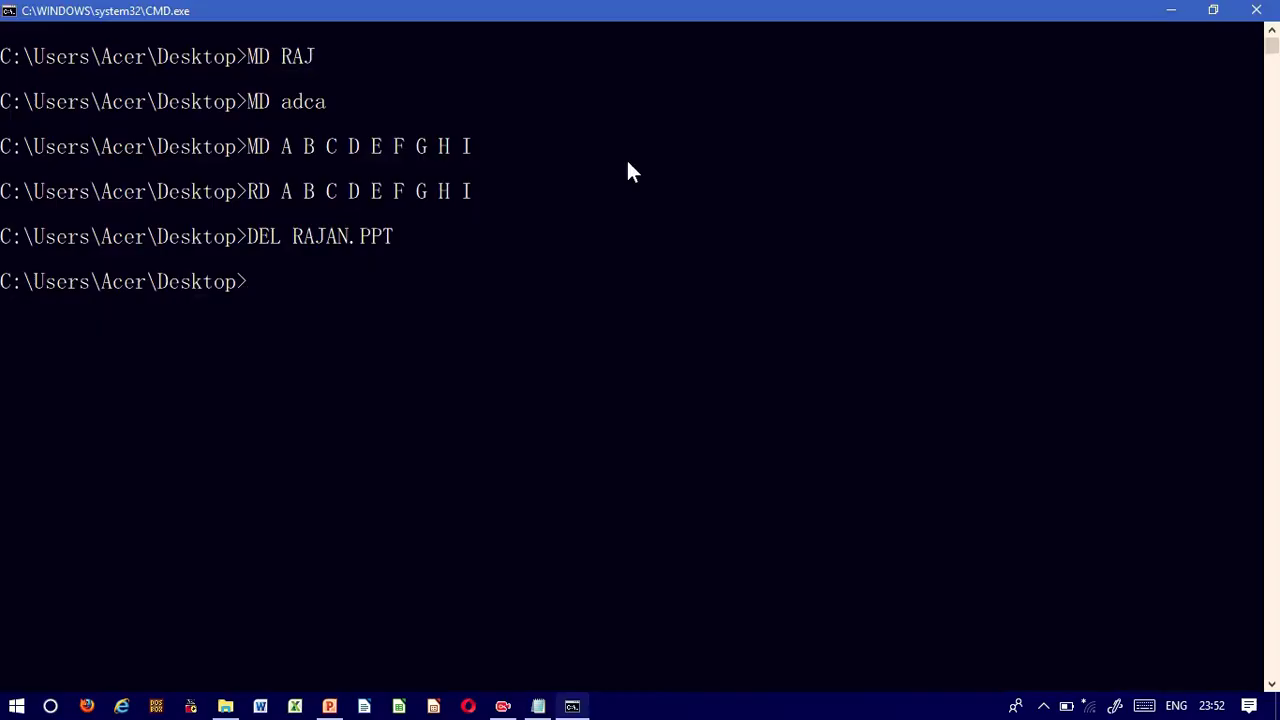
type("DEL ABHISHEK")
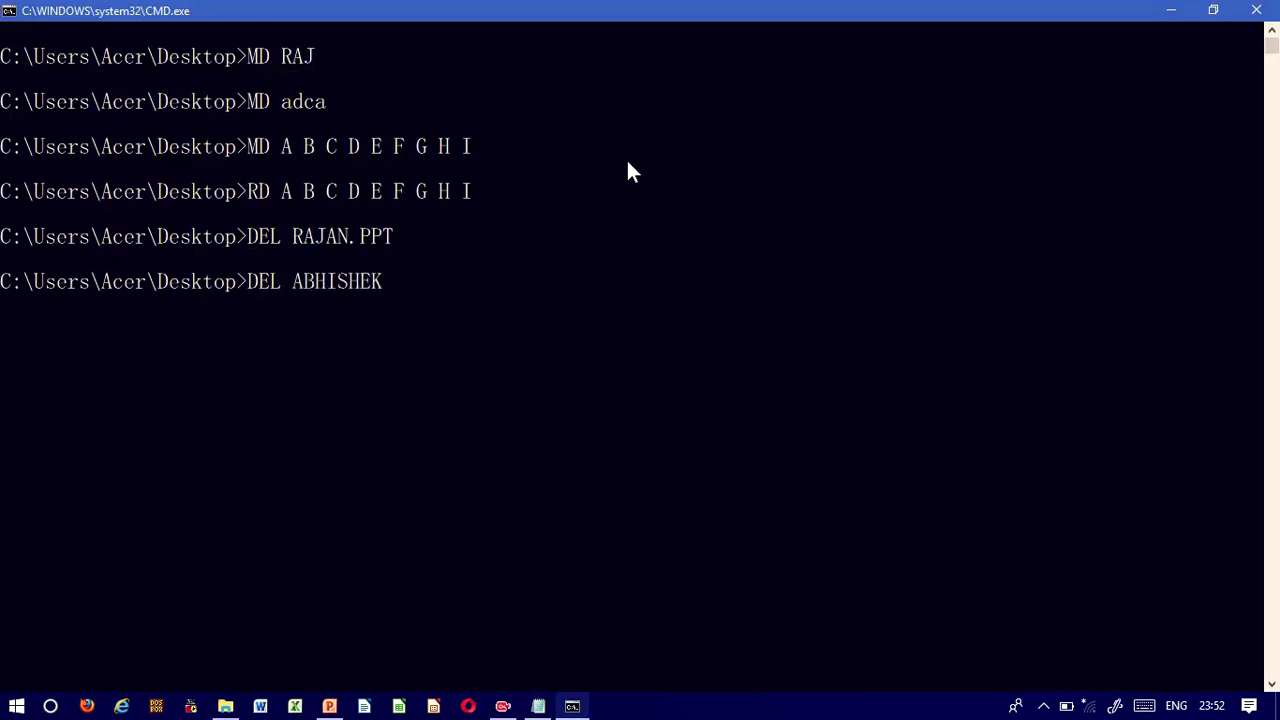
type(".PPT")
key("Return")
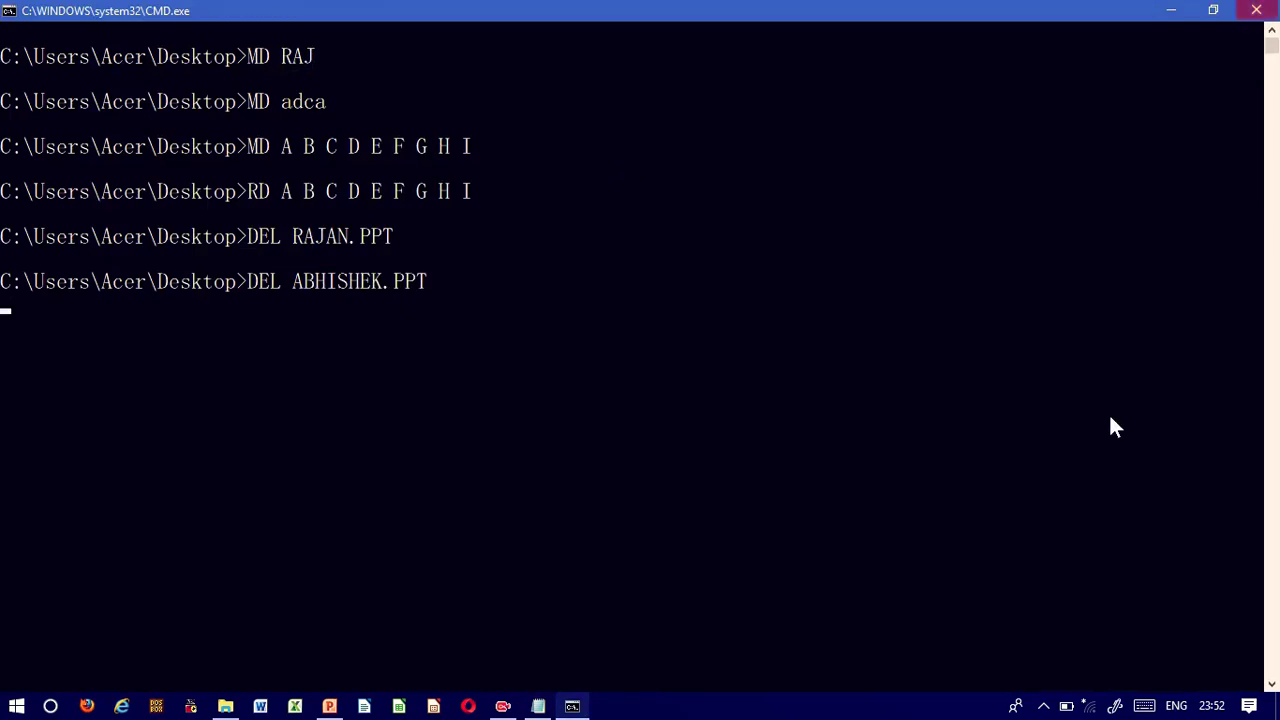
left_click(1171, 10)
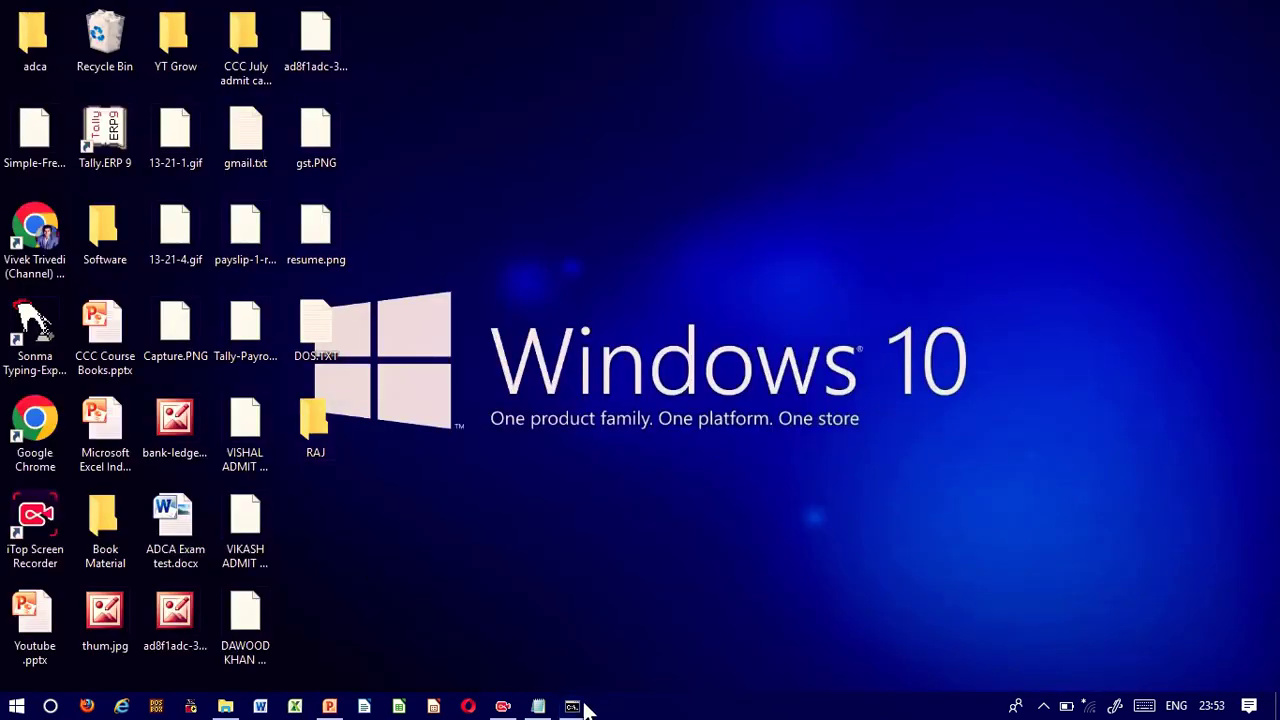
- Switch back to Command Prompt and change the current drive to D:
left_click(517, 583)
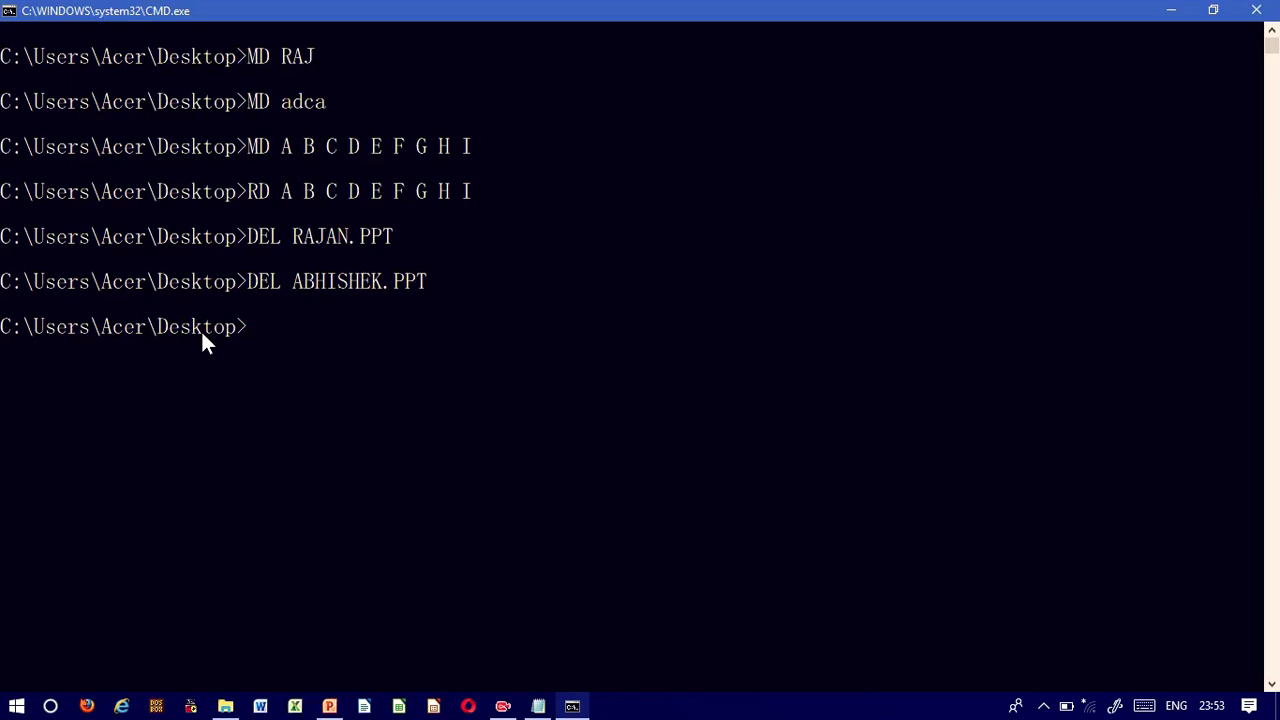
type("D:")
key("Return")
- Display the full help text for the COLOR command with HELP COLOR
type("HE")
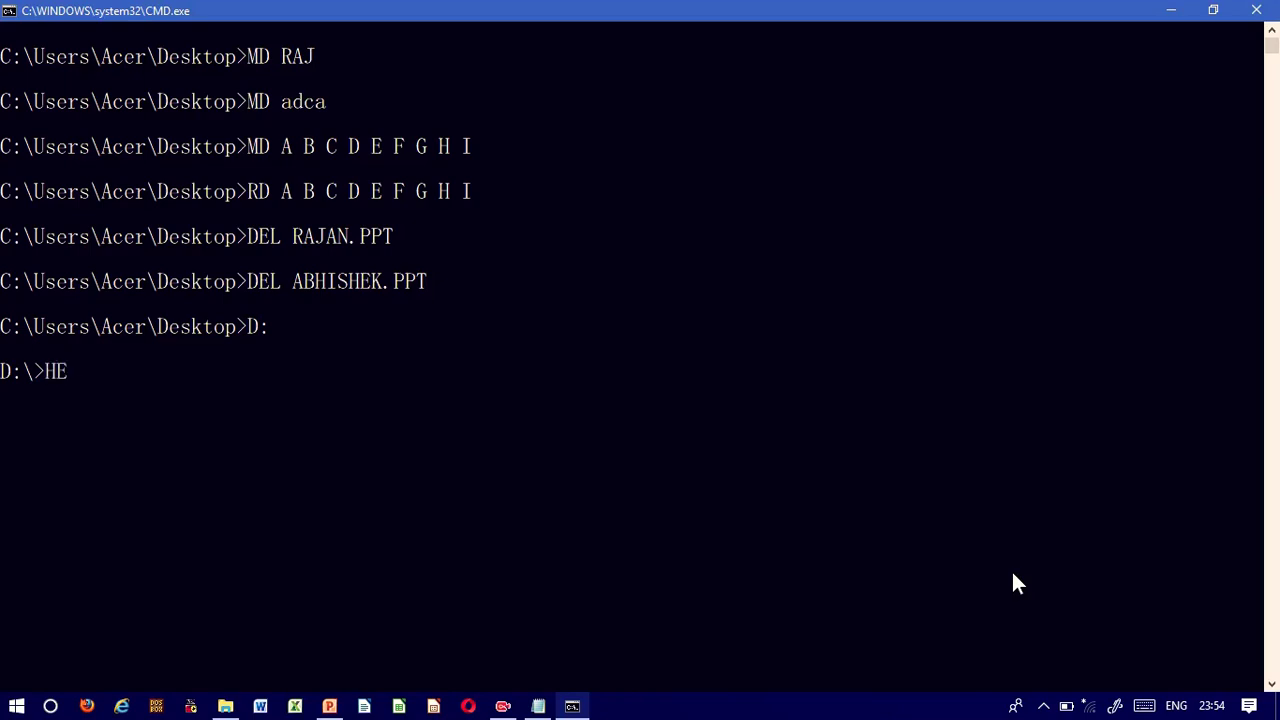
type("LP COLOR")
key("Return")
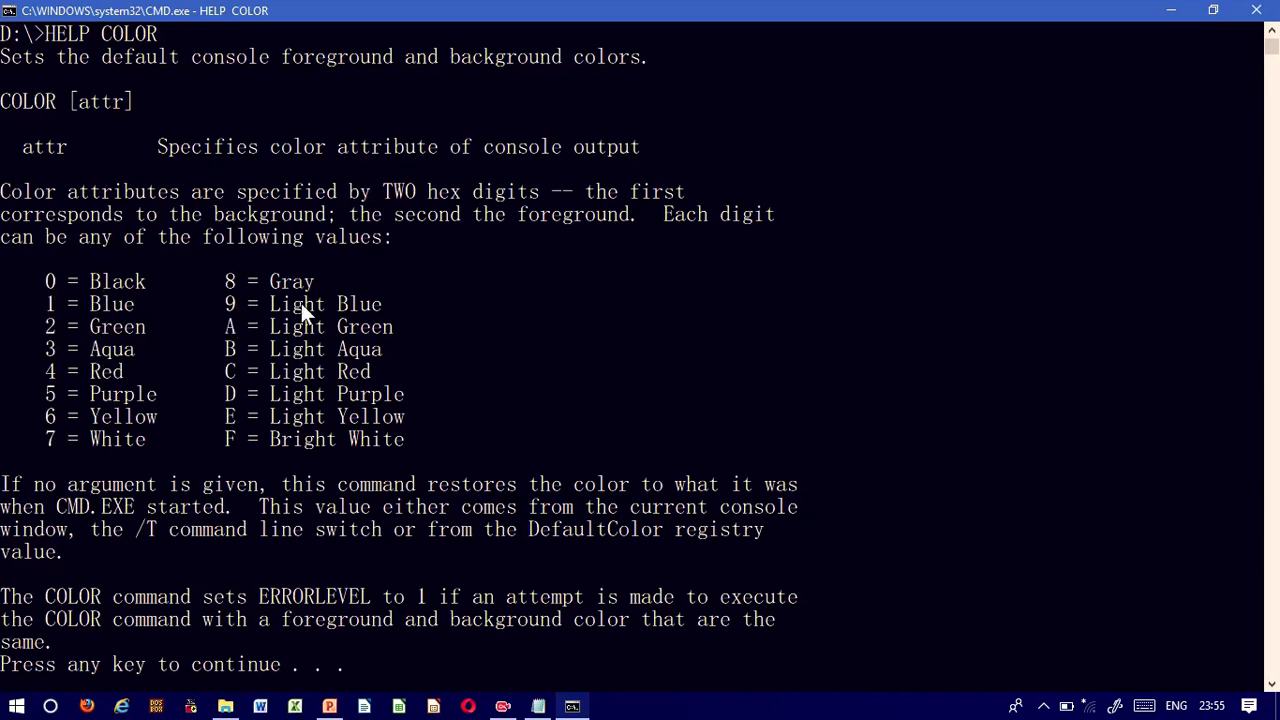
key("Return")
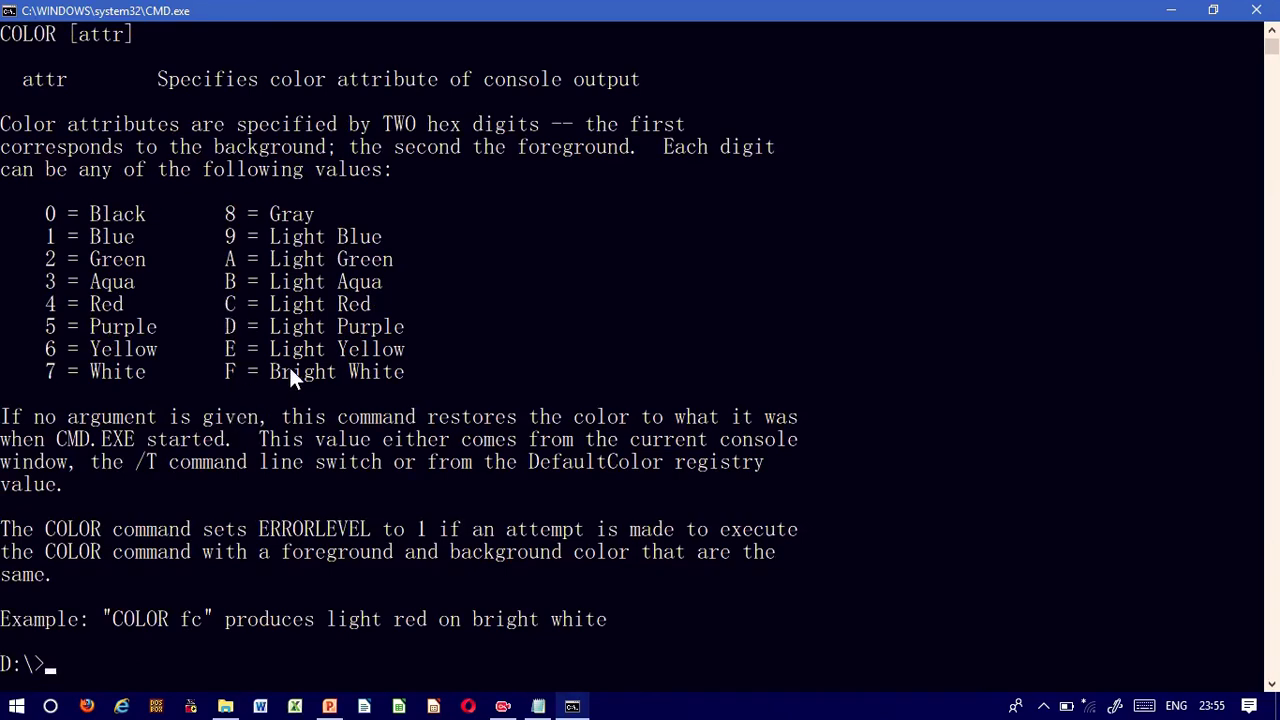
- Set the console colors to light red on red with COLOR 4C, and change them to light yellow on red with COLOR 4E
type("COLOR 4C")
key("Return")
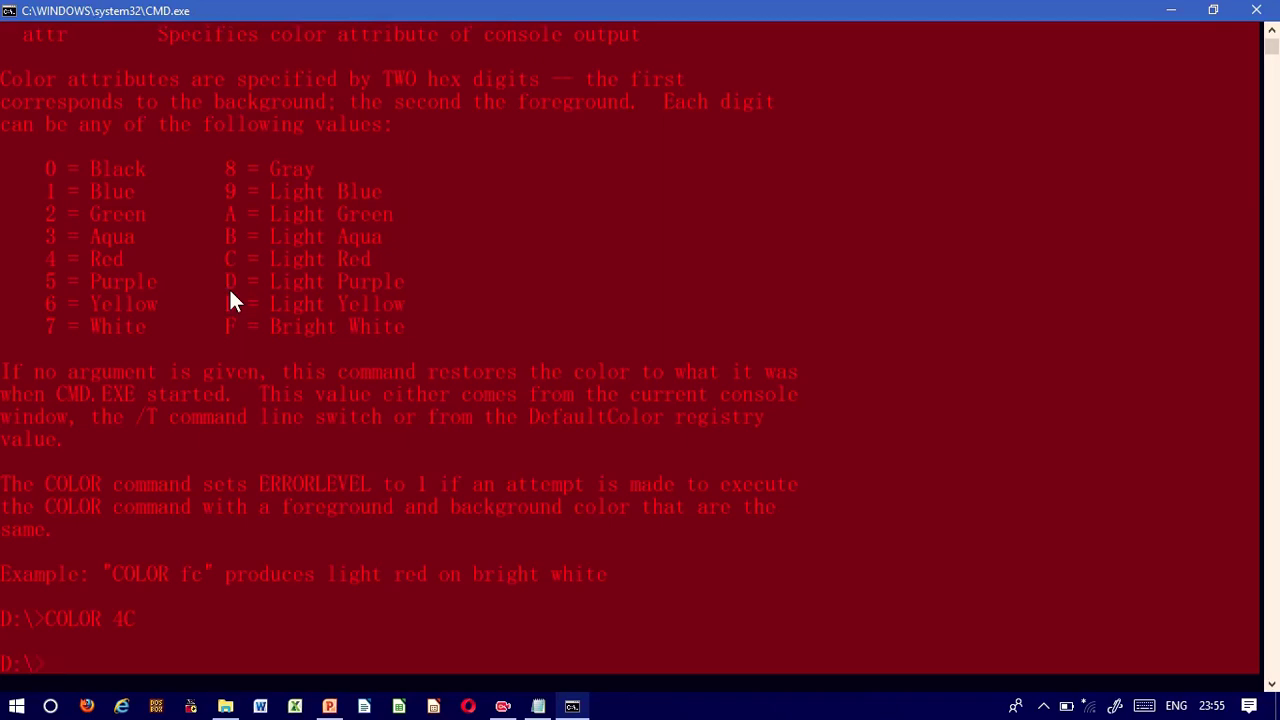
type("COLOR 4E")
key("Return")
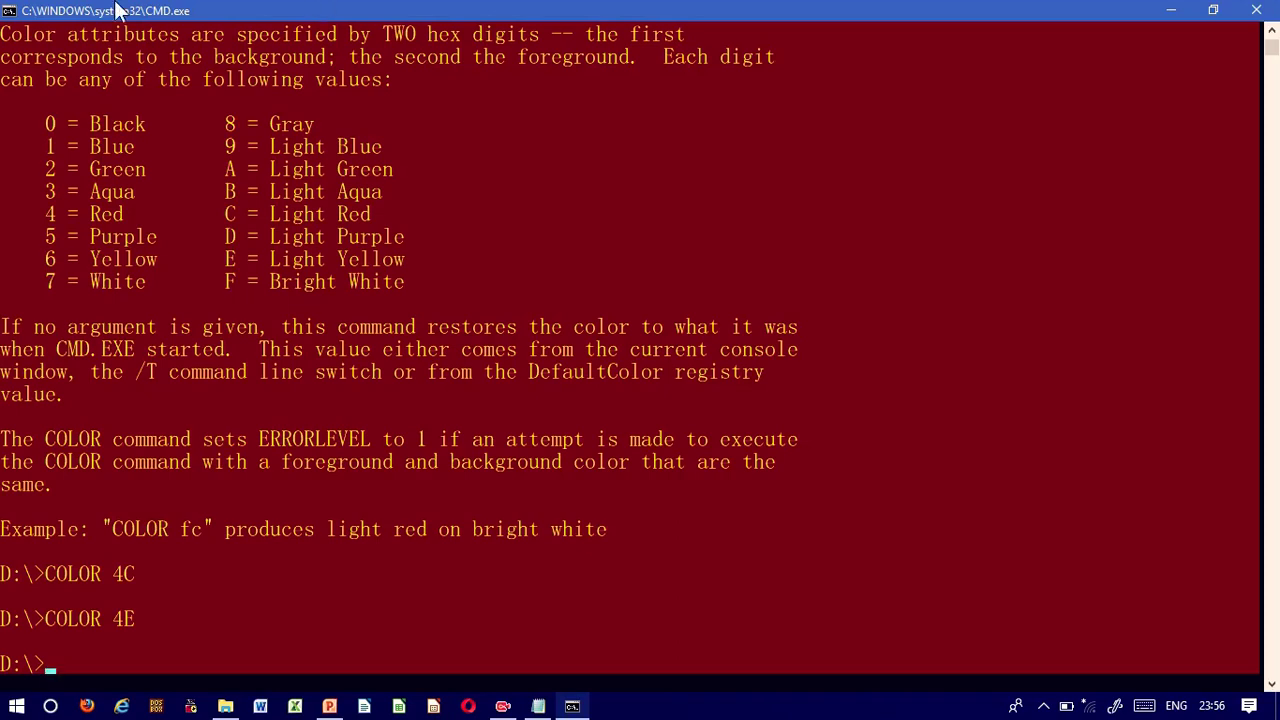
- Examine the color, layout, font and cursor settings in the console window's properties, and close them without changes
left_click(12, 12)
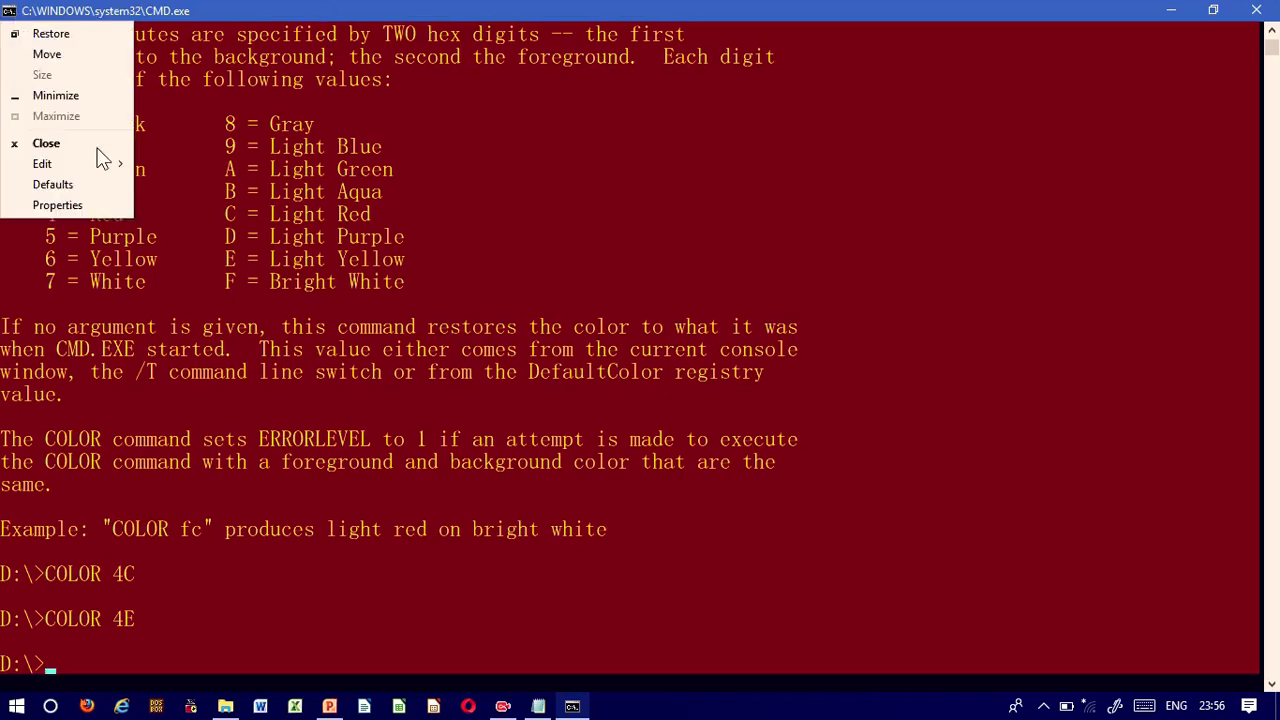
left_click(45, 205)
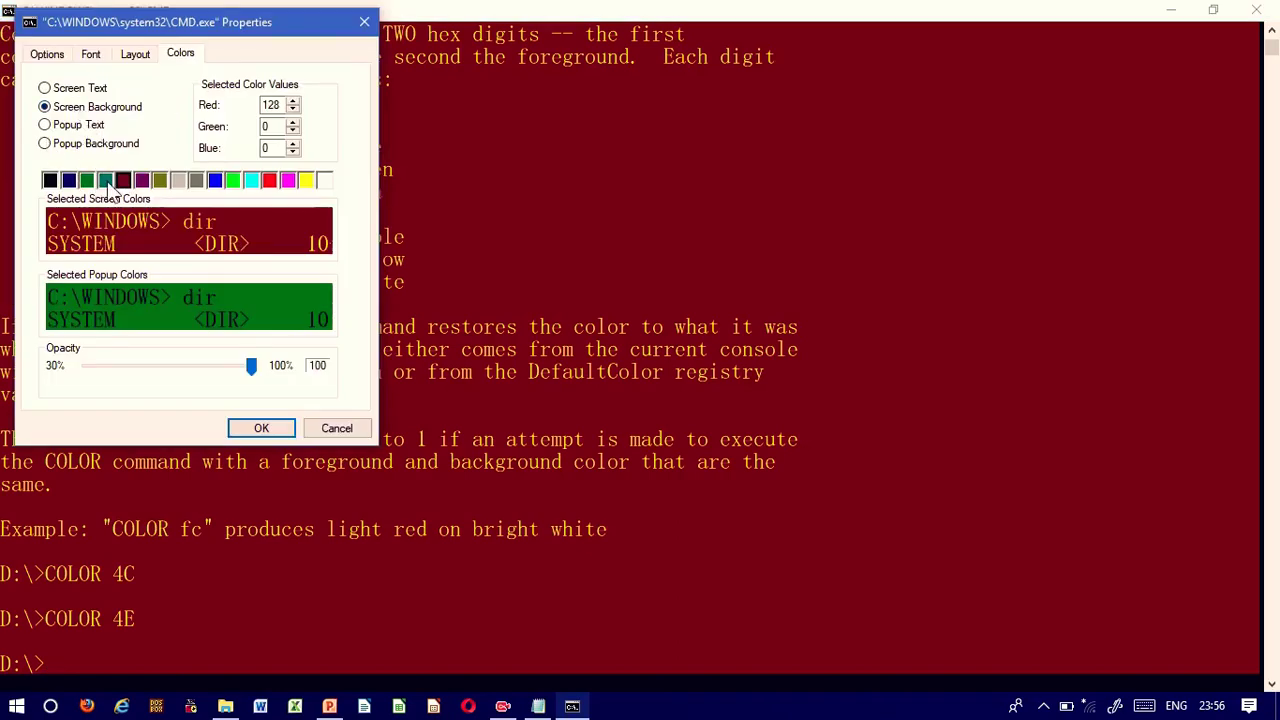
left_click(140, 55)
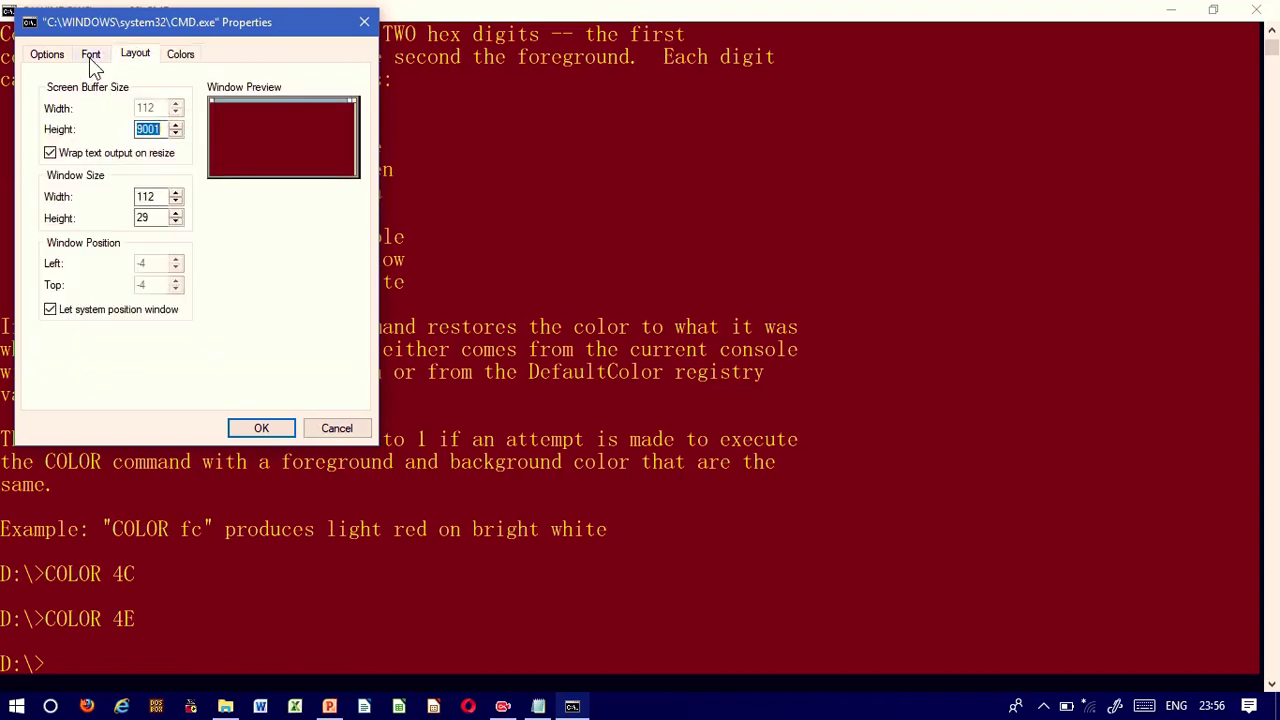
left_click(90, 57)
left_click(50, 54)
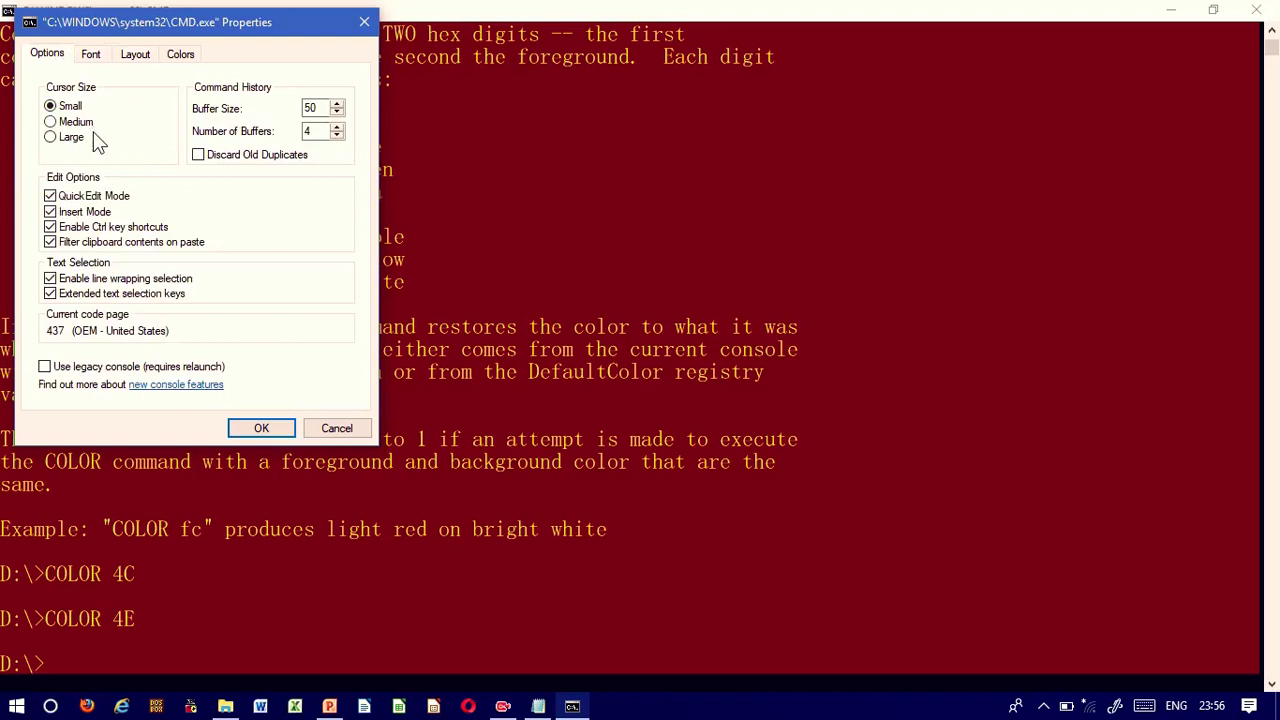
left_click(178, 58)
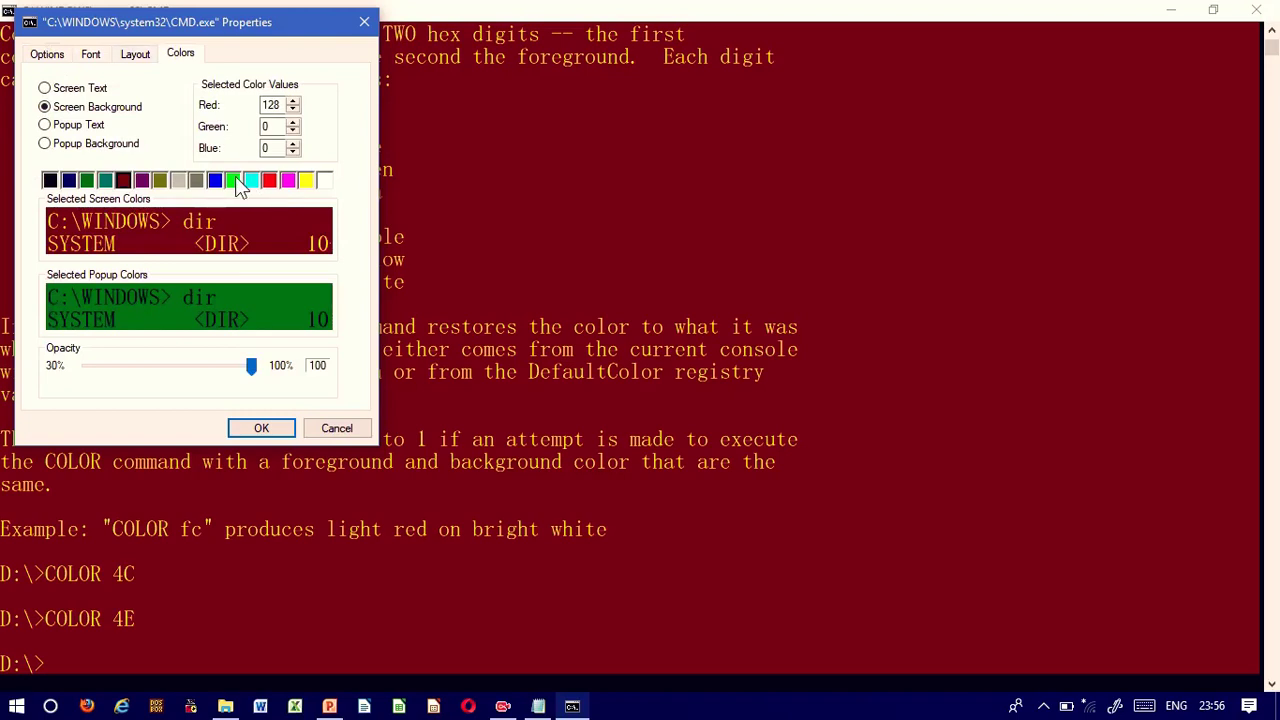
left_click(330, 429)
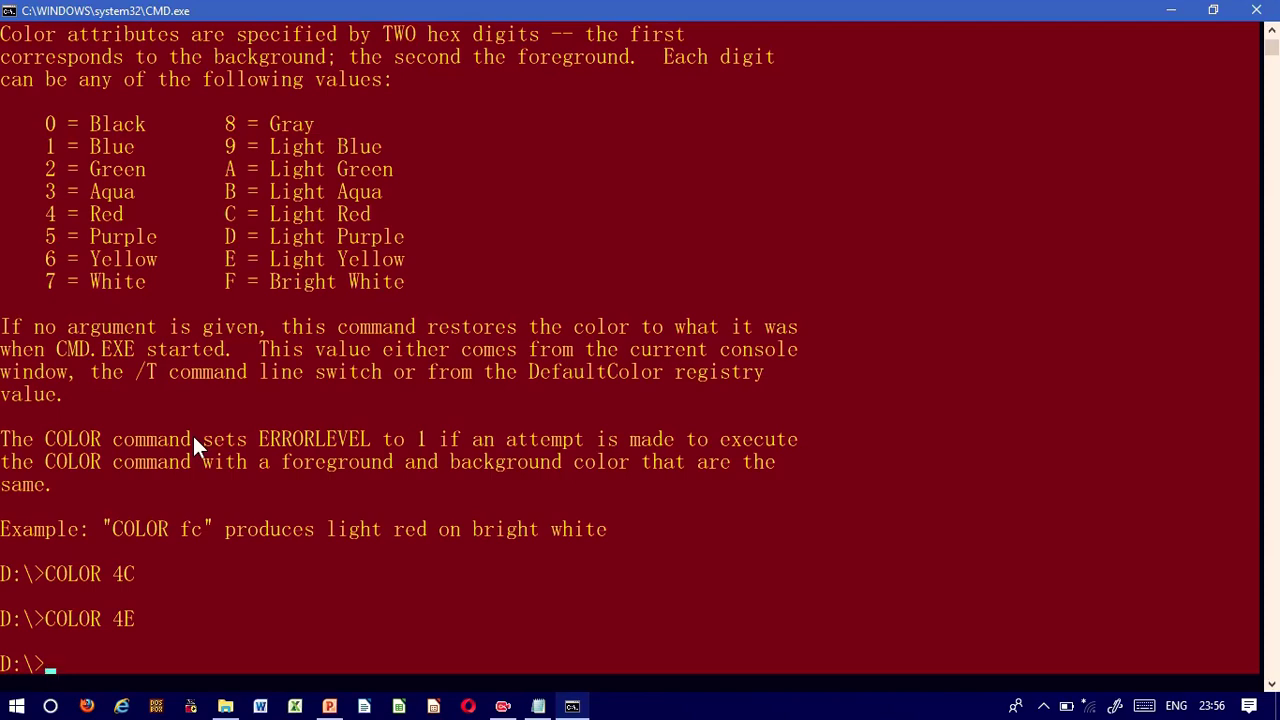
- Display the folder structure of drive D: with the TREE command
type("TREE")
key("Return")
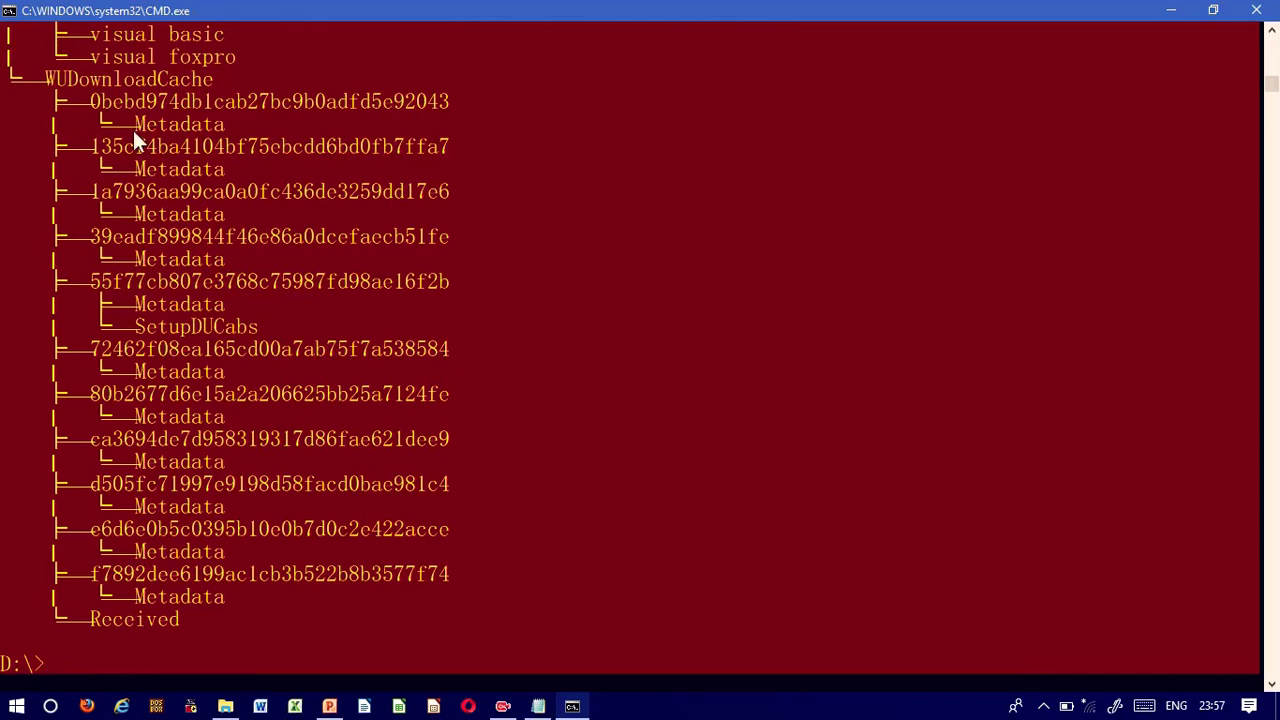
- Change to drive C: and clear the console screen with CLS
scroll(111, 150, "up", 15)
type("C")
type(":")
key("Return")
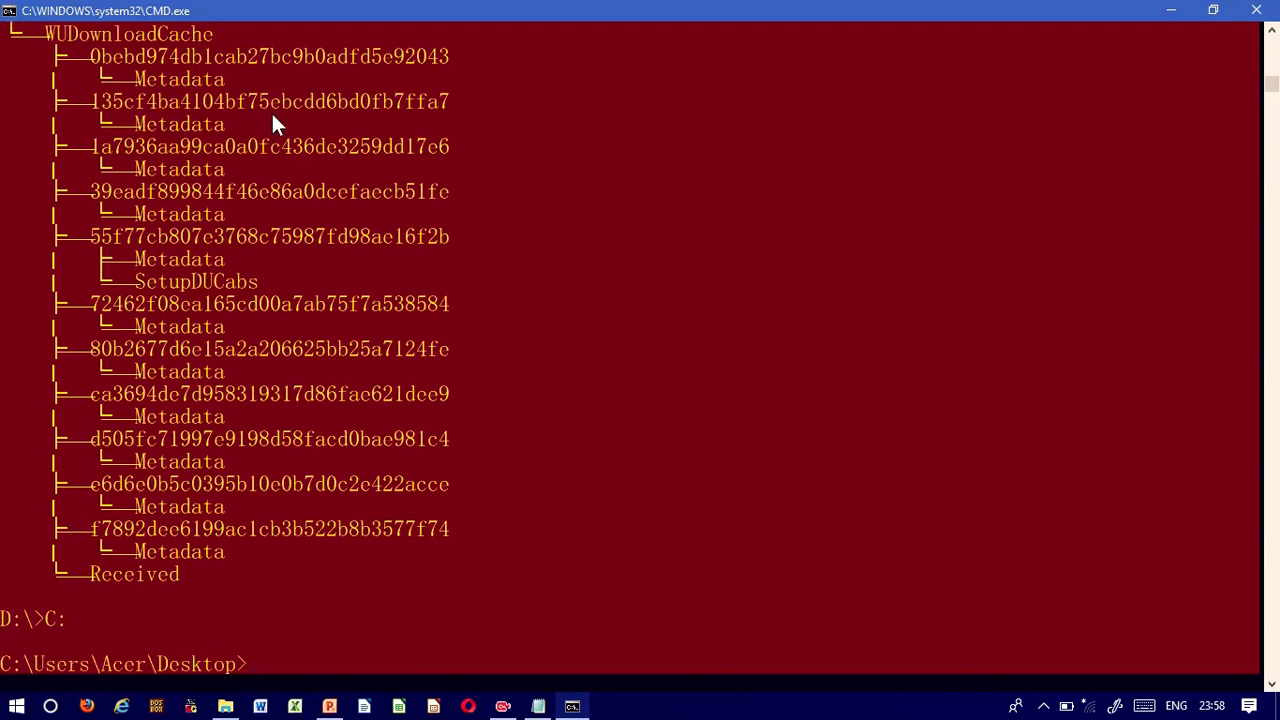
type("COP")
key("BackSpace")
key("BackSpace")
key("BackSpace")
type("CLS")
key("Return")
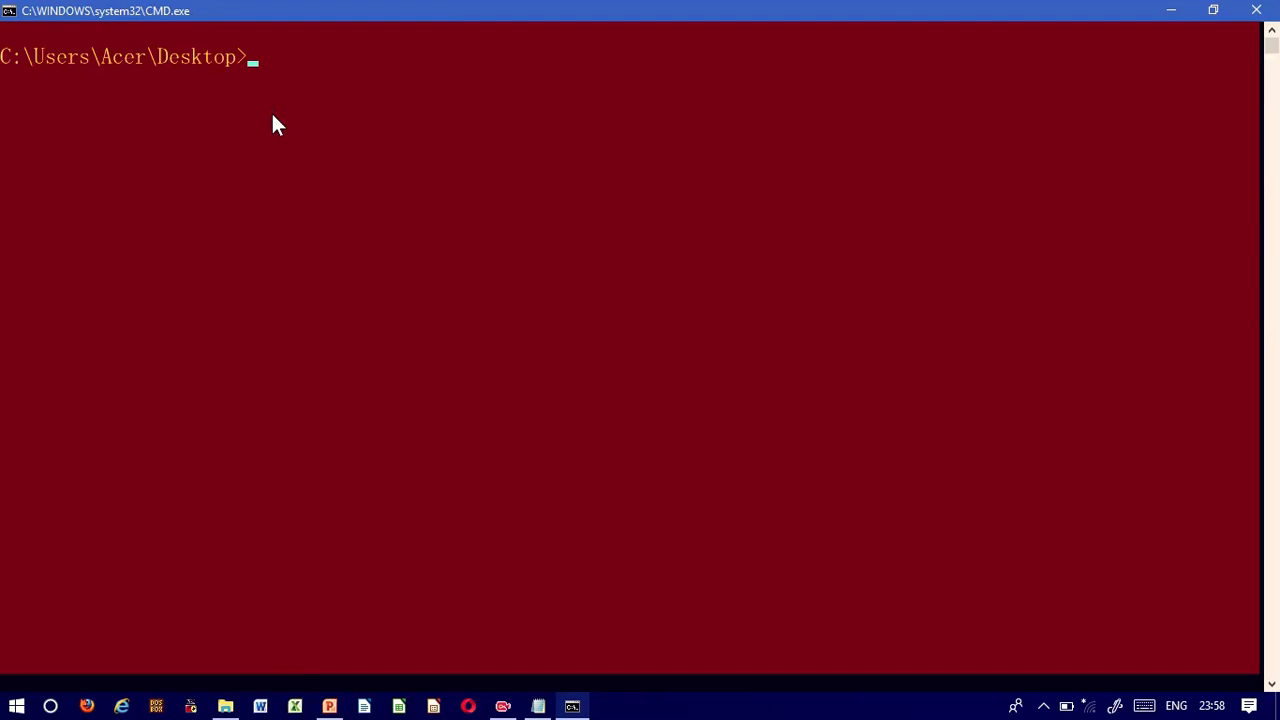
- Begin creating the batch file BATCH.BAT on the desktop with COPY CON, entering START MSPAINT as its first line
type("COPY CON BA")
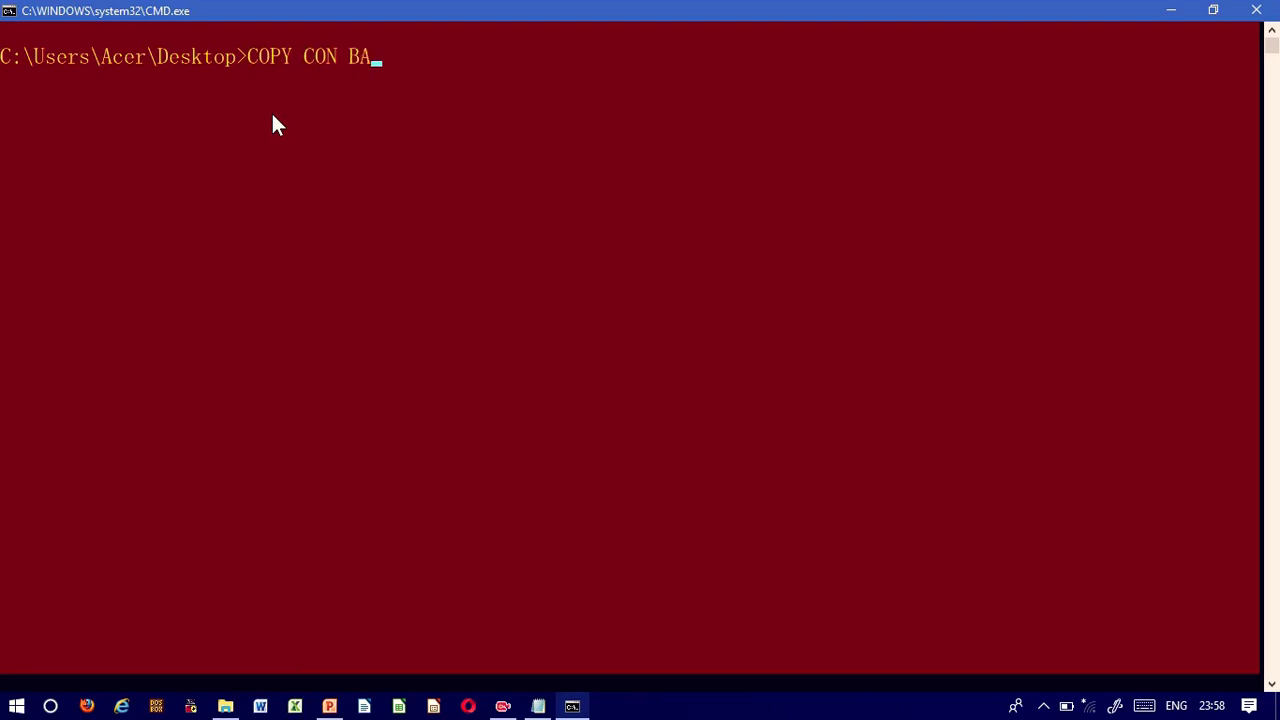
type("TCH.BAT")
key("Return")
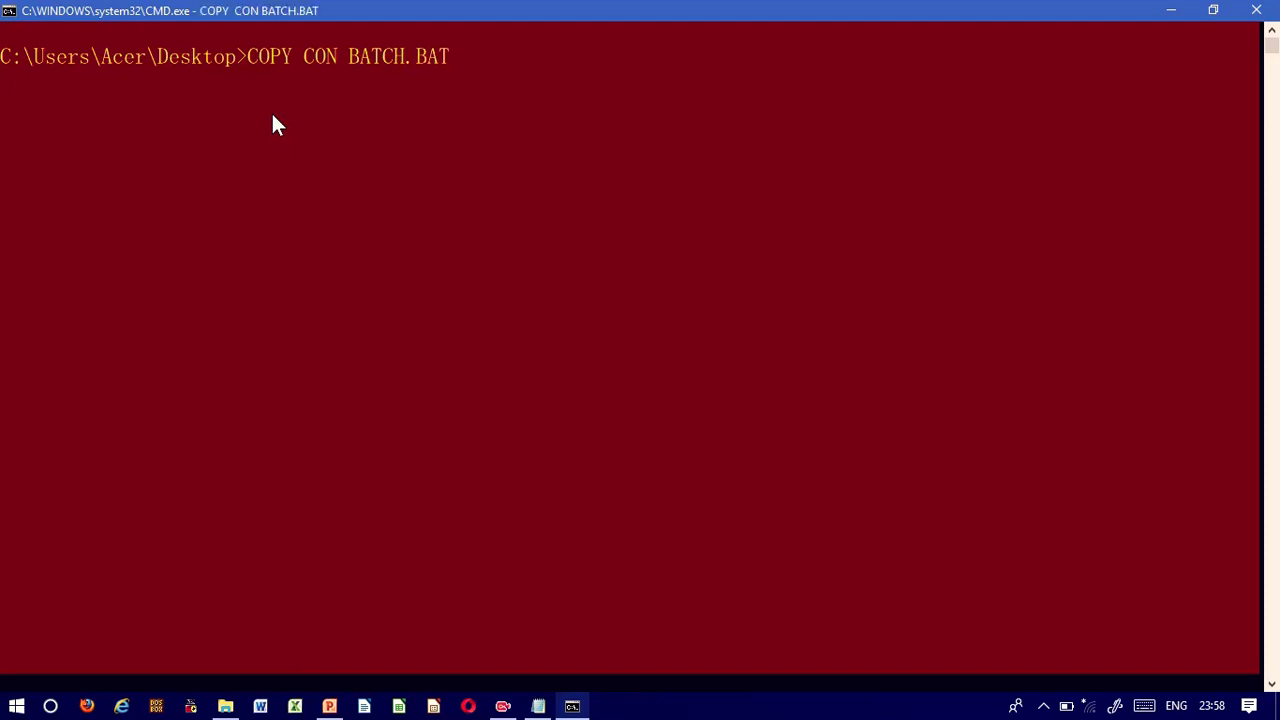
type("START")
type("MSPAINMT")
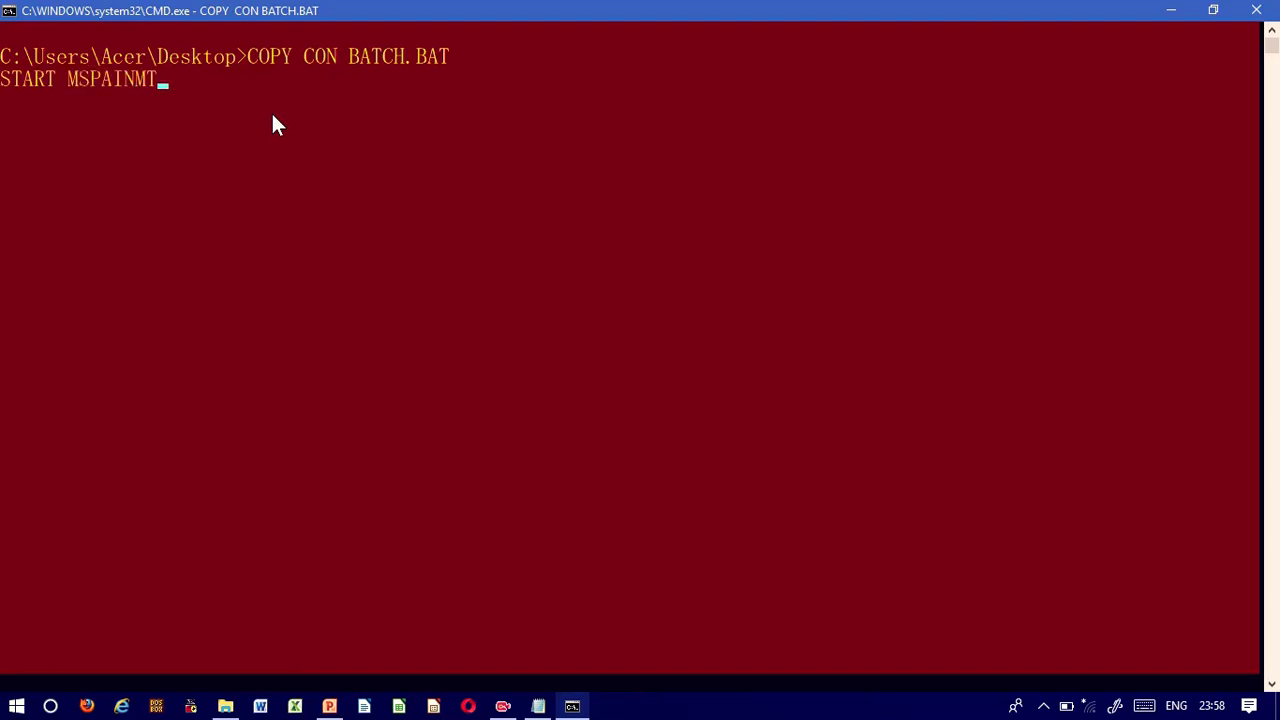
key("BackSpace")
key("BackSpace")
type("T")
key("Return")
- Add the lines START NOTEPAD and START WINWORD to the batch file
type("SAR")
key("BackSpace")
key("BackSpace")
type("TART NO")
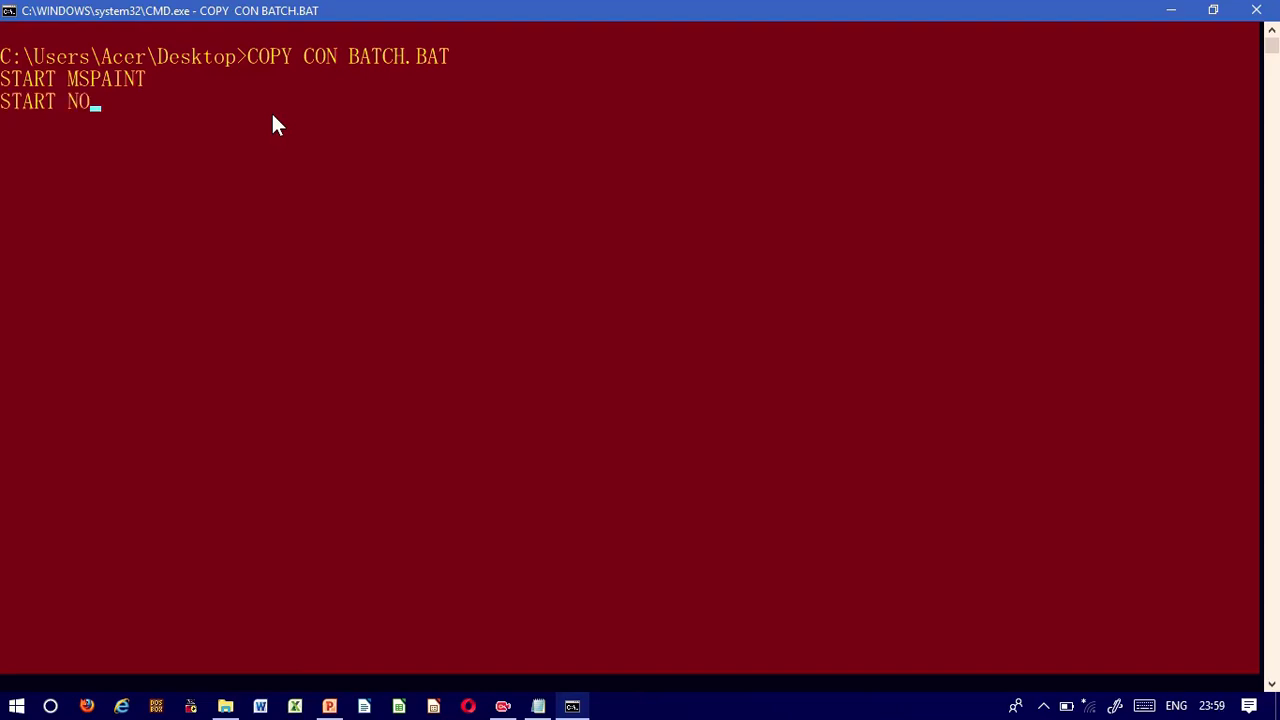
type("TEPAD")
key("Return")
type("STAR")
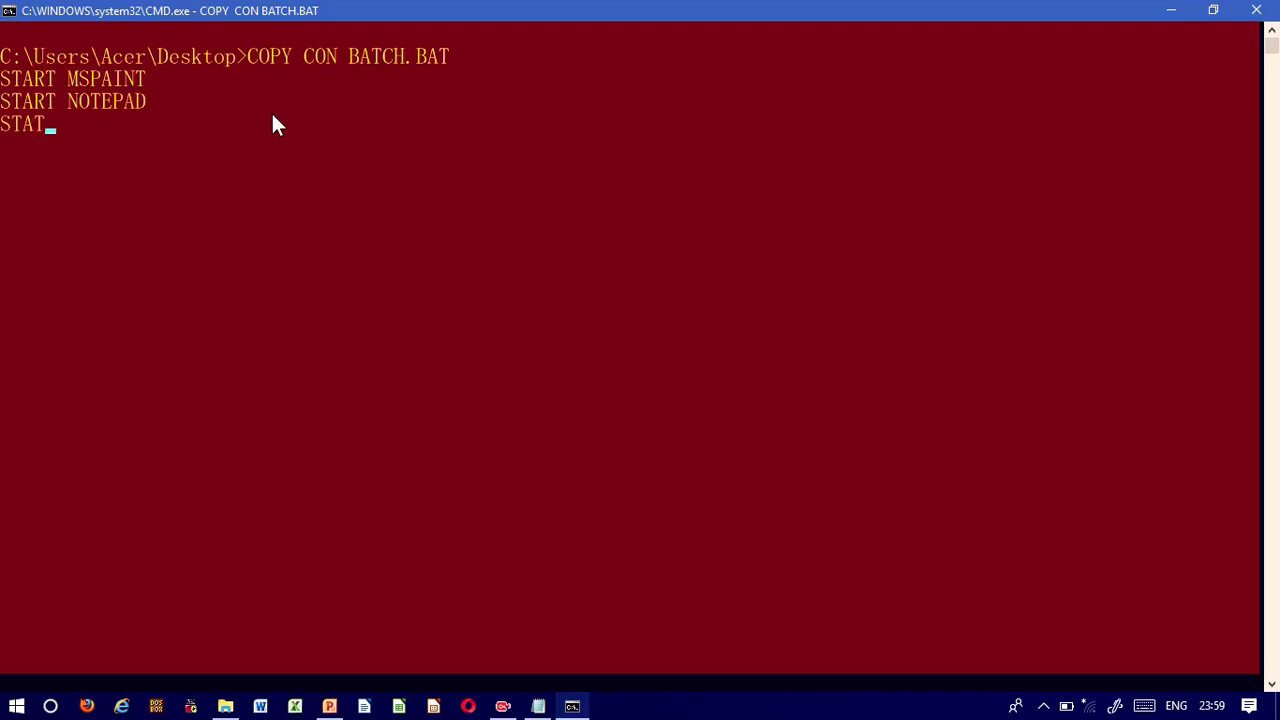
key("BackSpace")
type("RT WIND")
key("BackSpace")
type("WORD")
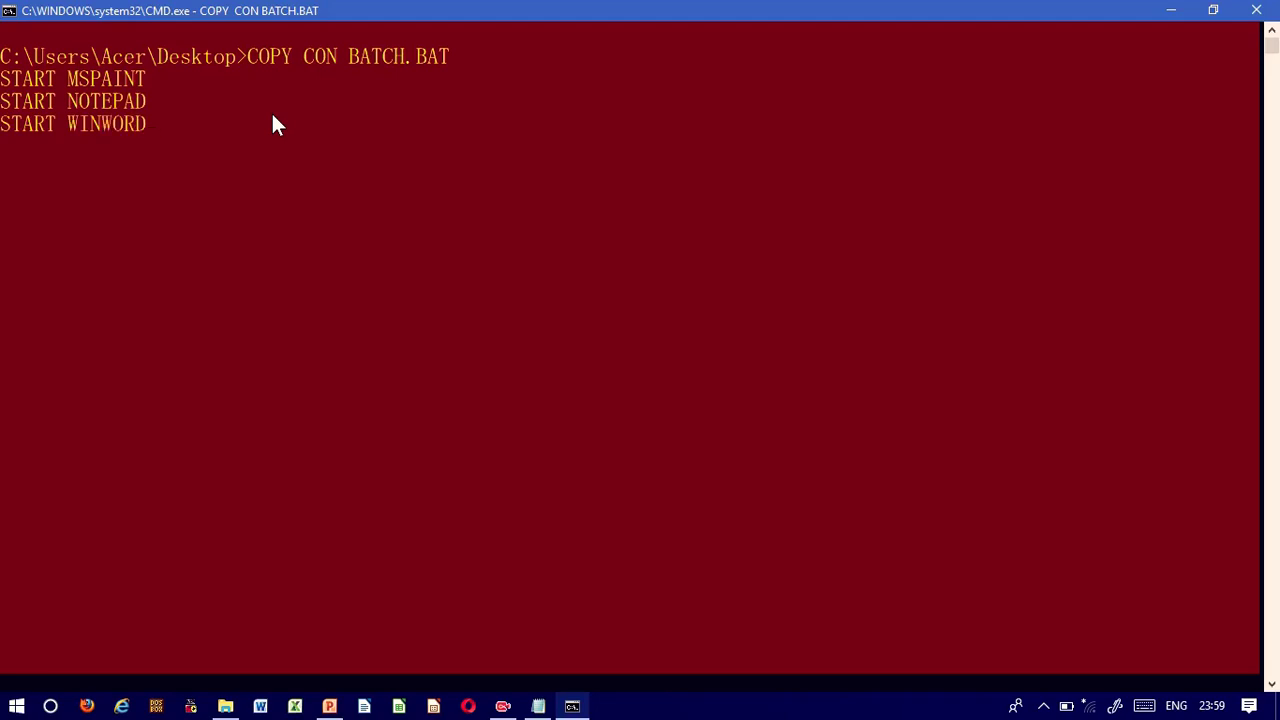
key("Return")
- Add the lines START EXCEL and START POWERPOINT\ to the batch file
type("START EXCEL")
key("Return")
type("START")
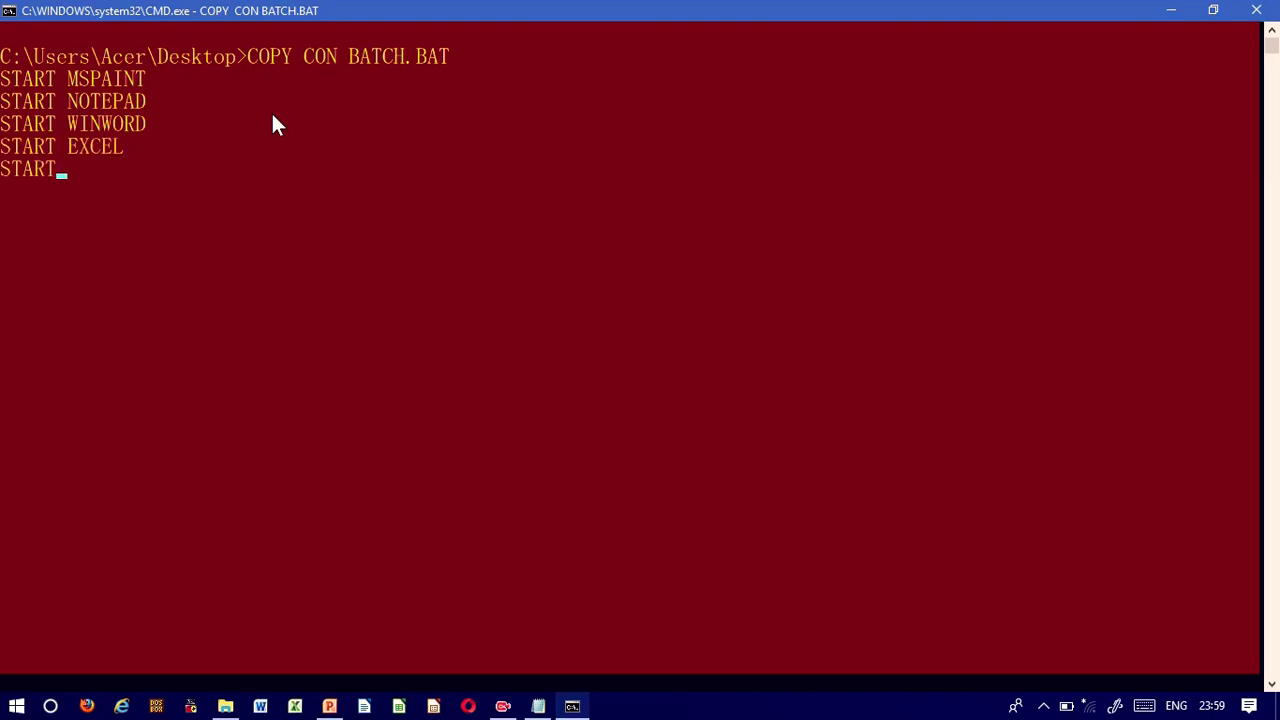
type(" POWERPOINT\\")
key("Return")
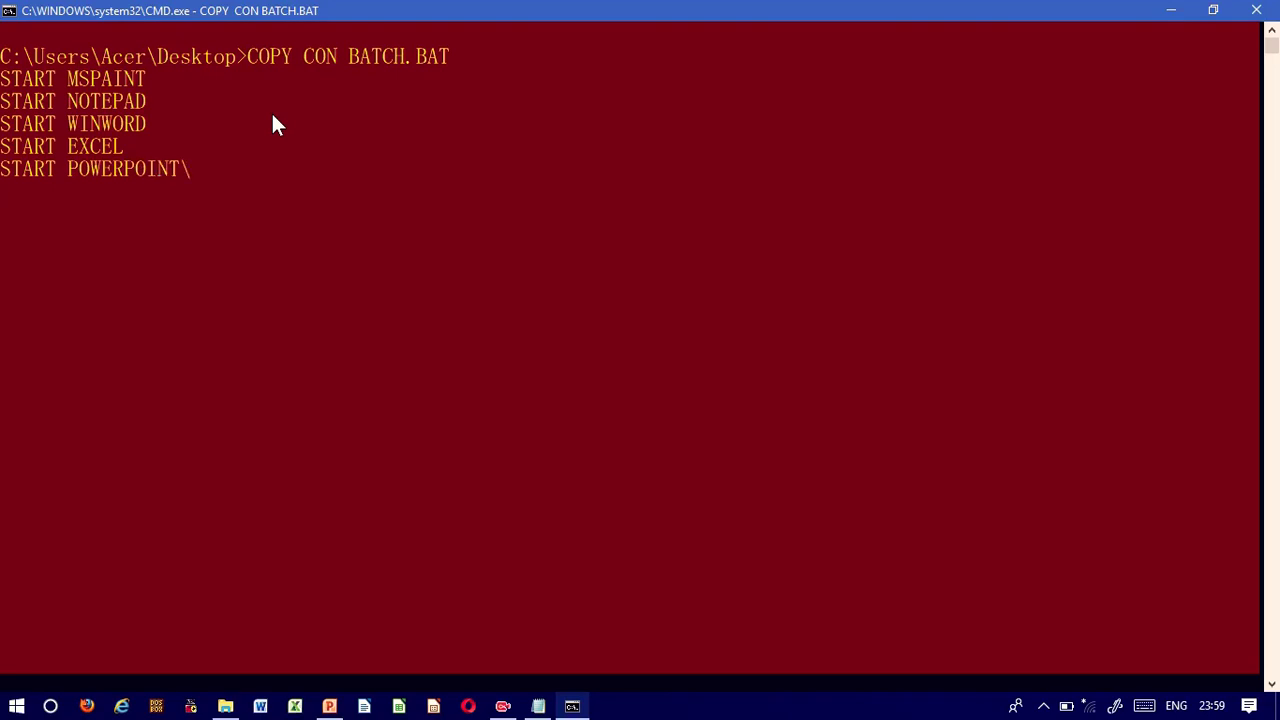
- Add the line START MSACCESS and save BATCH.BAT with the end-of-file marker
type("START MSACC")
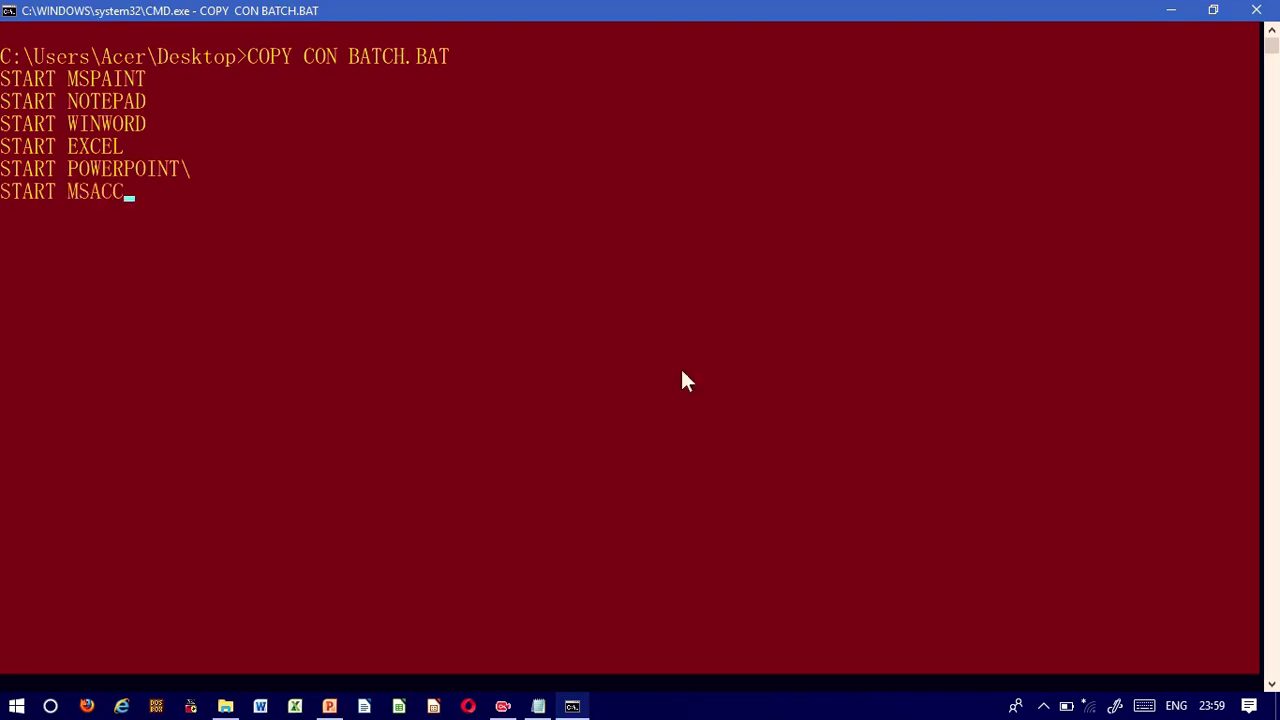
type("ESS")
key("Return")
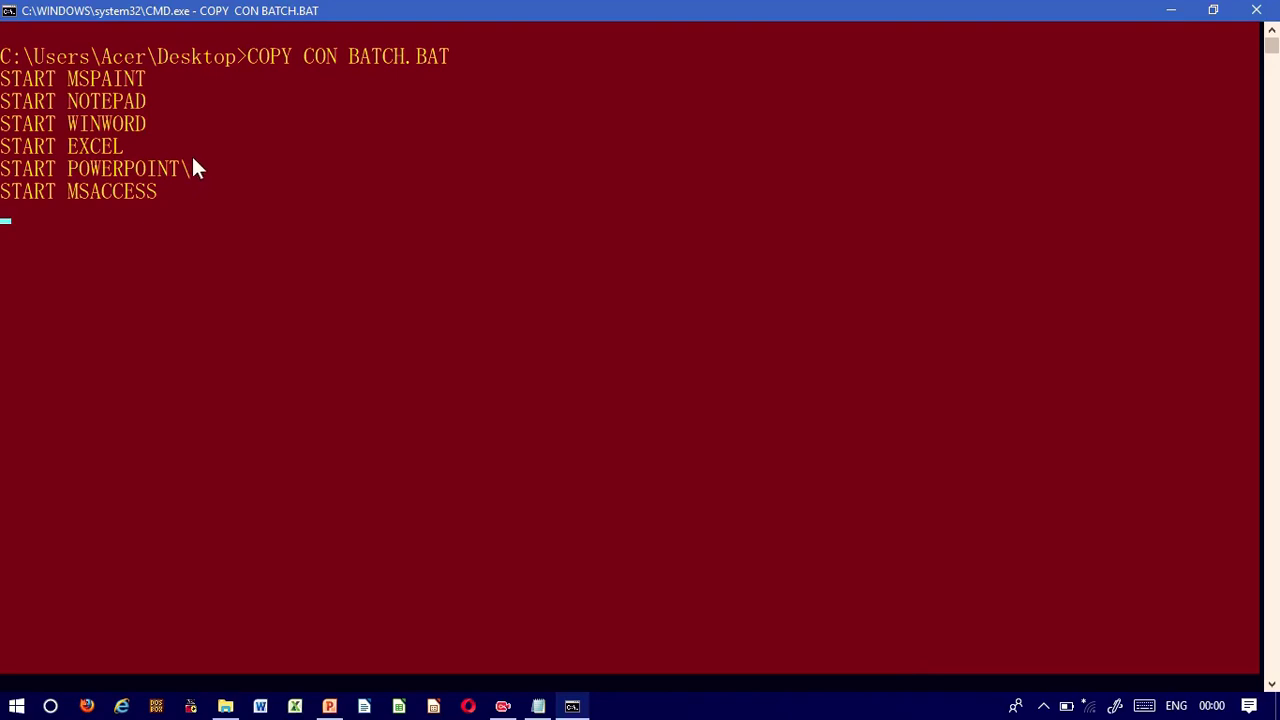
key("ctrl+z")
key("Return")
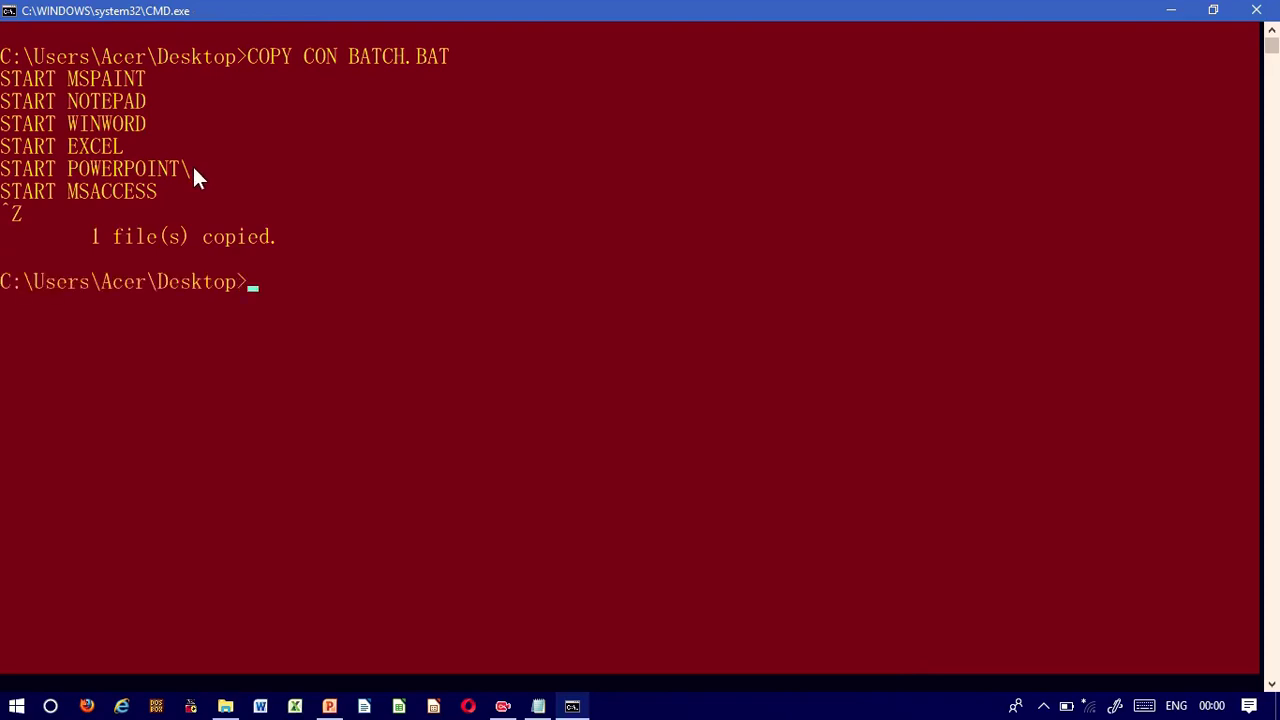
- Minimize the console window and close FILE1.TXT in Notepad to get to the desktop
left_click(1170, 10)
left_click(1170, 12)
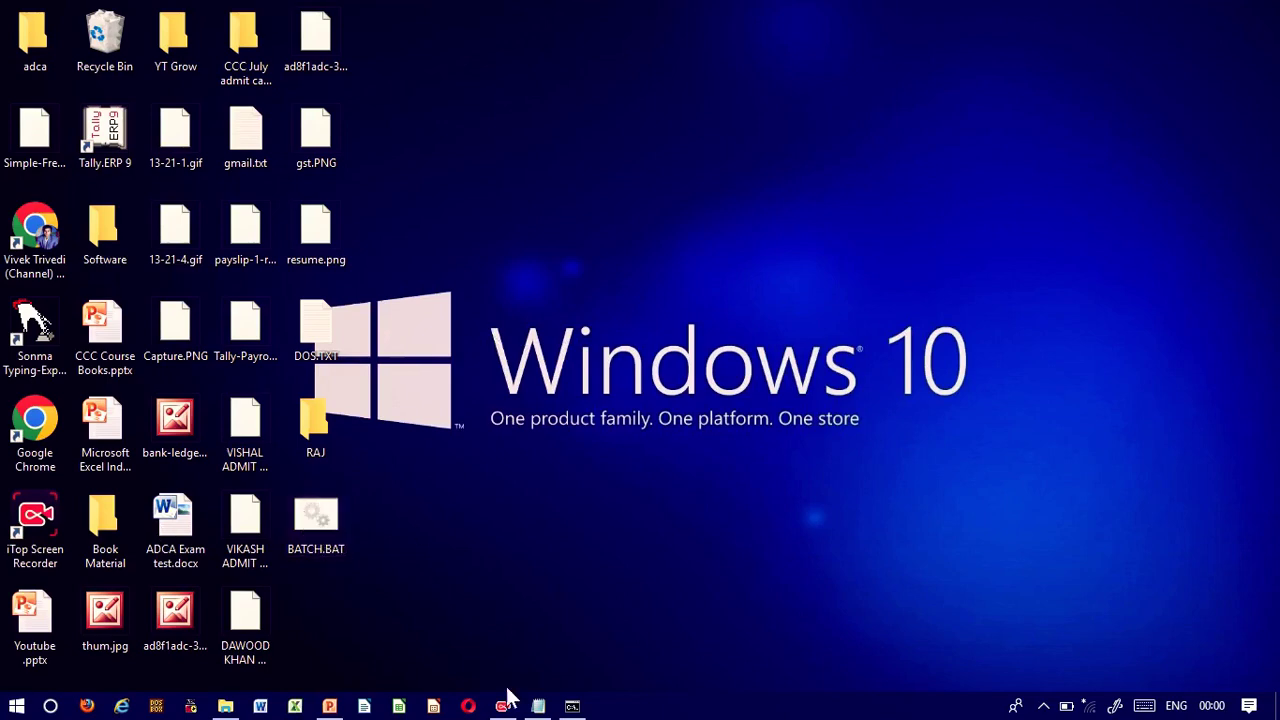
mouse_move(538, 706)
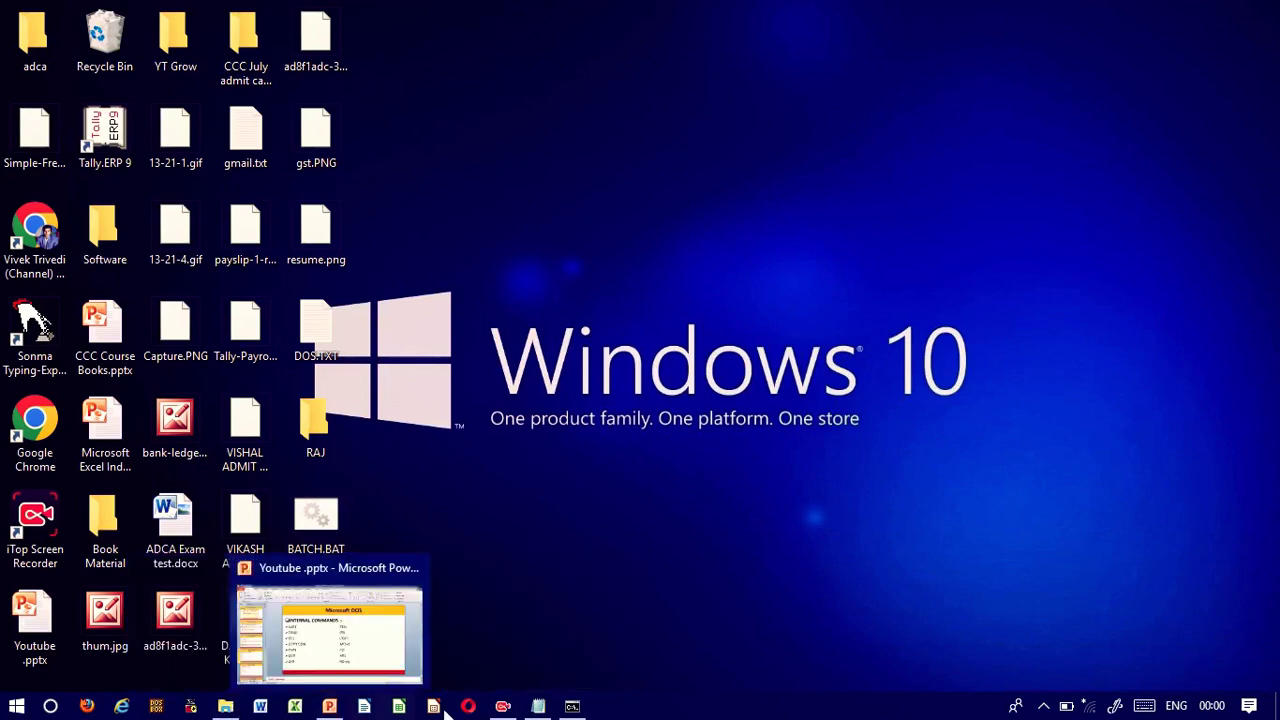
left_click(540, 706)
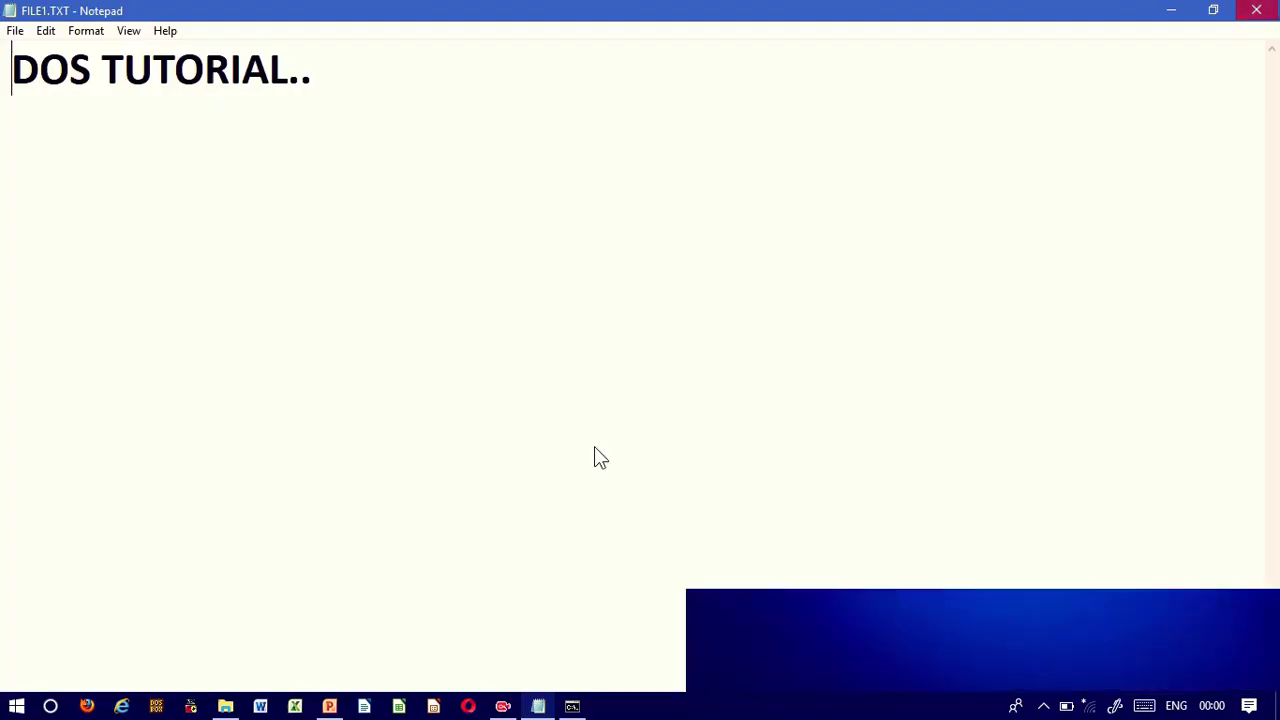
key("alt+F4")
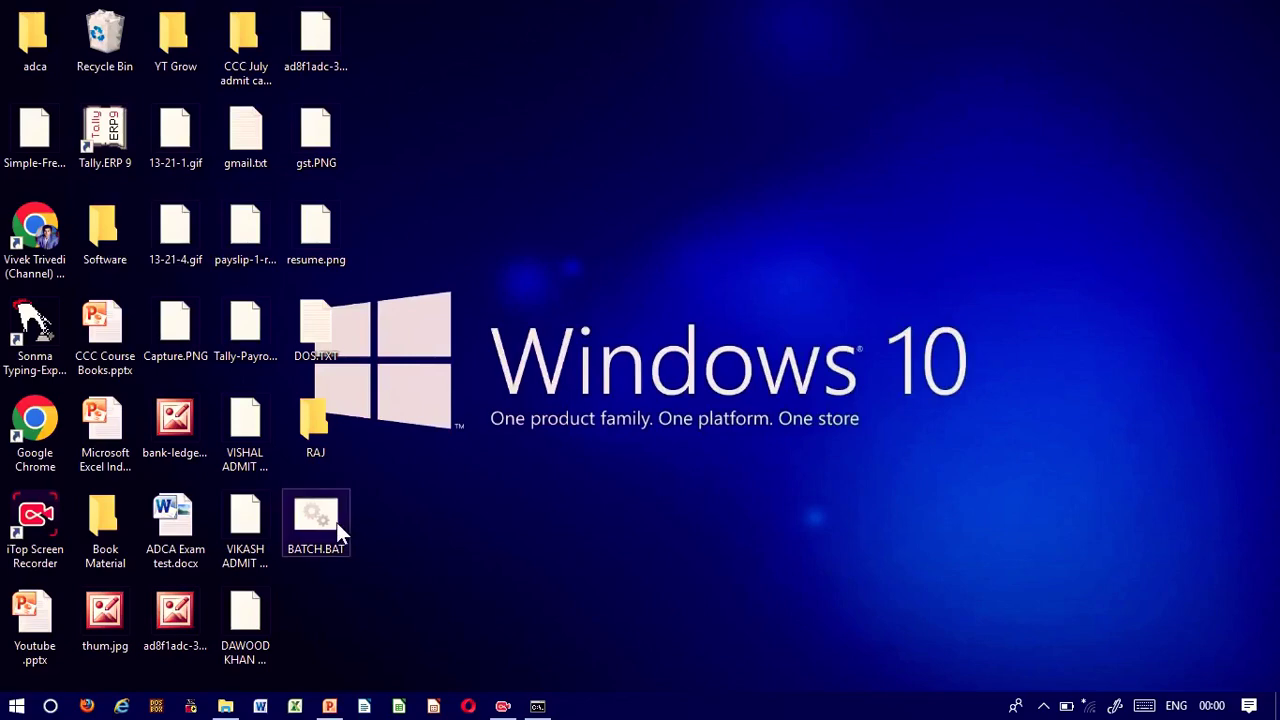
- Run BATCH.BAT from the desktop, dismissing the error dialog for POWERPOINT\
double_click(316, 522)
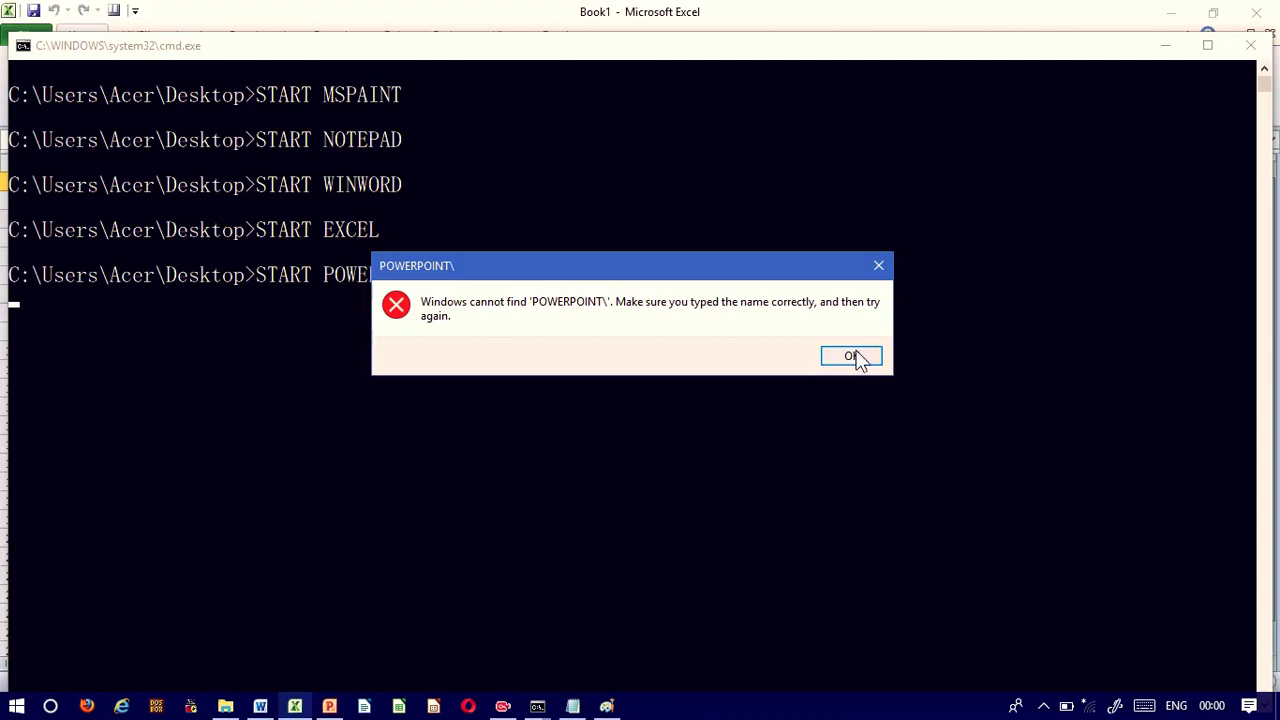
left_click(853, 357)
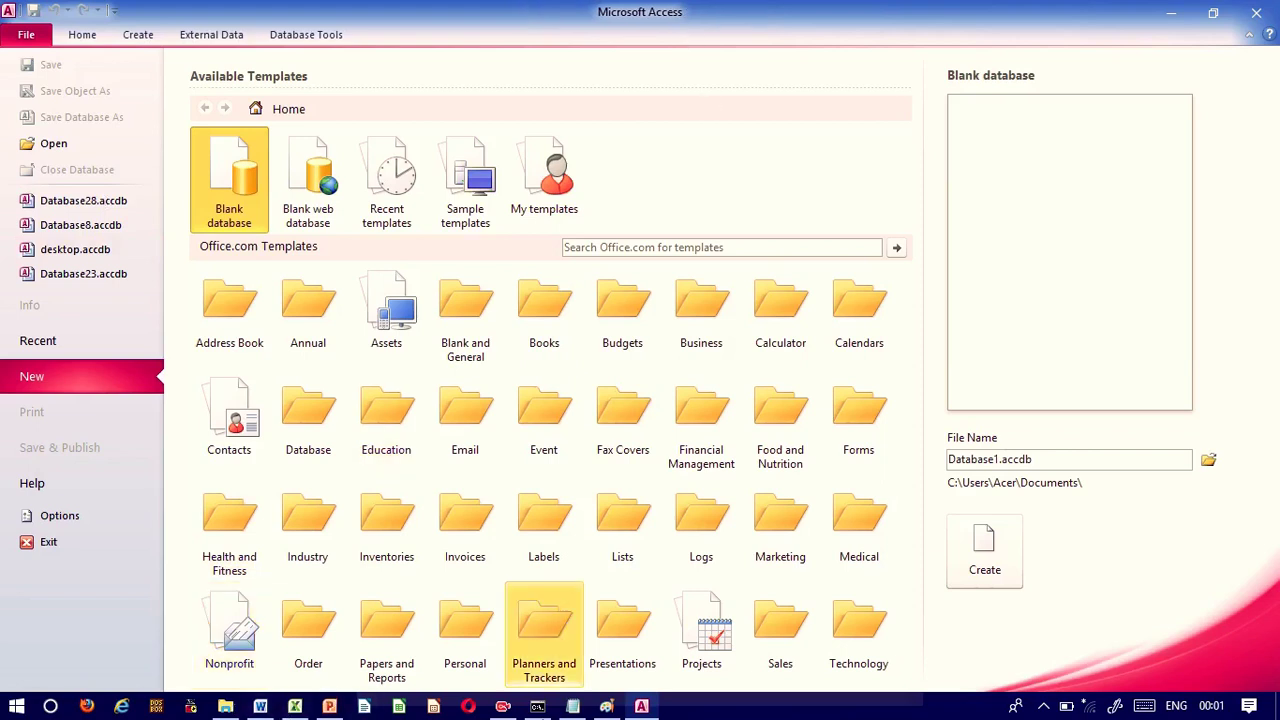
- Switch to Command Prompt and hide the batch file with ATTRIB +H BATCH.BAT
left_click(537, 706)
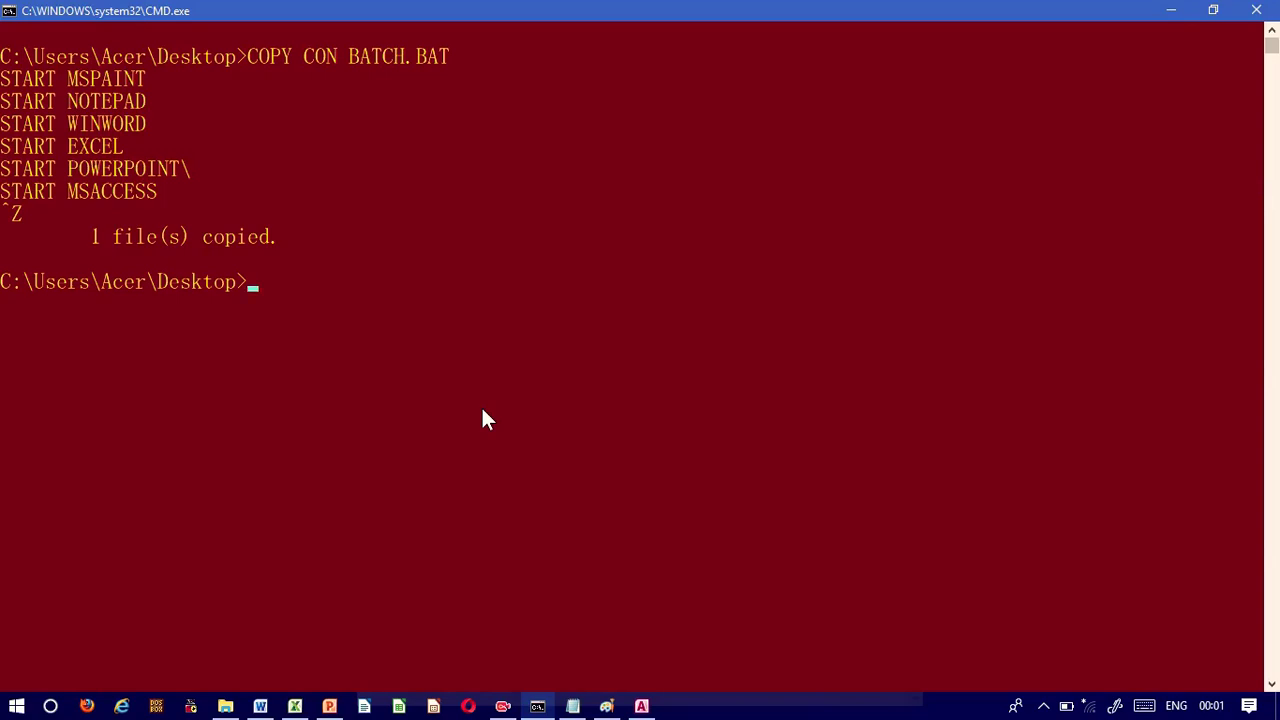
type("ARR")
key("BackSpace")
key("BackSpace")
type("TTRIB +H")
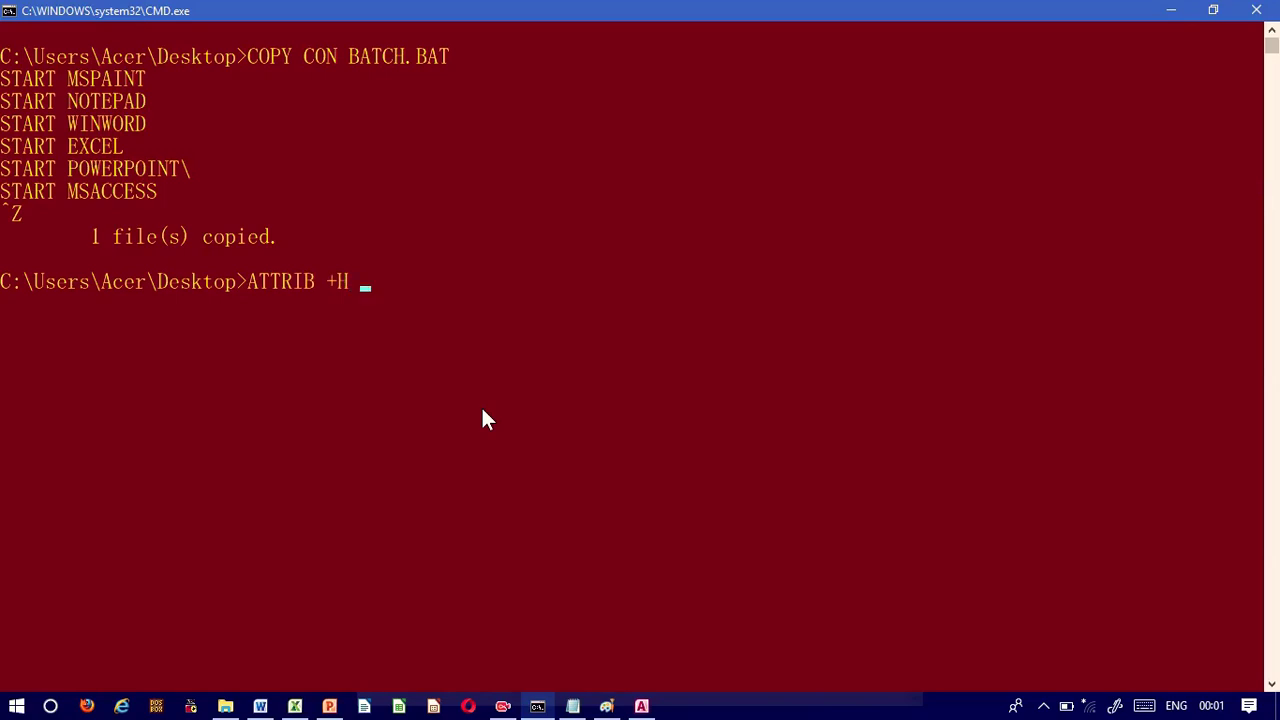
type(" BATCH.BAT")
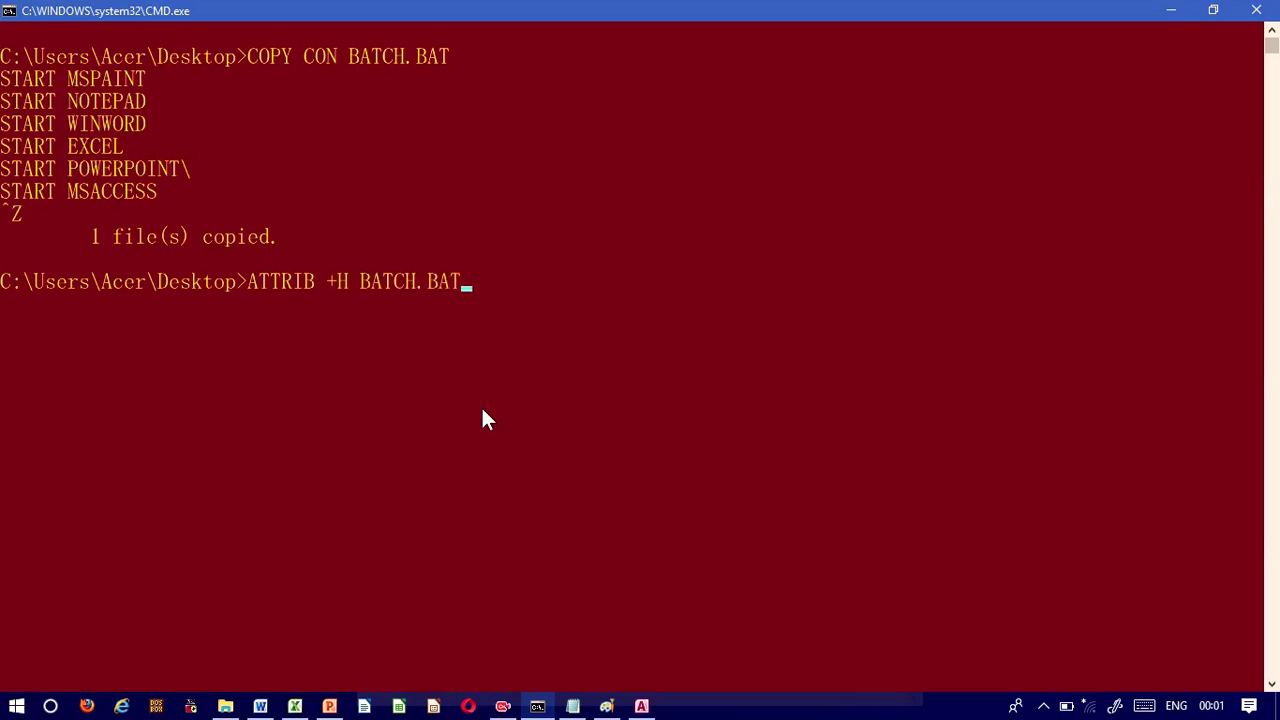
key("Return")
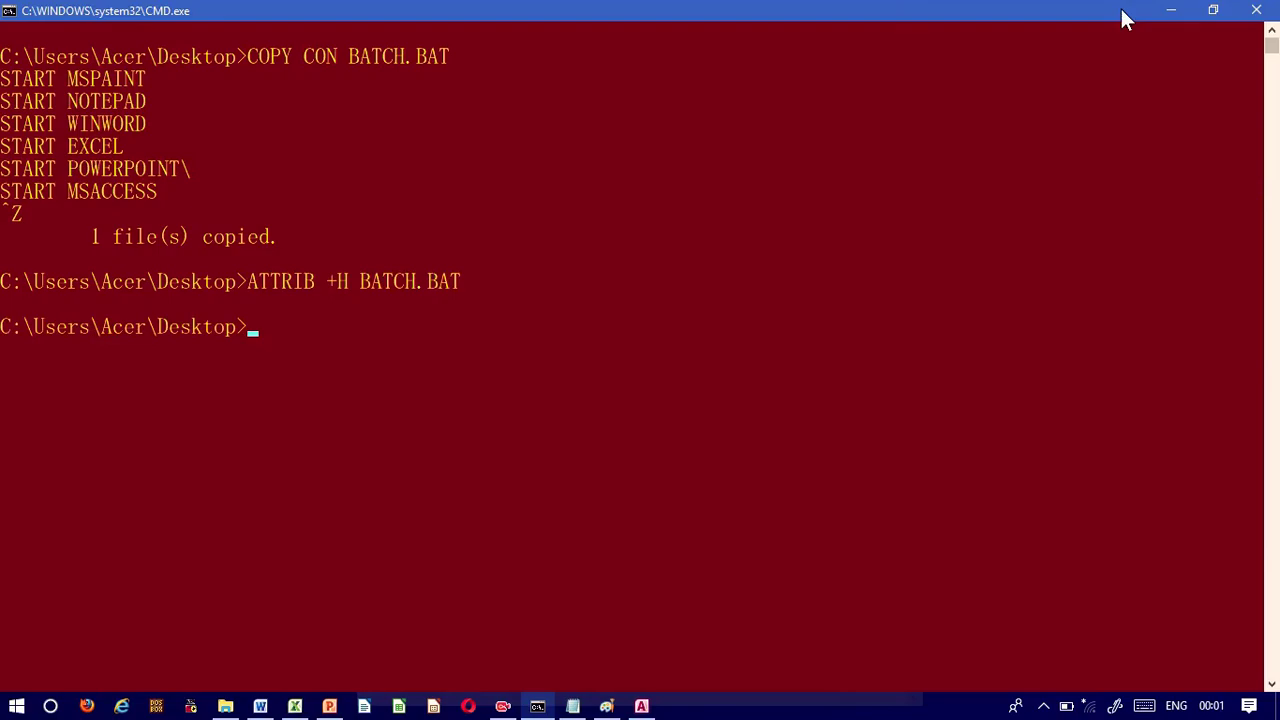
- Show the desktop to check whether BATCH.BAT is still listed among the icons
left_click(1160, 17)
left_click(1163, 12)
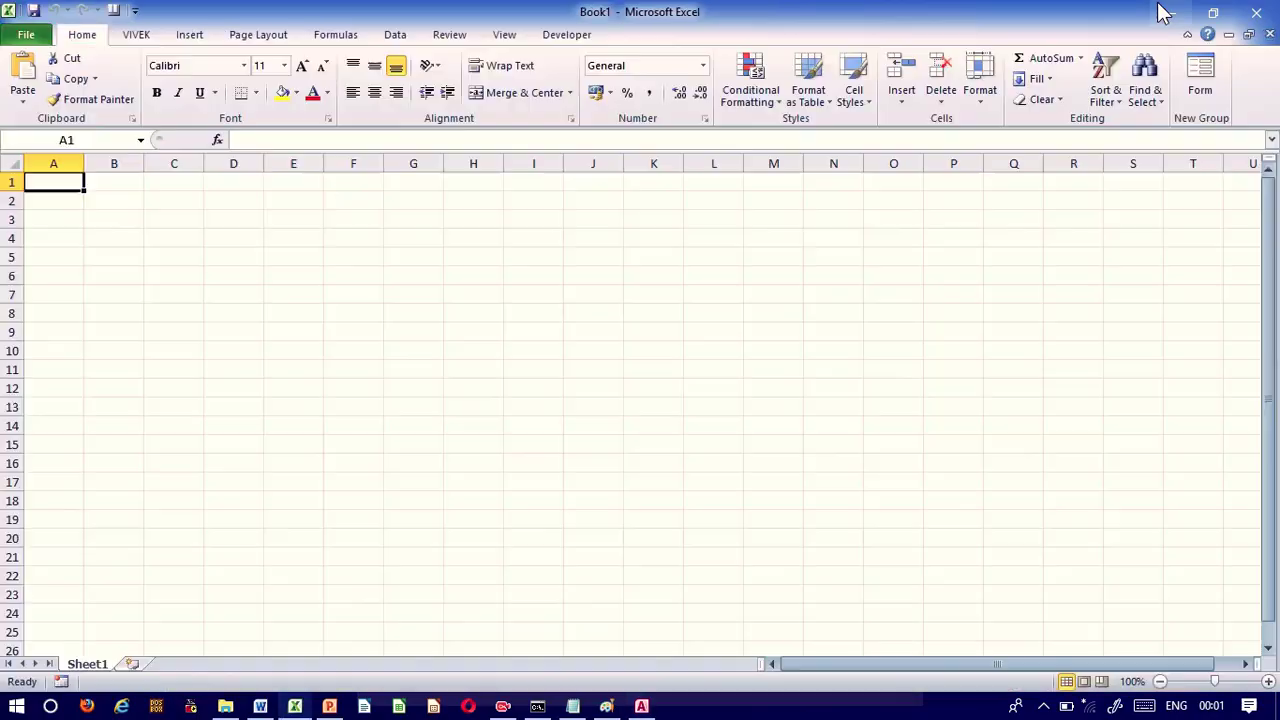
key("super+d")
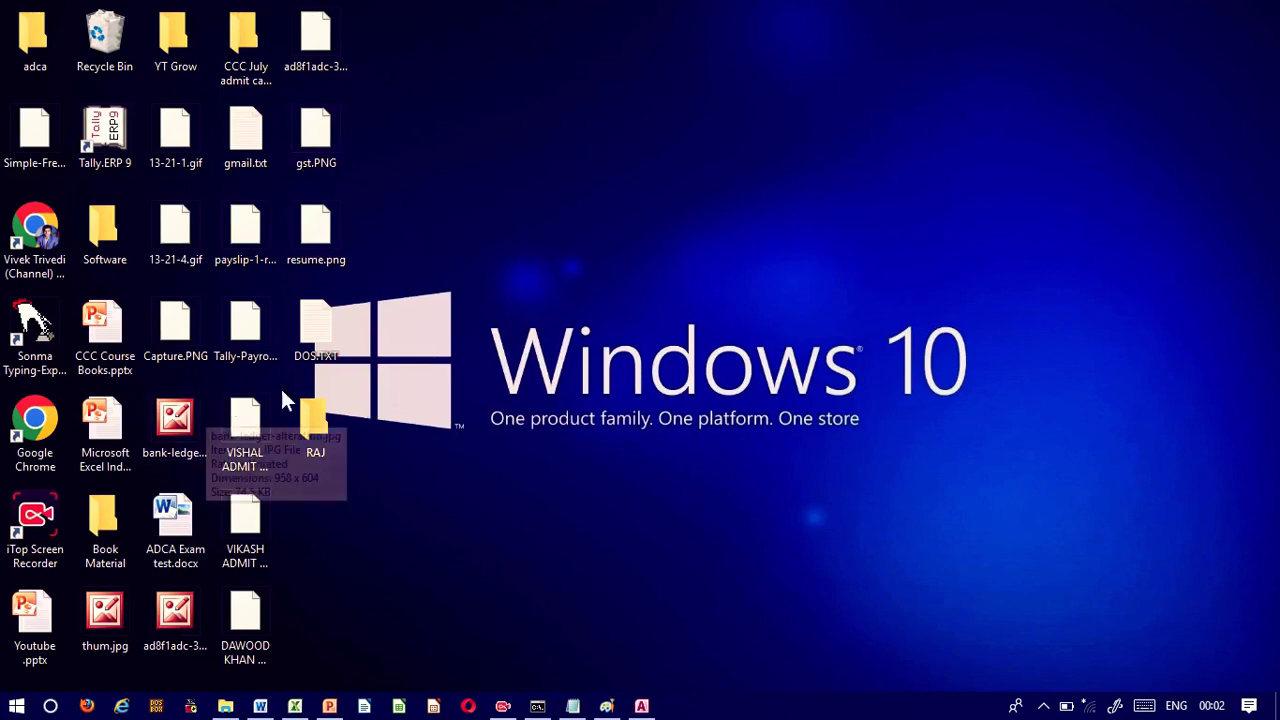
- Unhide the batch file in Command Prompt with ATTRIB -H BATCH.BAT and check for it on the desktop
left_click(538, 706)
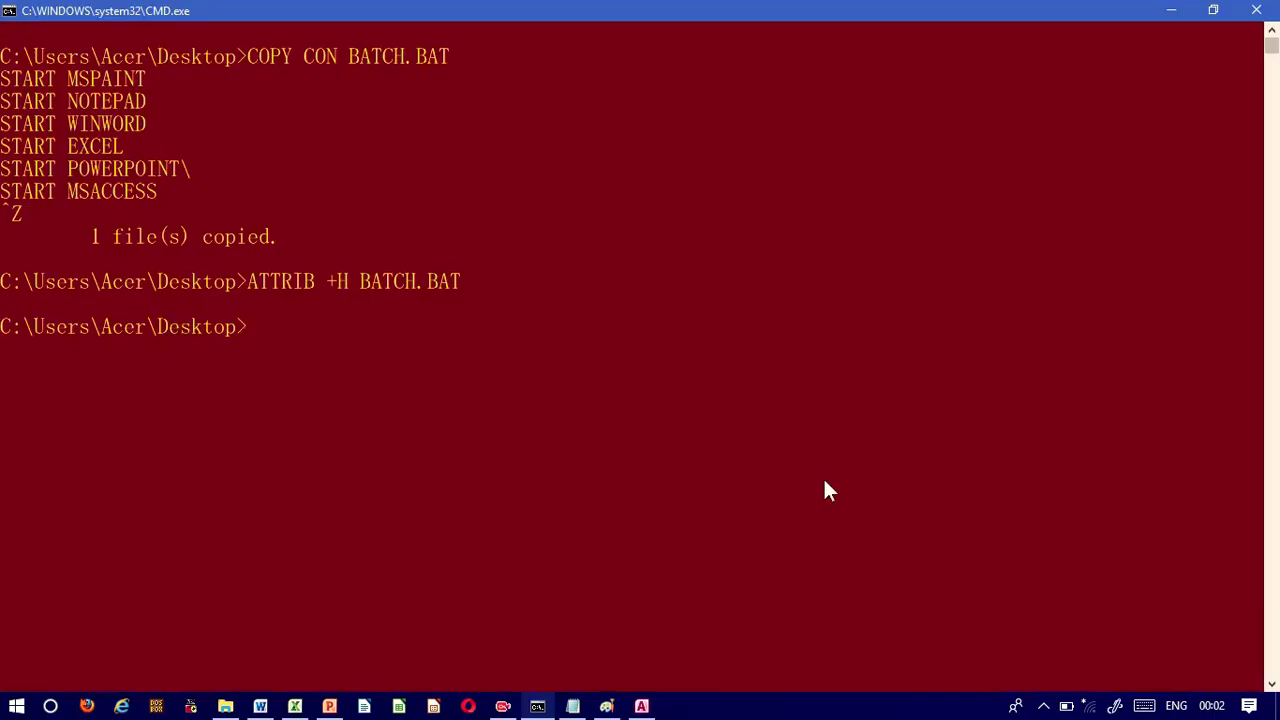
type("ATTRIB -H")
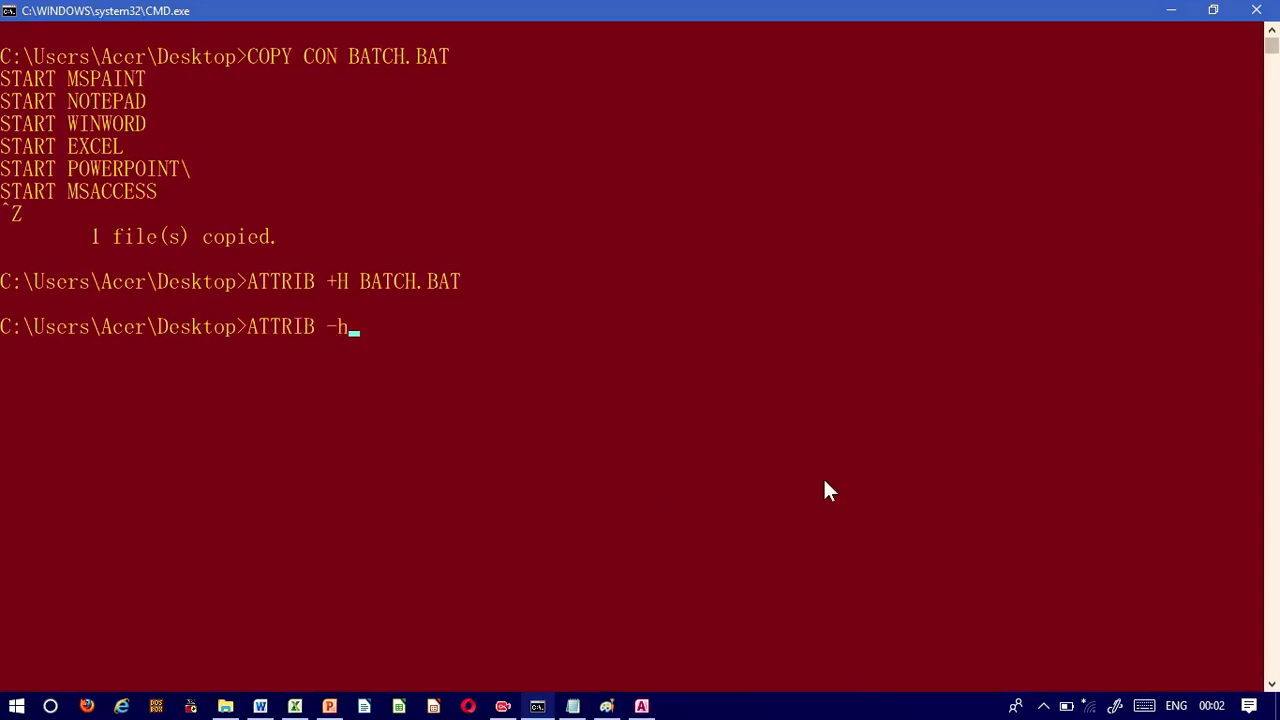
key("BackSpace")
type("H BATCH.BAT")
key("Return")
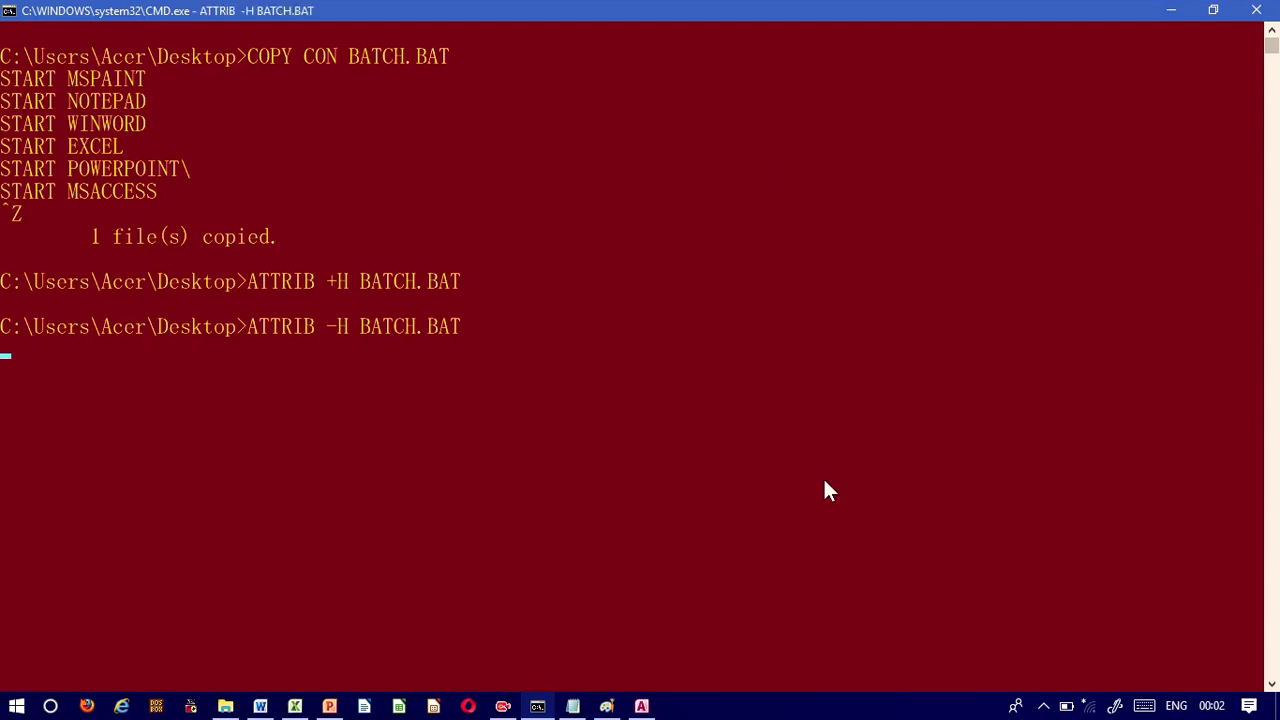
left_click(1162, 18)
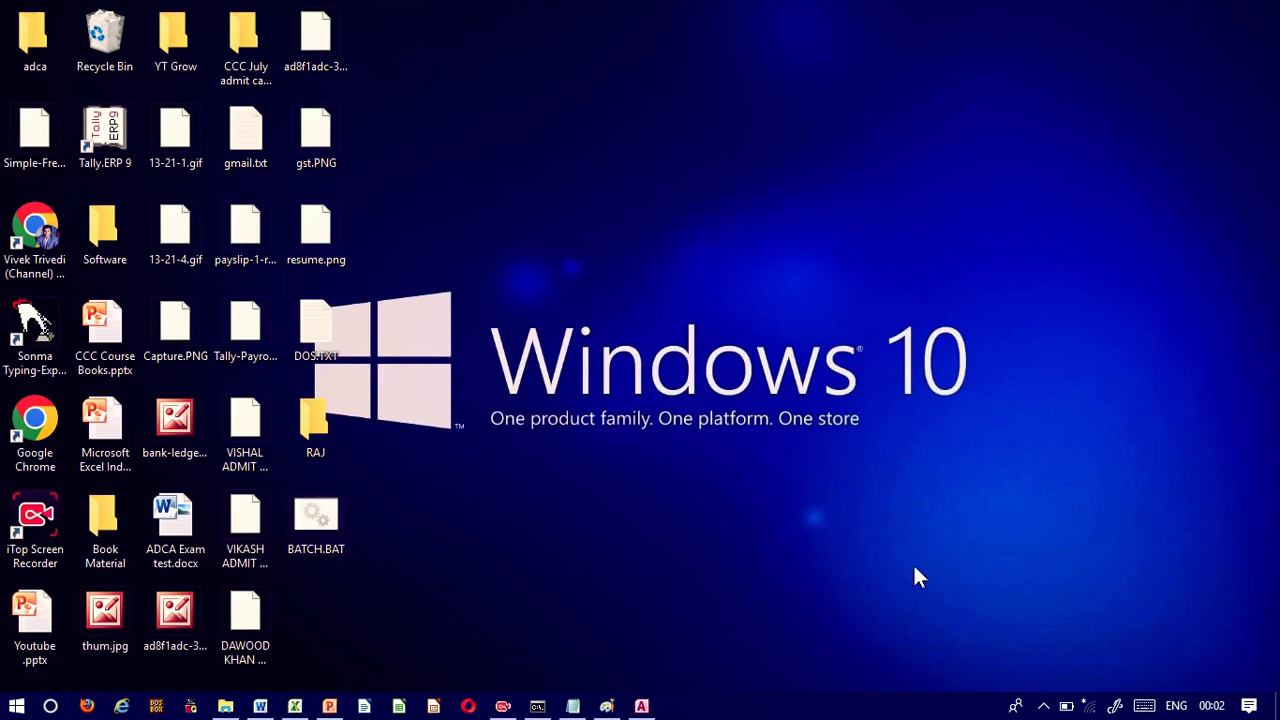
- Display the network configuration in Command Prompt with IPCONFIG, and its full details with IPCONFIG/ALL
key("alt+Tab")
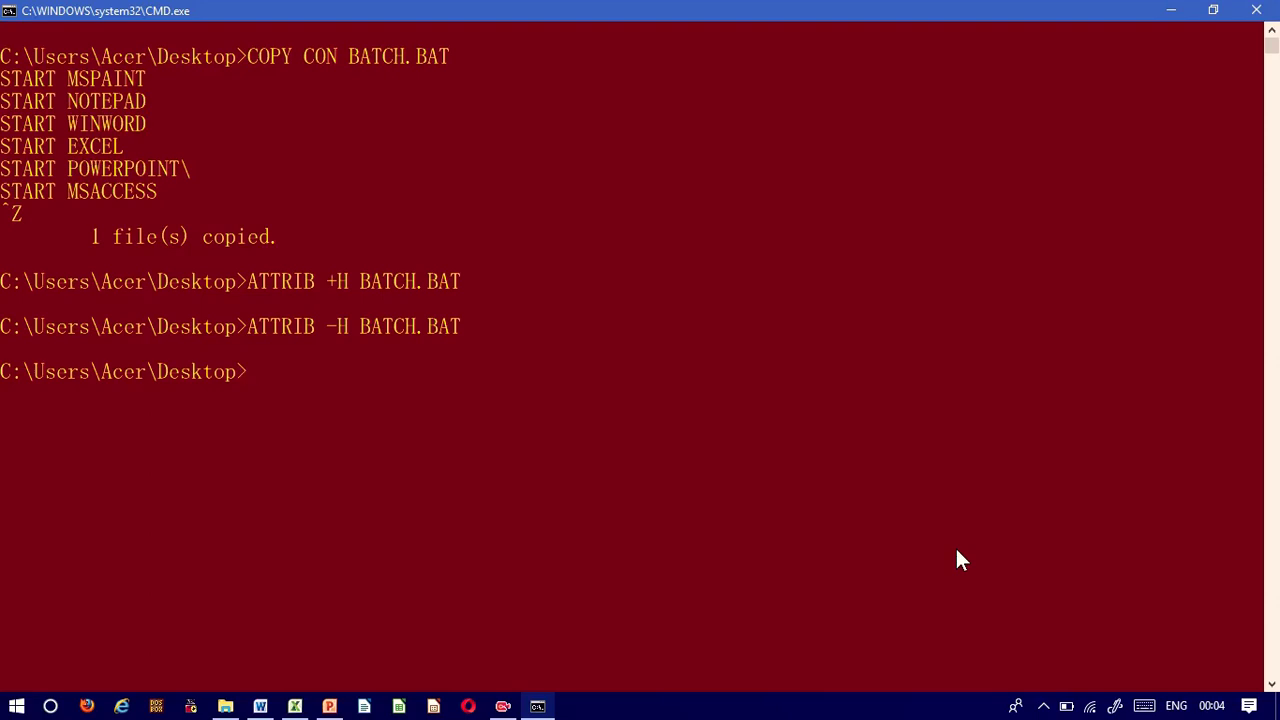
type("IPCONFIG")
key("Return")
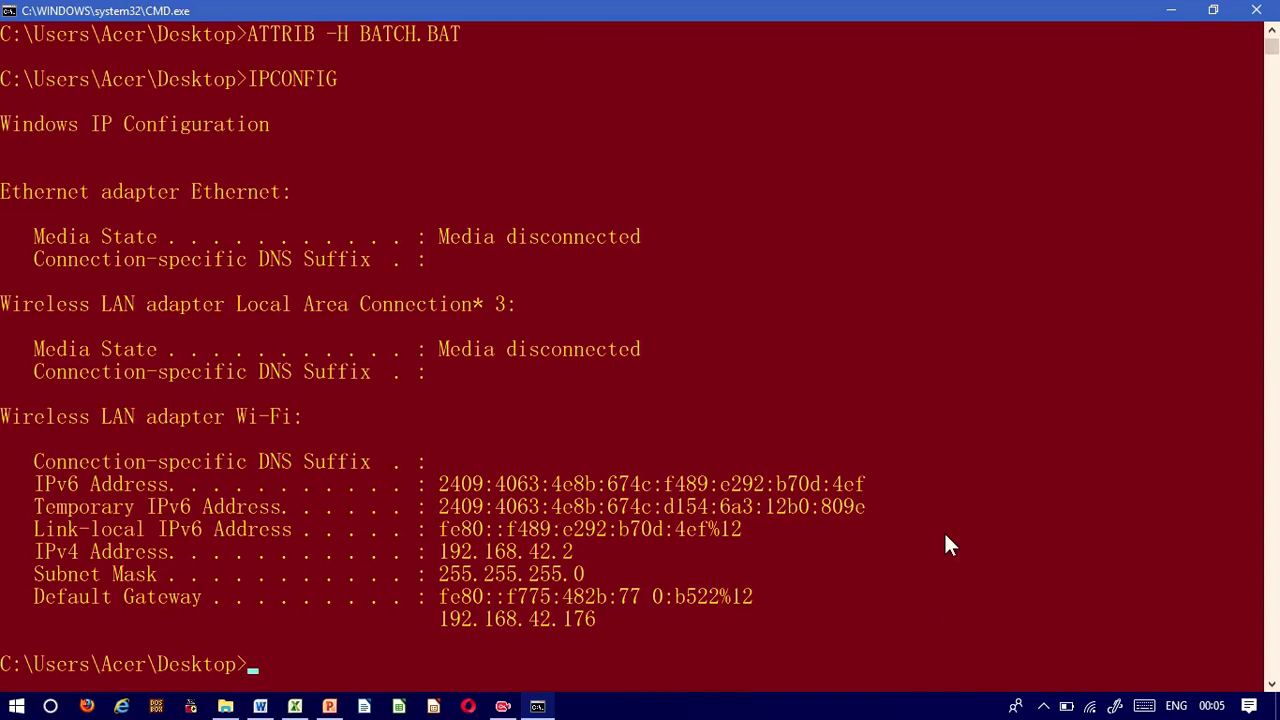
type("IPCONFIG/ALL")
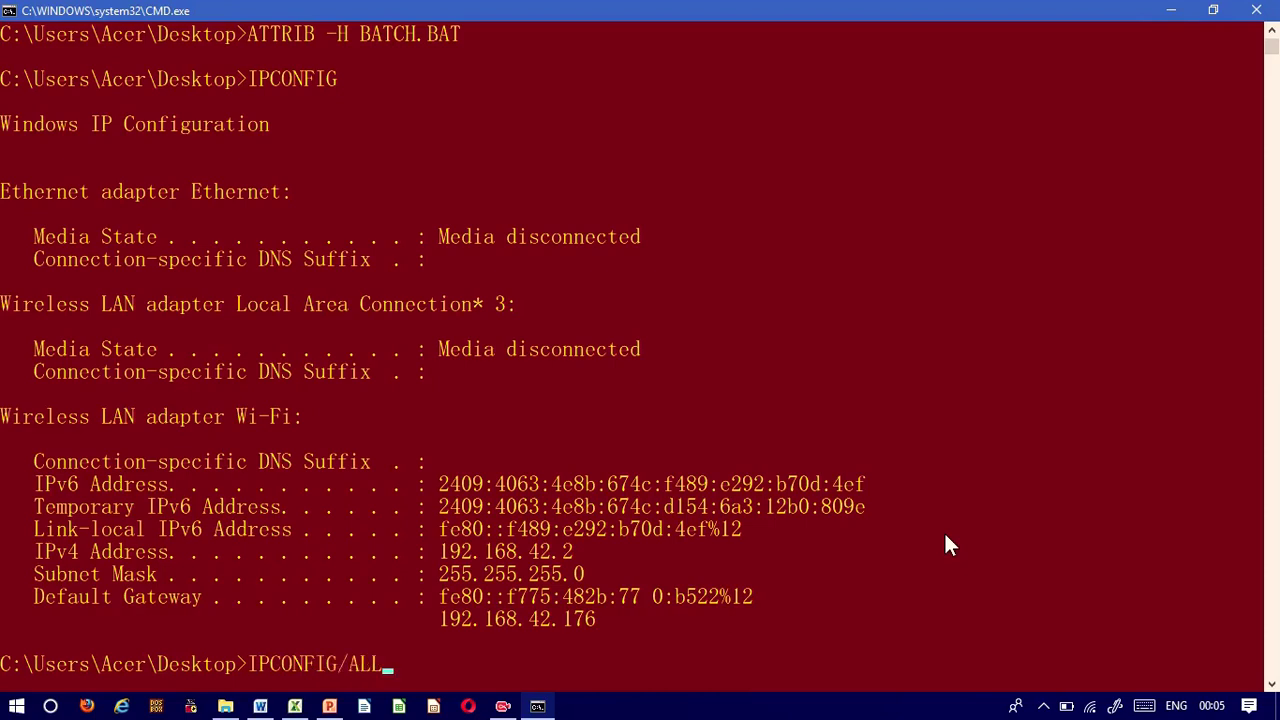
key("Return")
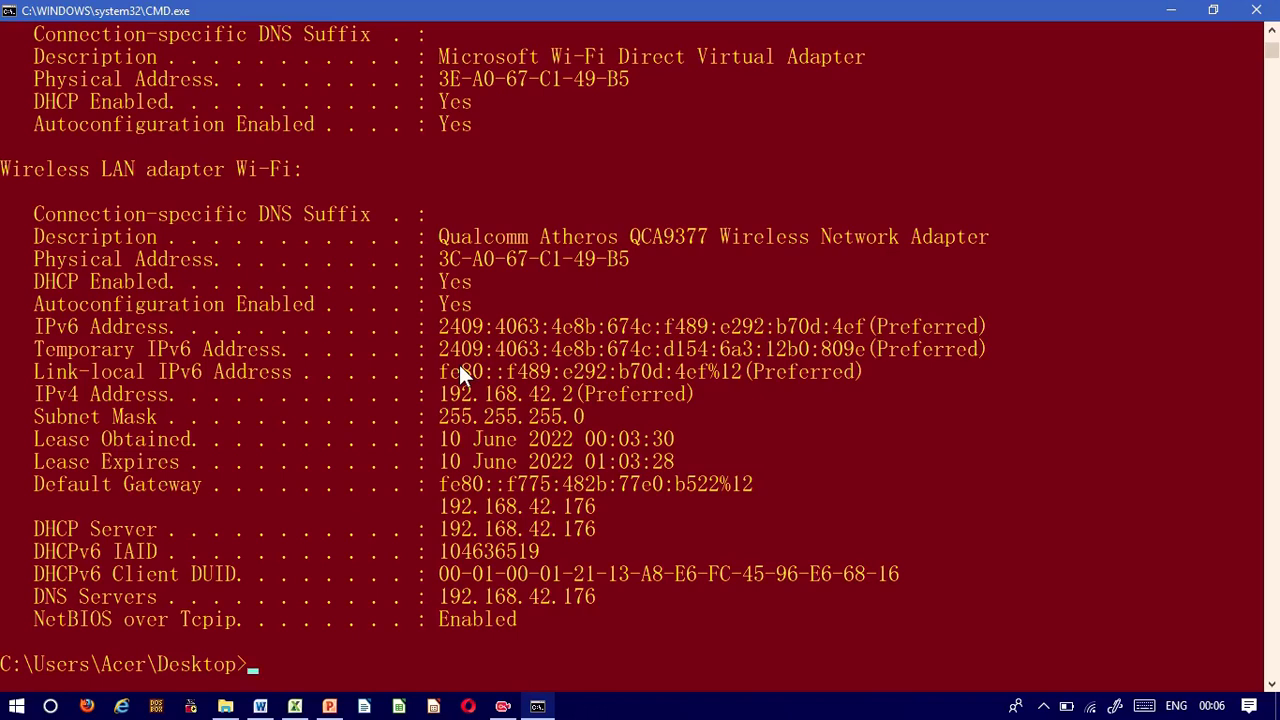
- Display the computer's detailed system information with the SYSTEMINFO command
type("SYSTEMI")
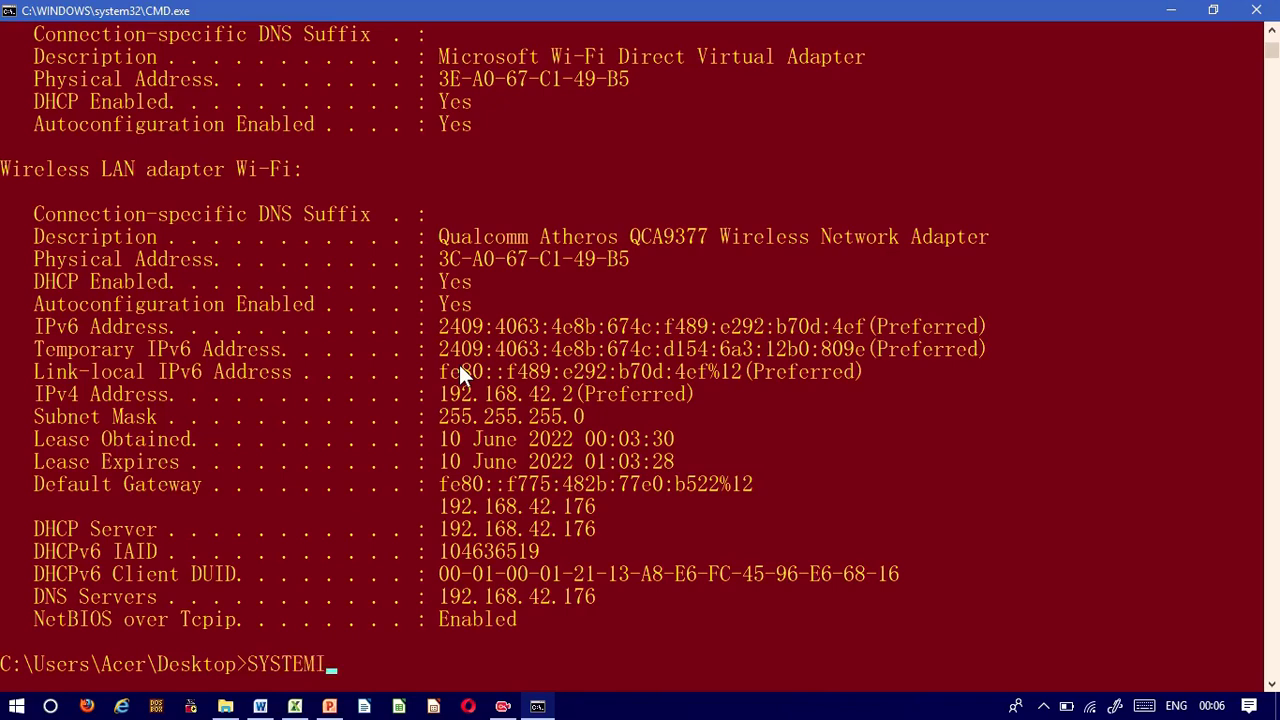
type("NFO")
key("Return")
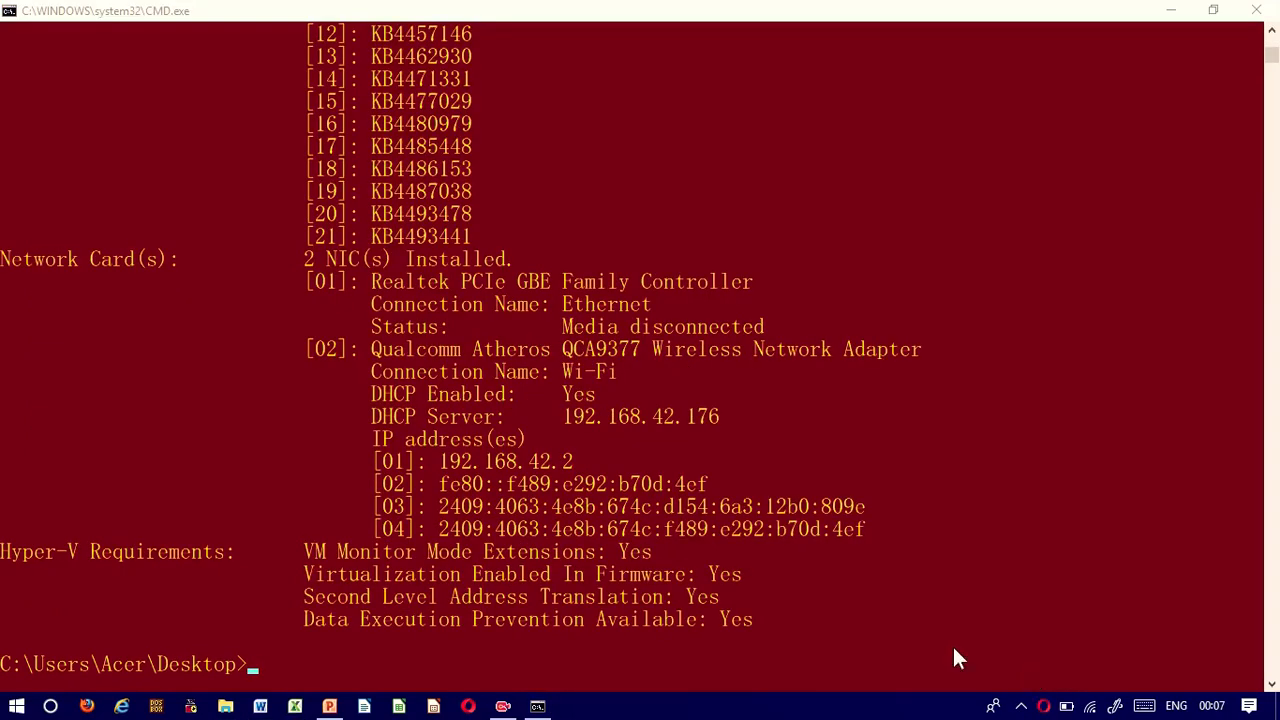
- Review the SYSTEMINFO report from the network card entries back up to the operating system details
left_click(1272, 31)
scroll(1272, 31, "up", 6)
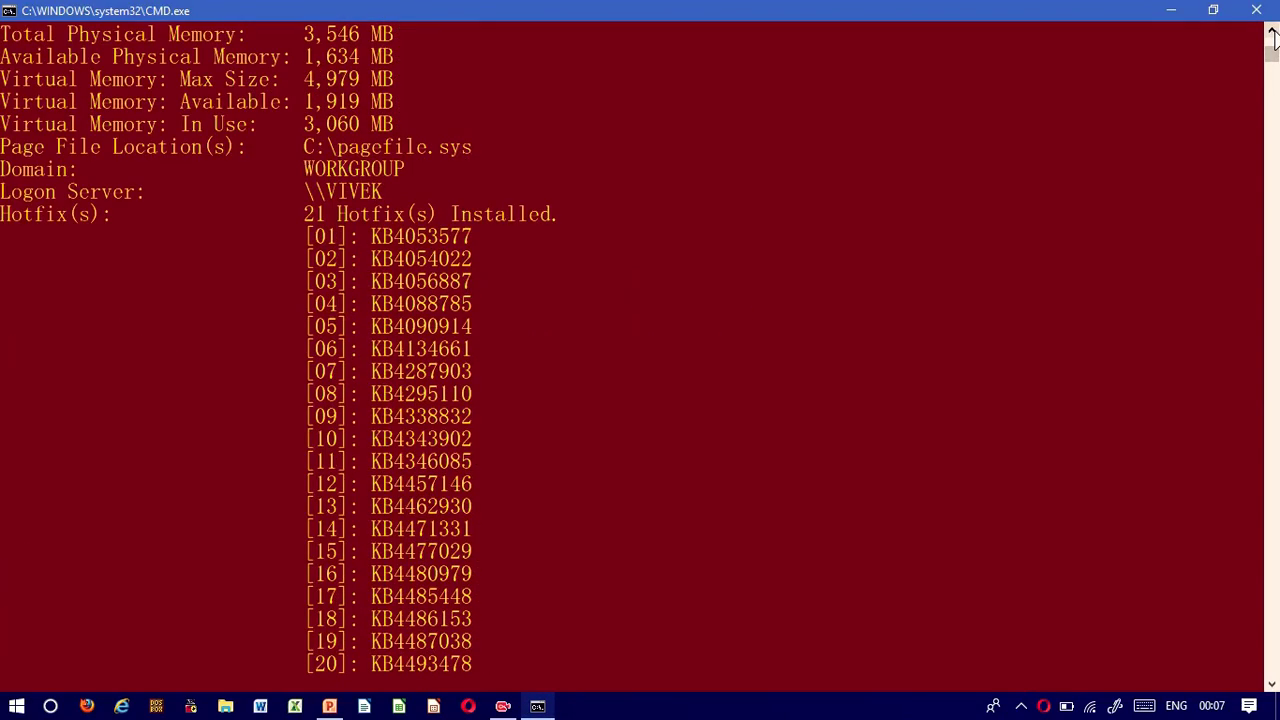
scroll(1272, 33, "up", 3)
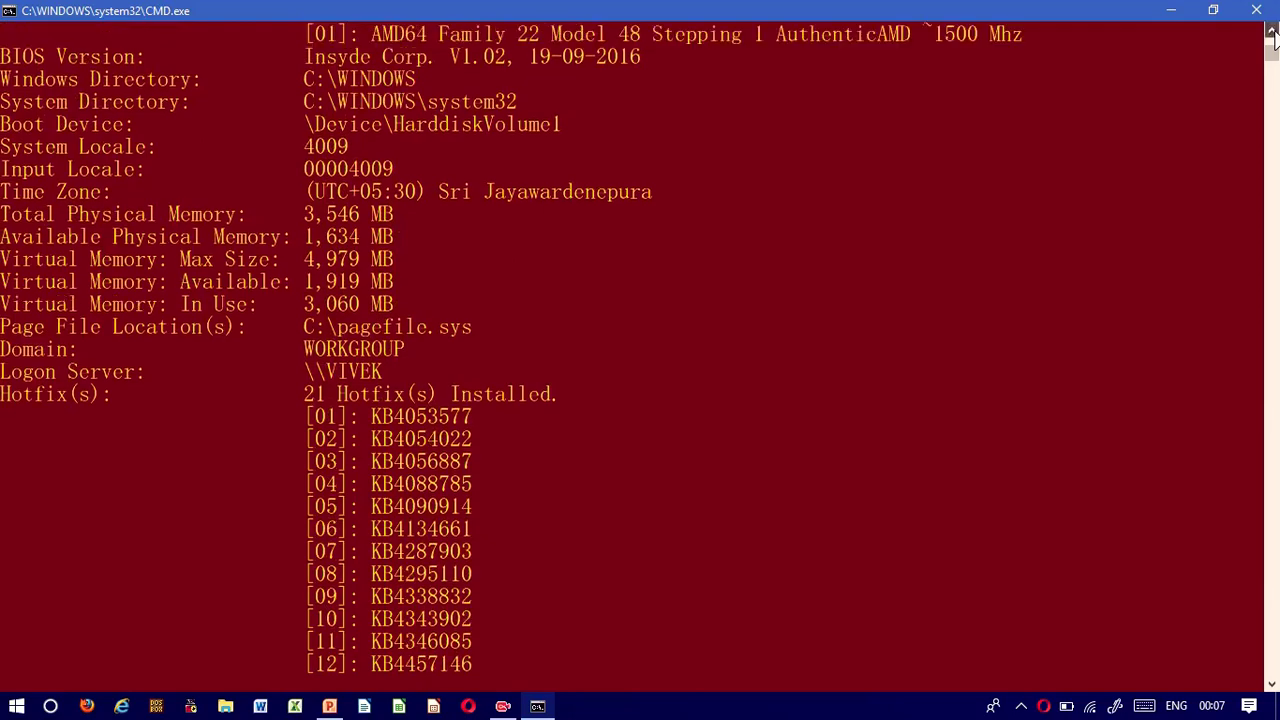
scroll(1272, 33, "up", 4)
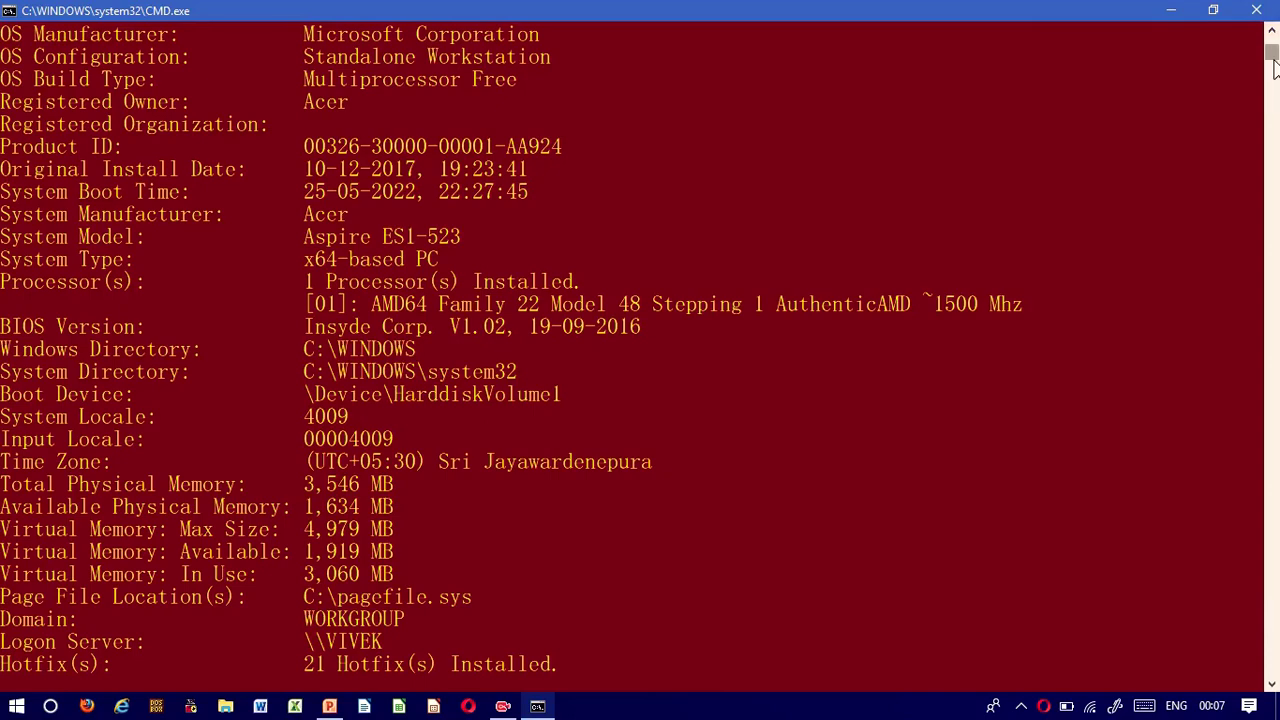
mouse_move(1274, 68)
left_mouse_down()
mouse_move(1274, 82)
mouse_move(1274, 60)
left_mouse_up()
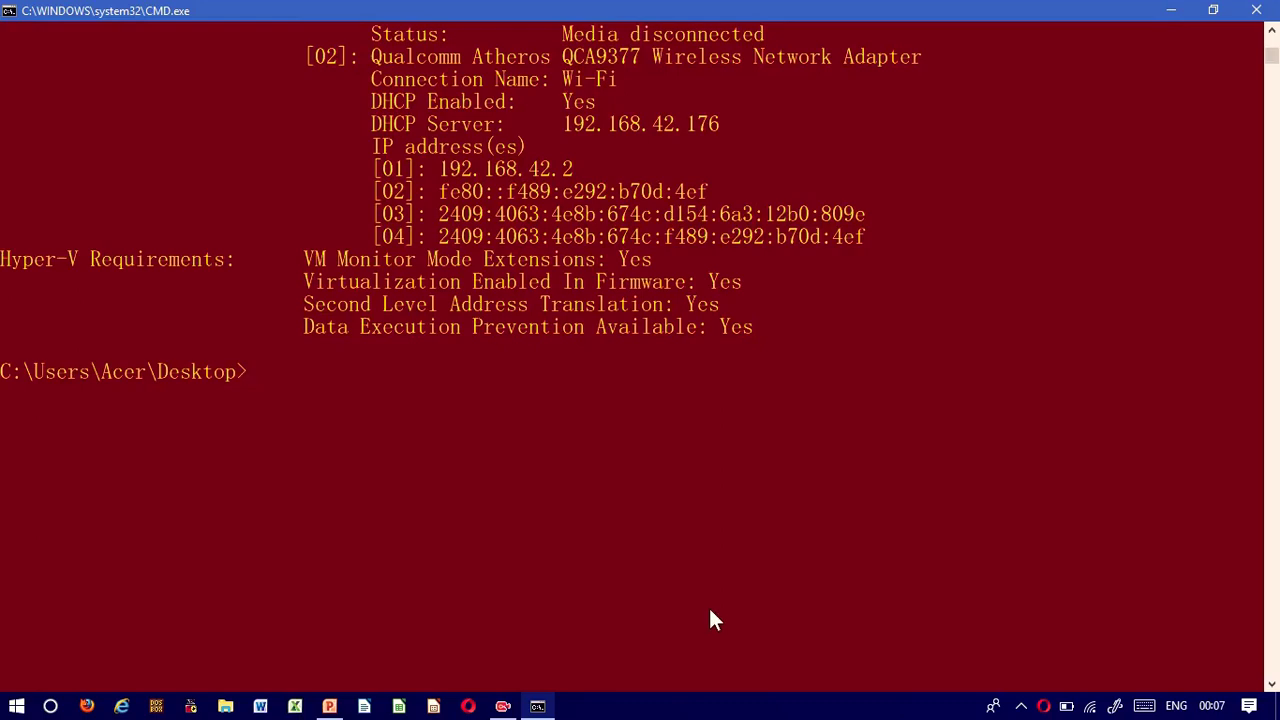
- Open the System Information window with the MSINFO32 command and minimize it to return to Command Prompt
type("MSINFO32")
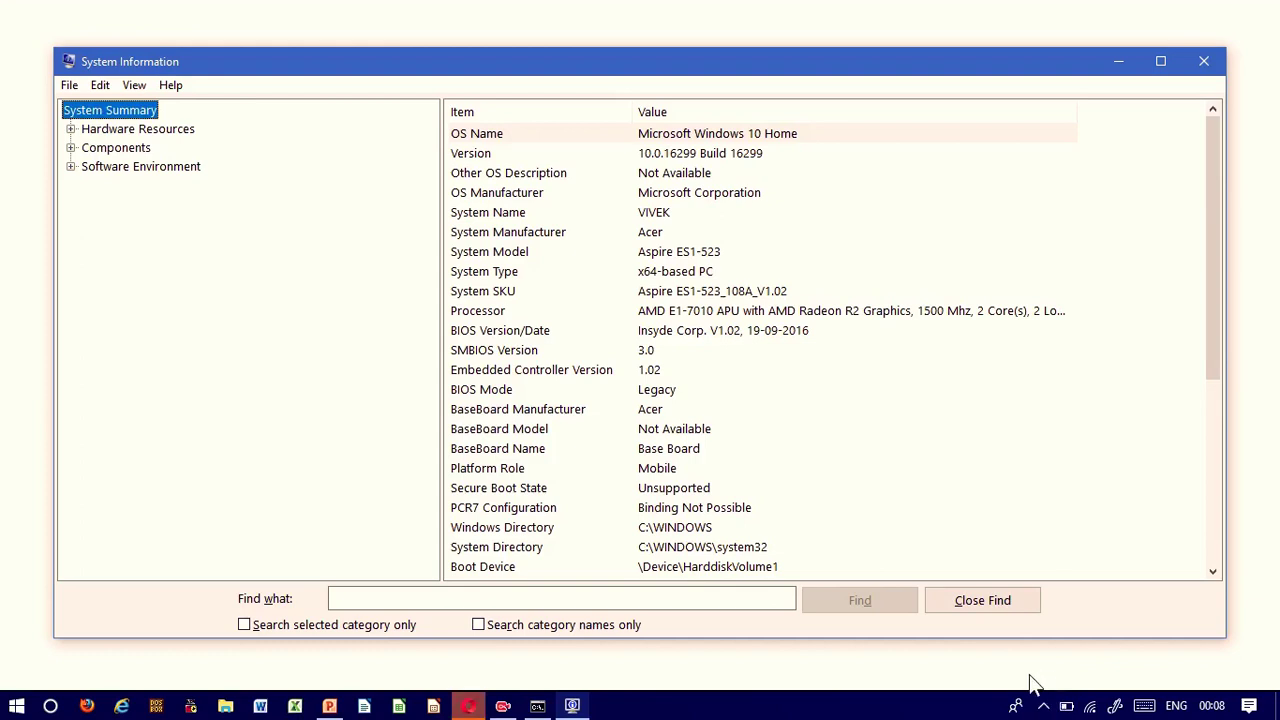
left_click(1119, 61)
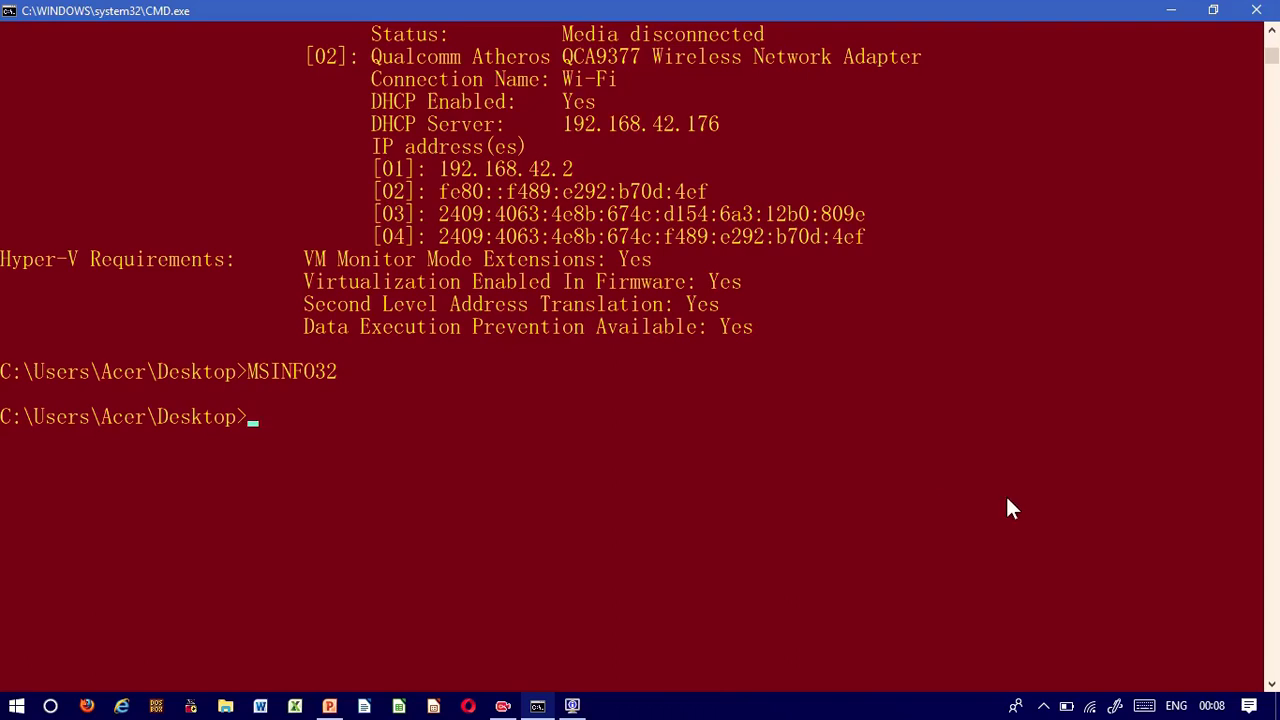
- Write the SHUTDOWN command at the prompt without running it, showing the switches /S, /R and /I in turn and ending with /S
type("SHUTDOWN")
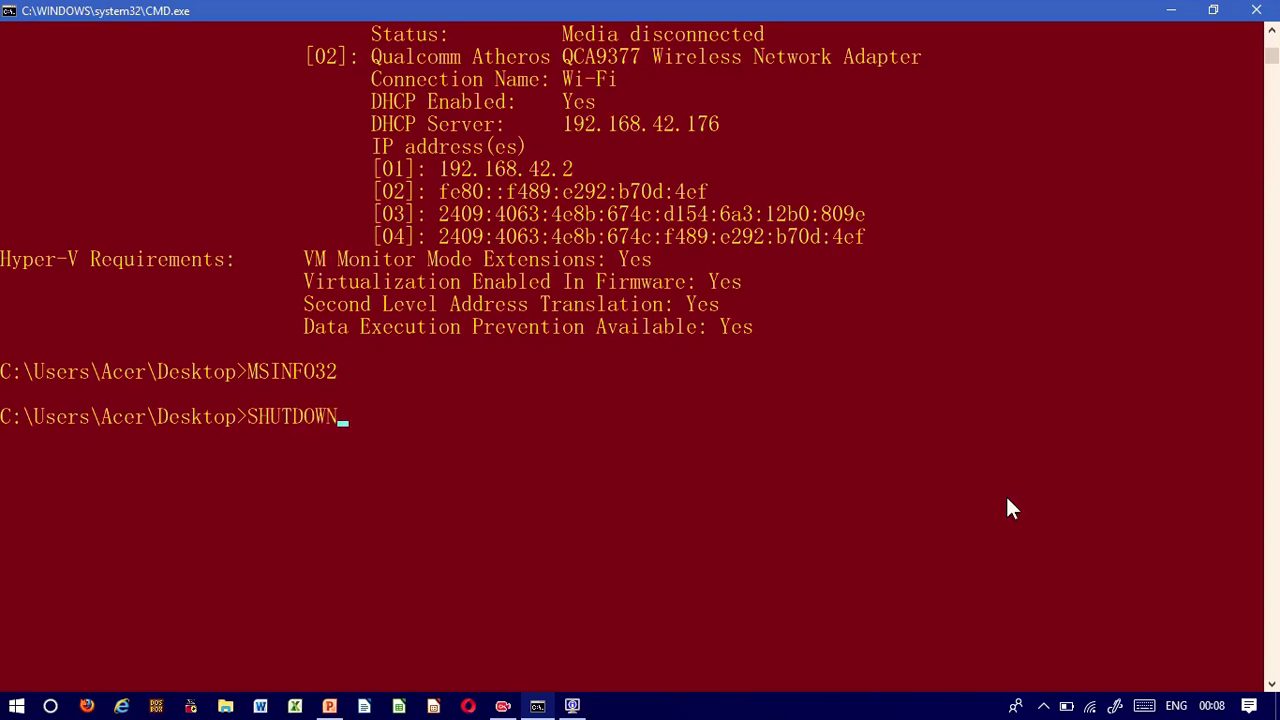
type("/S")
key("BackSpace")
type("R")
key("BackSpace")
type("I")
key("BackSpace")
type("S")
scroll(510, 345, "up", 15)
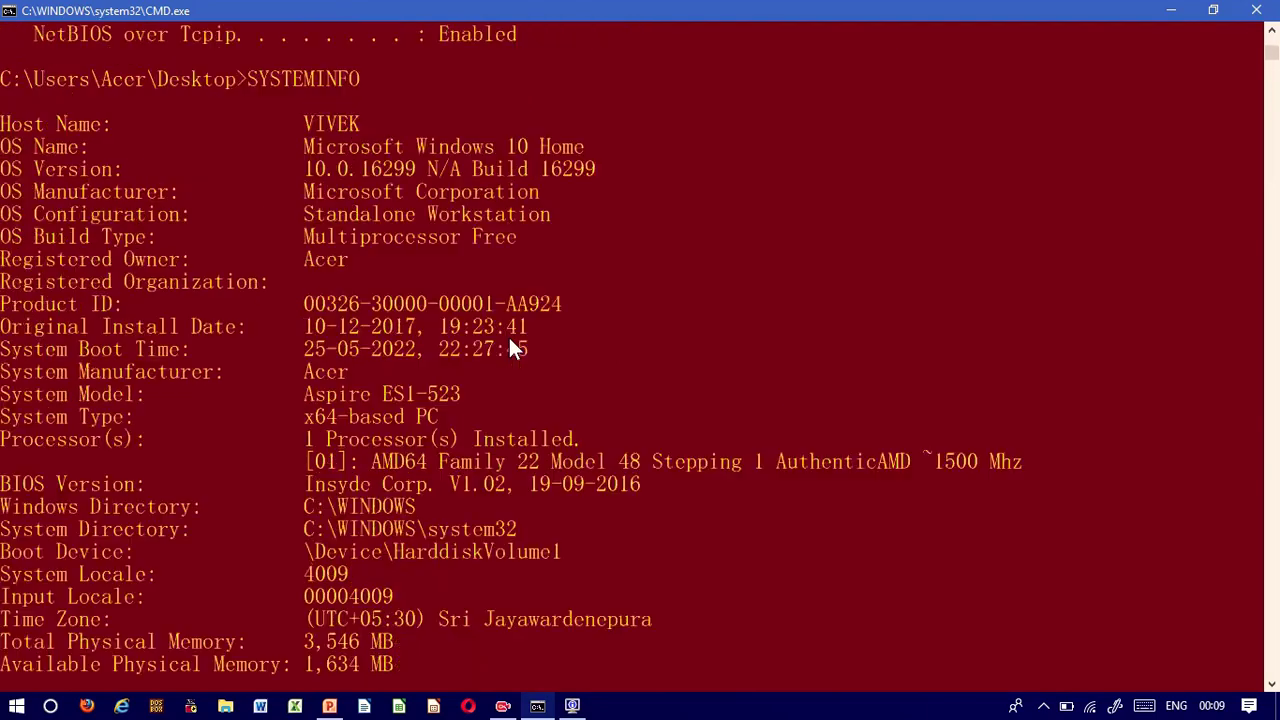